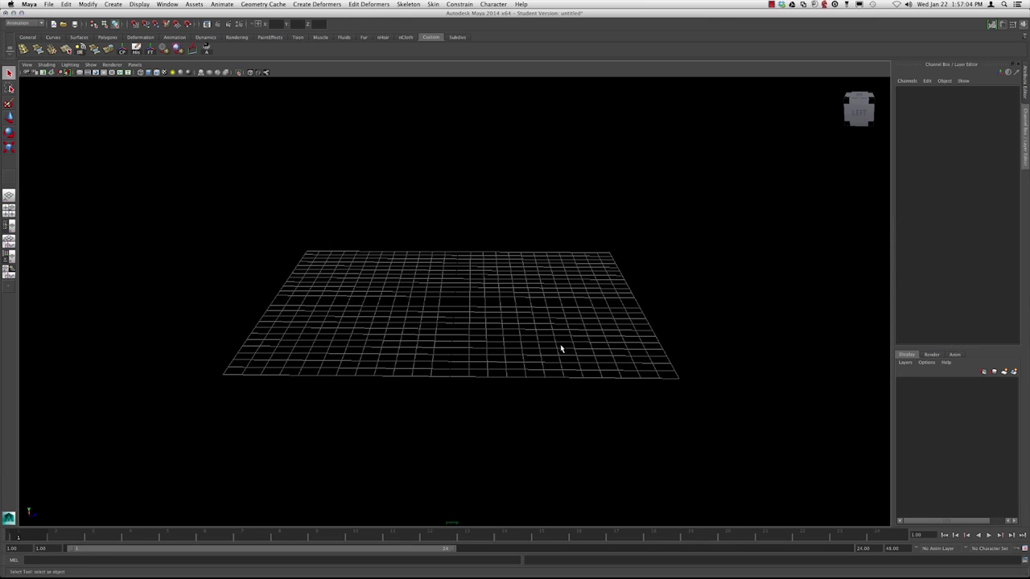
# Step: Detach the UI Elements list as a floating window over the viewport and hide all UI elements
pyautogui.click(139, 4)
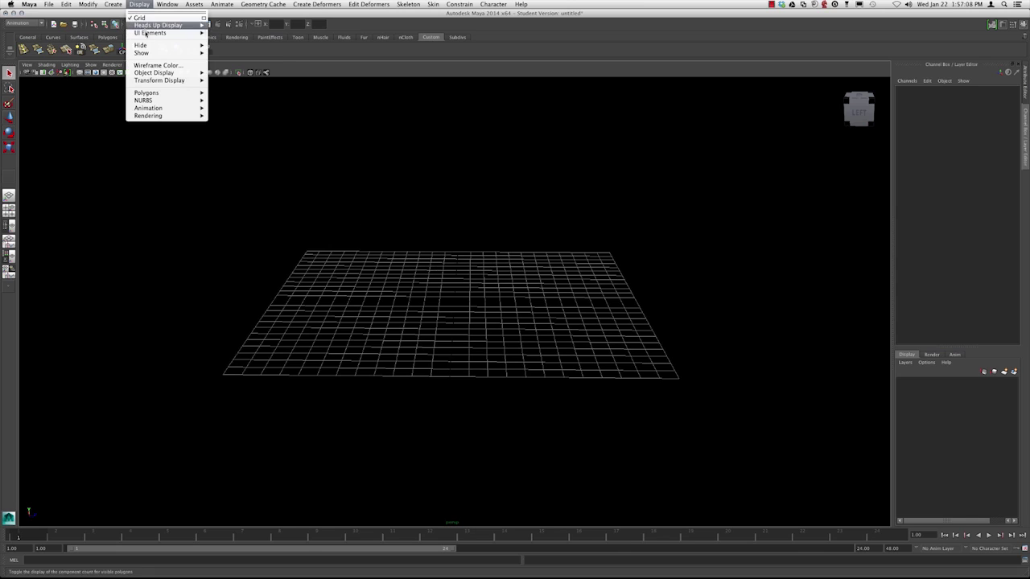
pyautogui.moveTo(153, 33)
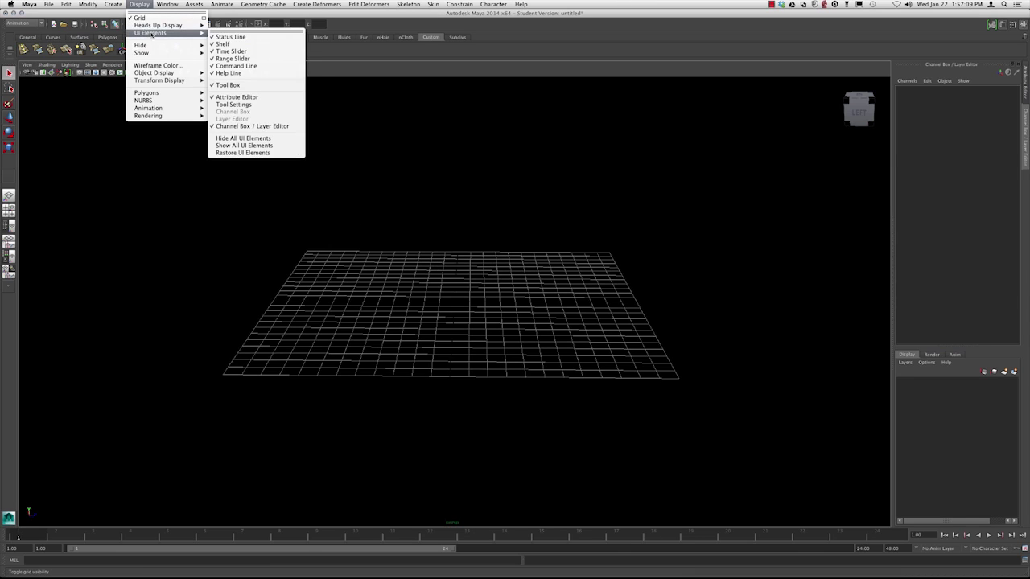
pyautogui.click(240, 33)
pyautogui.moveTo(303, 35); pyautogui.dragTo(835, 204)
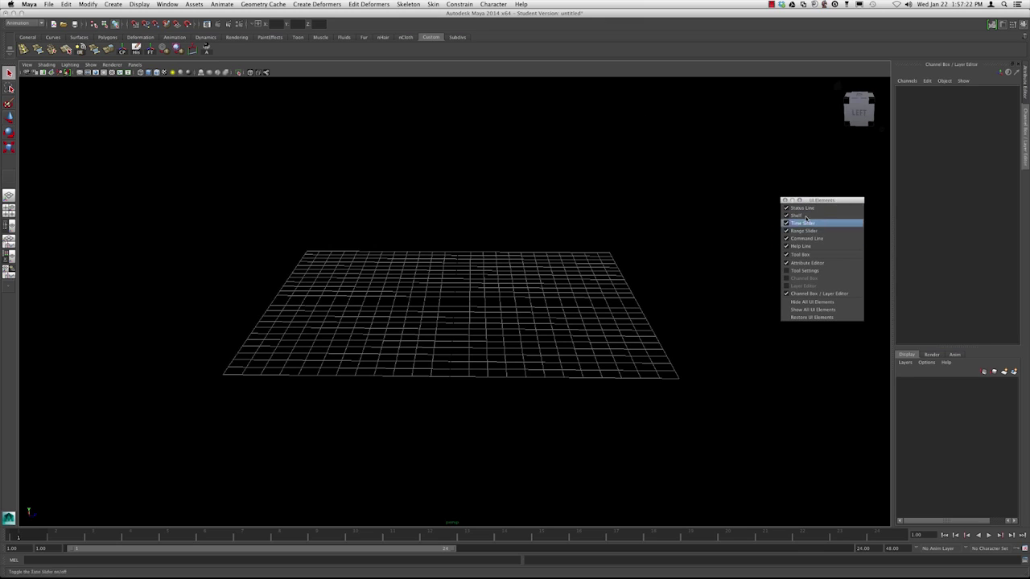
pyautogui.click(807, 301)
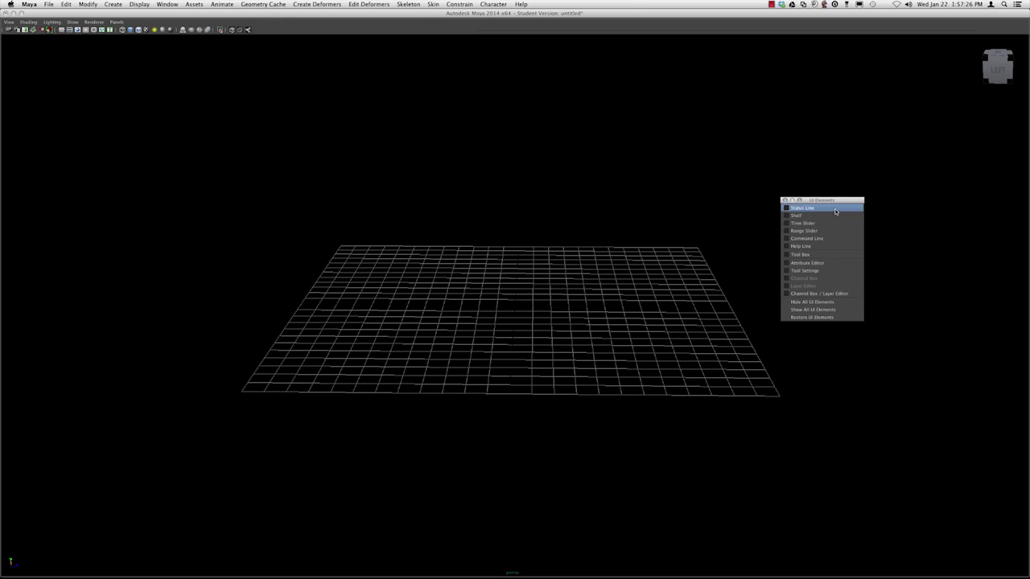
pyautogui.moveTo(837, 202); pyautogui.dragTo(878, 156)
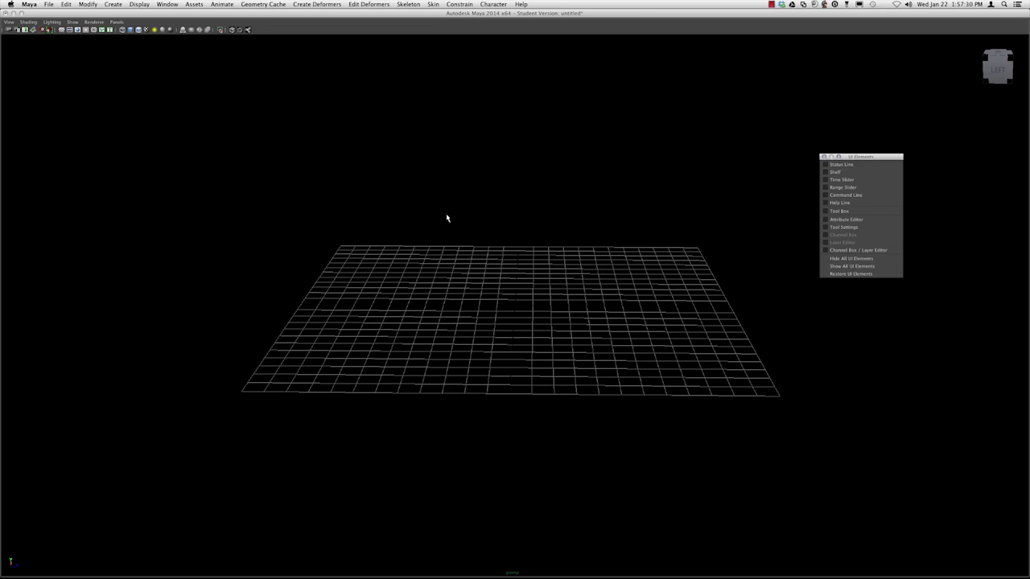
# Step: Show only the Status Line again from the floating UI Elements list
pyautogui.keyDown('alt'); pyautogui.moveTo(447, 217); pyautogui.dragTo(589, 258); pyautogui.keyUp('alt')
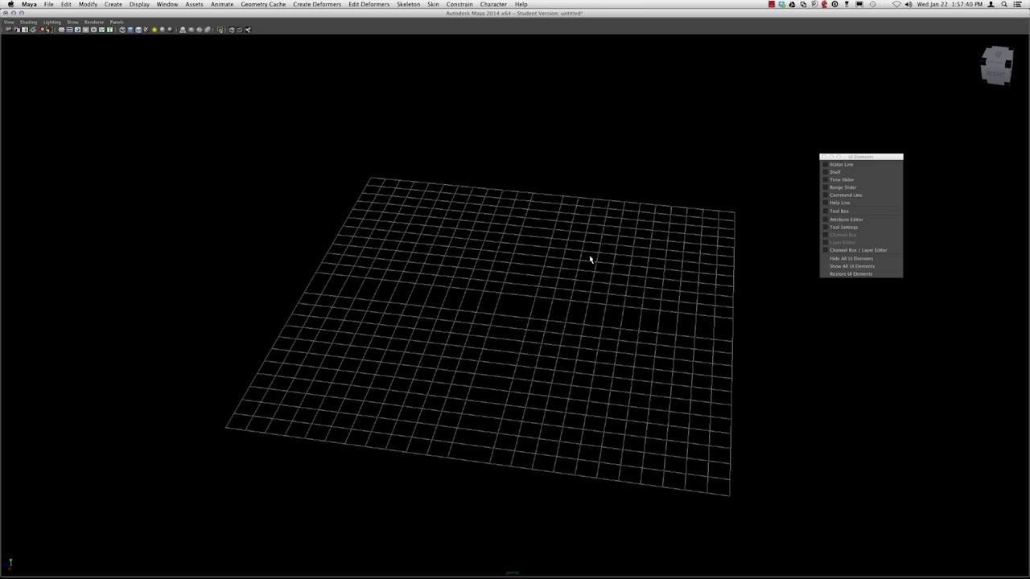
pyautogui.keyDown('alt'); pyautogui.moveTo(575, 237); pyautogui.dragTo(526, 158); pyautogui.keyUp('alt')
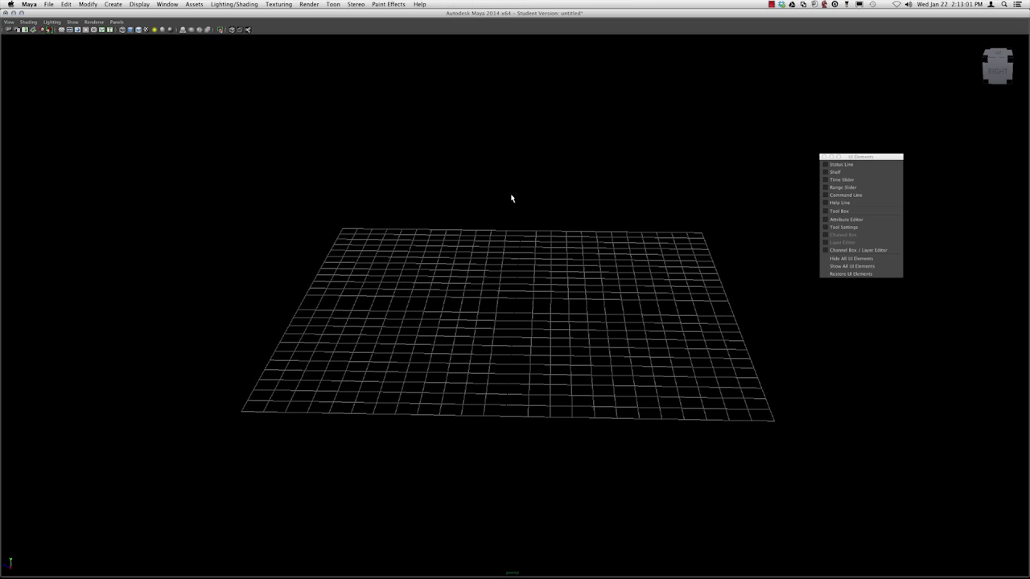
pyautogui.click(849, 165)
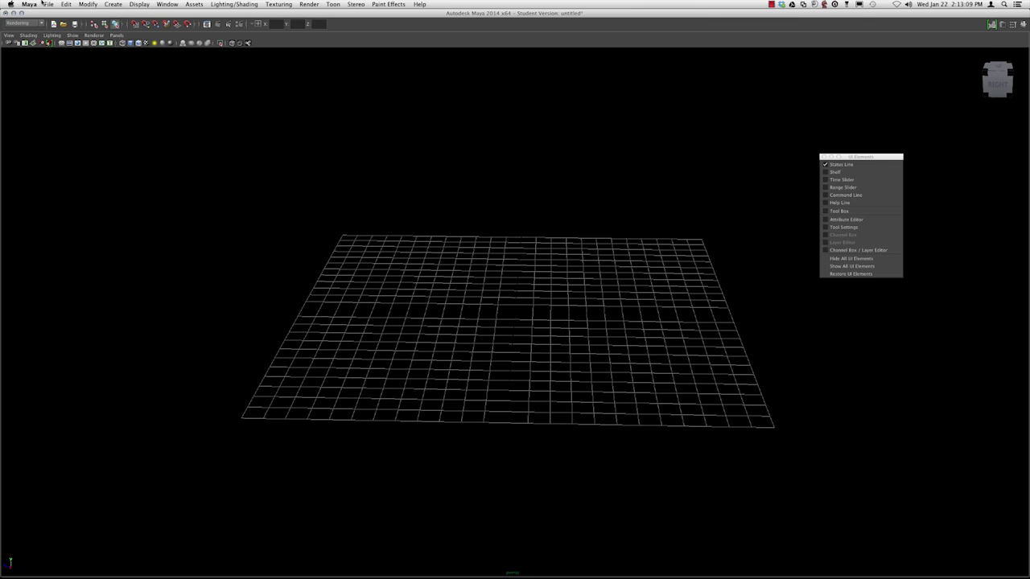
# Step: Switch the menu set to Animation, over to Rendering, and back to Animation
pyautogui.click(63, 4)
pyautogui.click(71, 4)
pyautogui.click(42, 25)
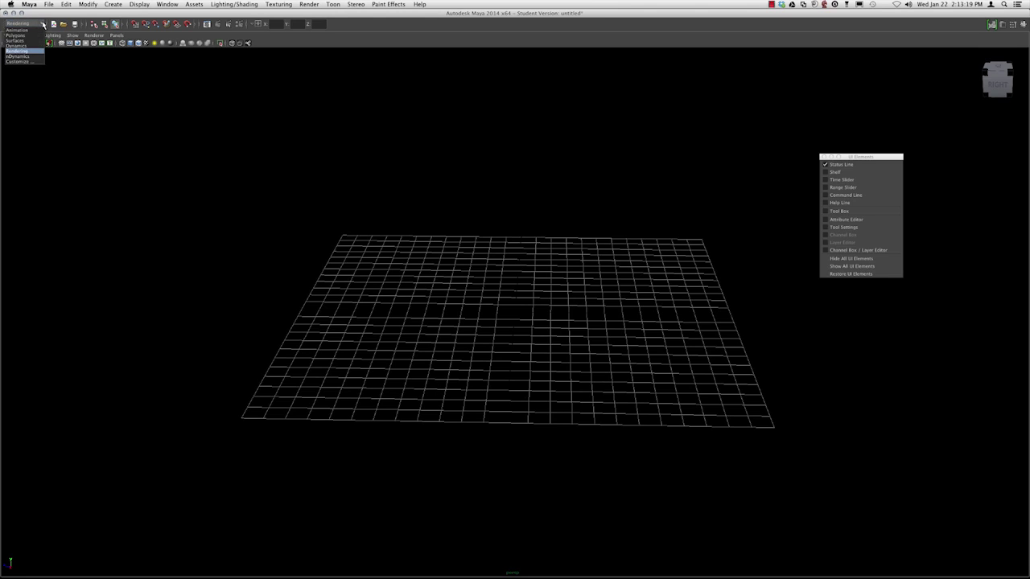
pyautogui.click(17, 30)
pyautogui.click(25, 23)
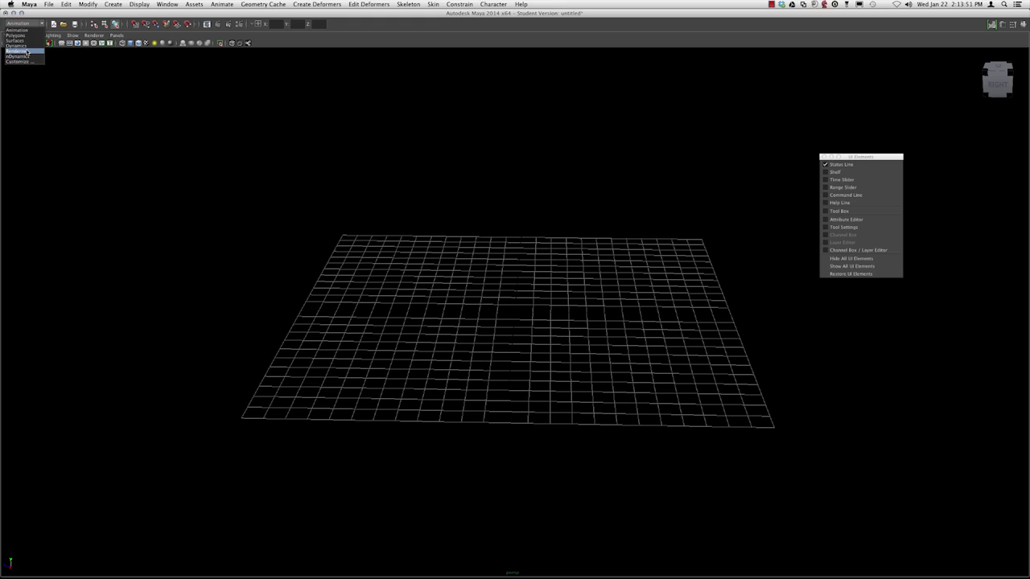
pyautogui.click(26, 51)
pyautogui.click(25, 23)
pyautogui.click(18, 30)
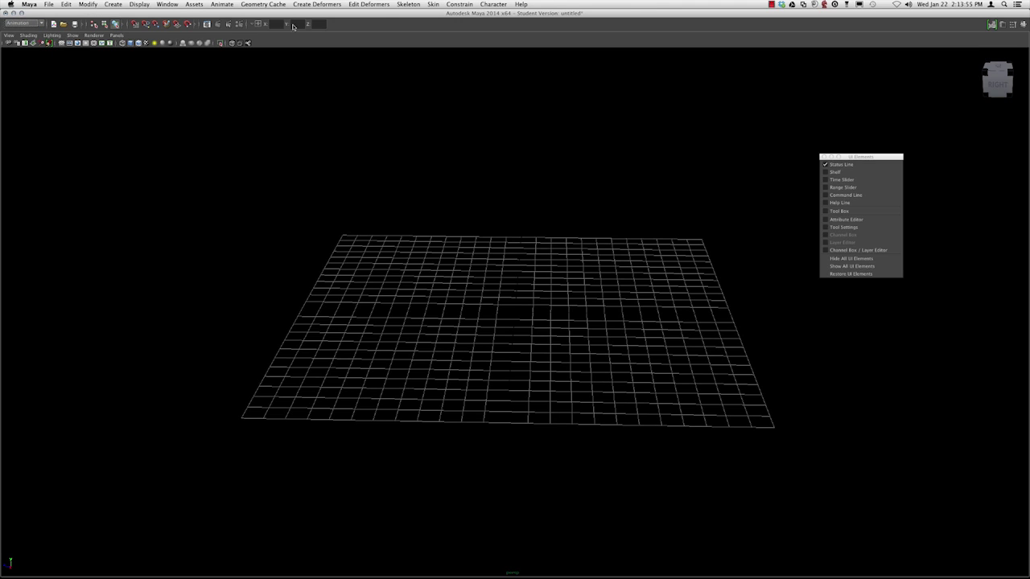
pyautogui.click(48, 4)
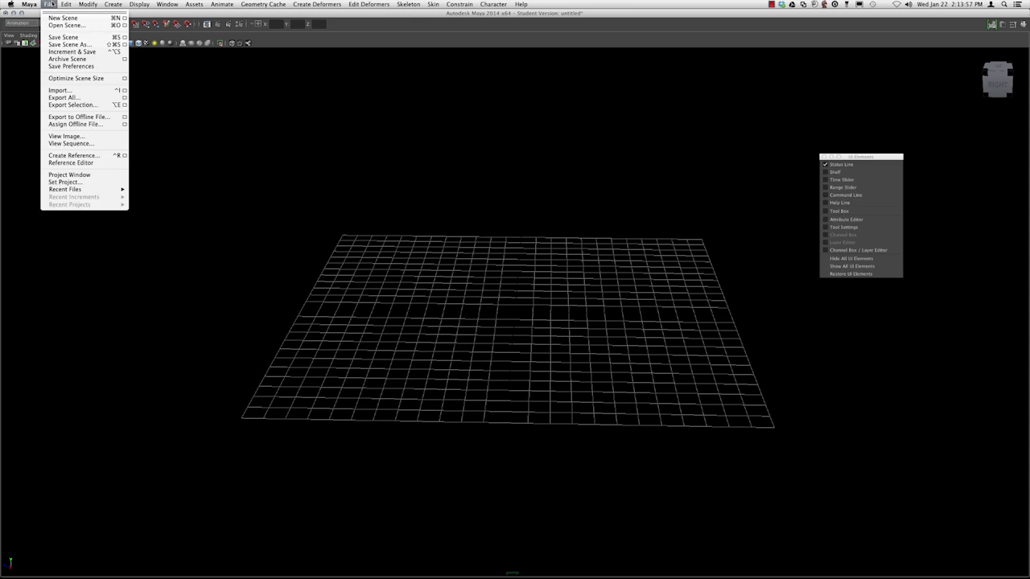
pyautogui.click(48, 4)
pyautogui.click(194, 4)
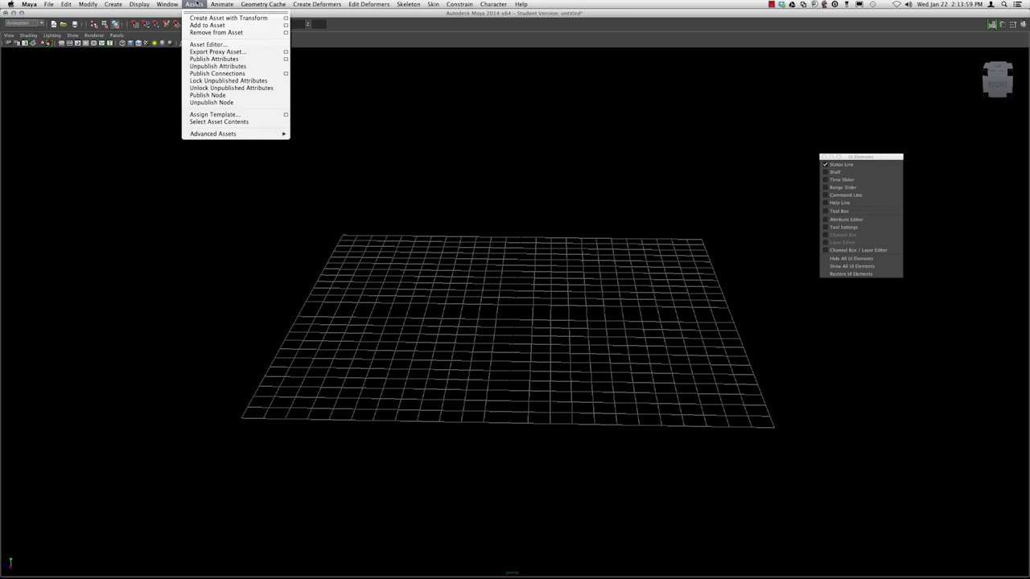
pyautogui.click(48, 4)
pyautogui.click(194, 4)
pyautogui.click(46, 4)
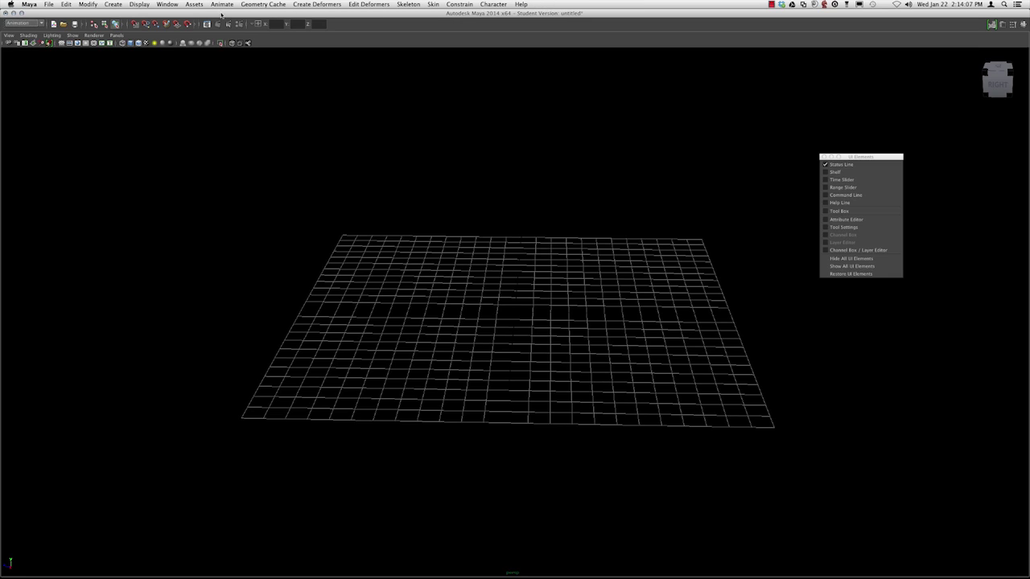
# Step: Switch the menu set to Polygons and from there to nDynamics
pyautogui.click(24, 23)
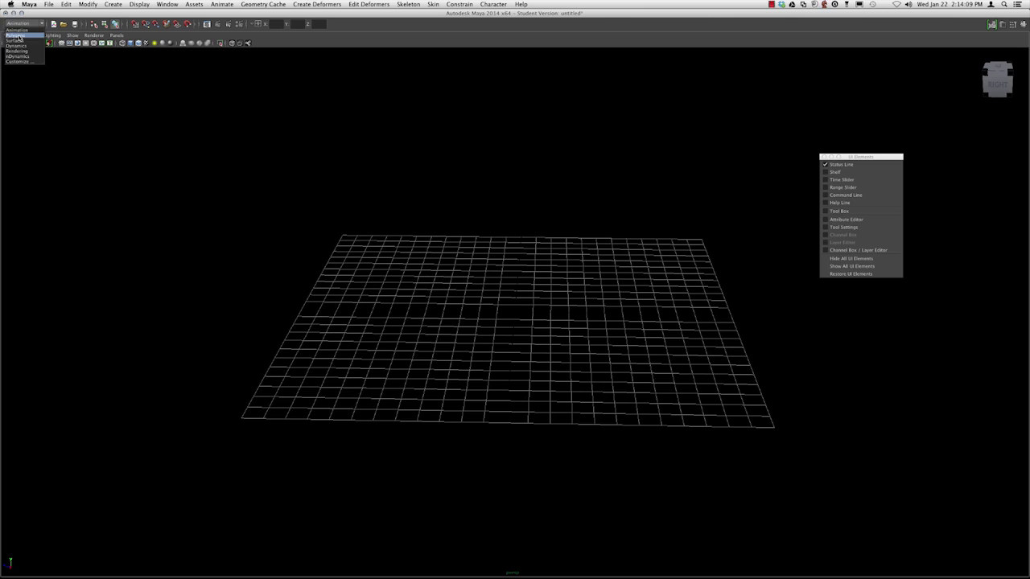
pyautogui.click(20, 35)
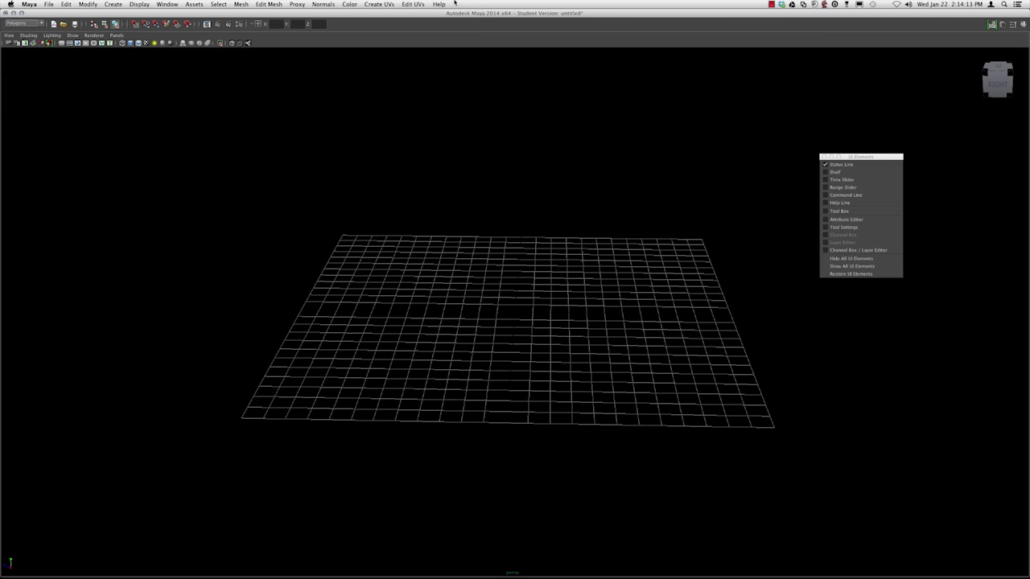
pyautogui.click(24, 22)
pyautogui.click(20, 56)
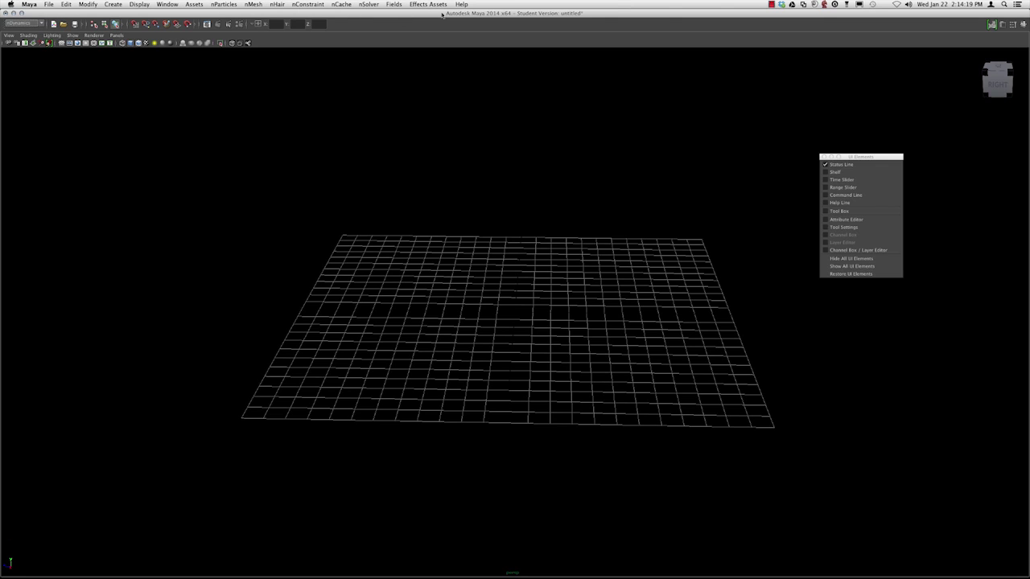
pyautogui.click(277, 4)
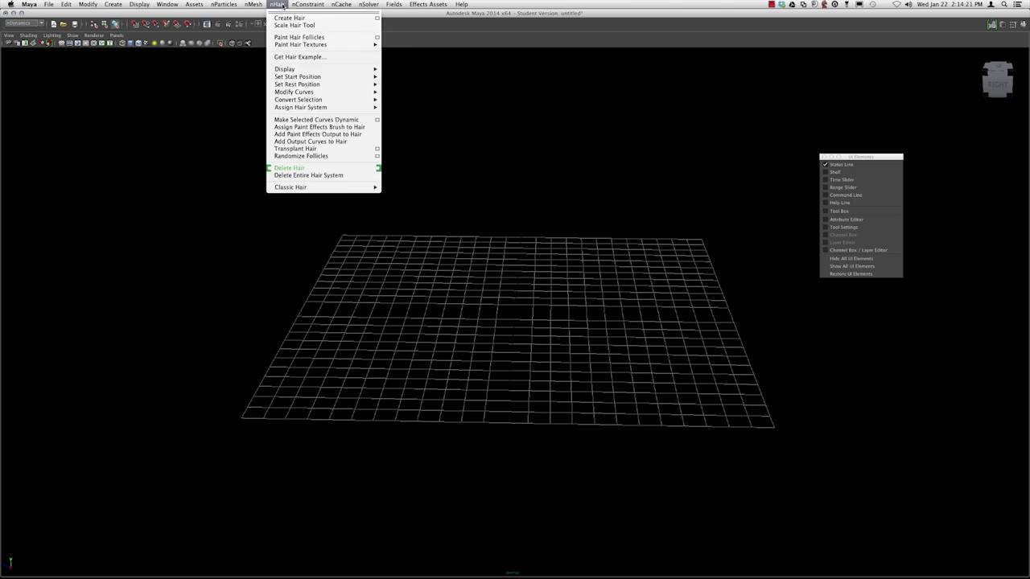
pyautogui.click(308, 5)
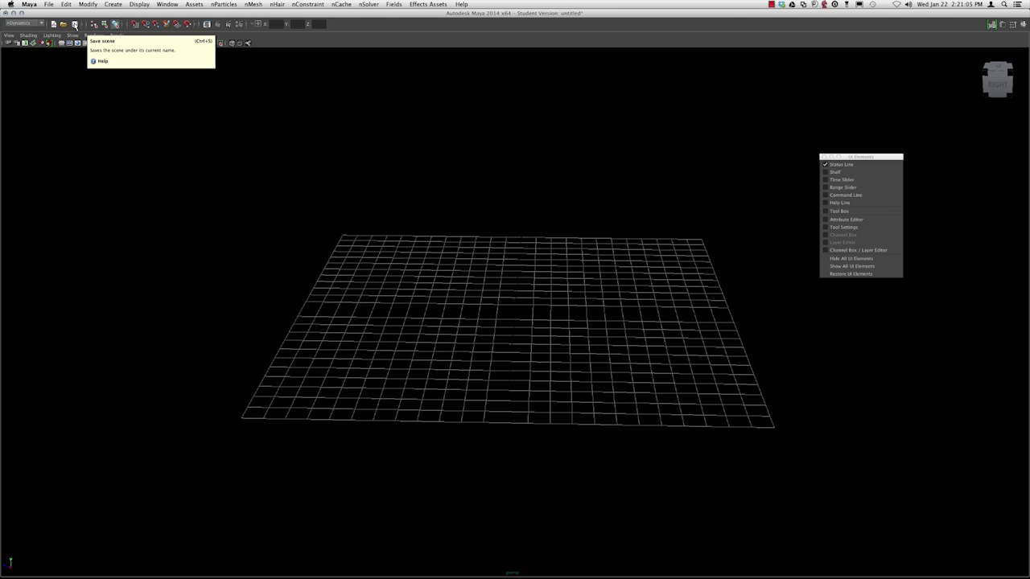
pyautogui.click(48, 4)
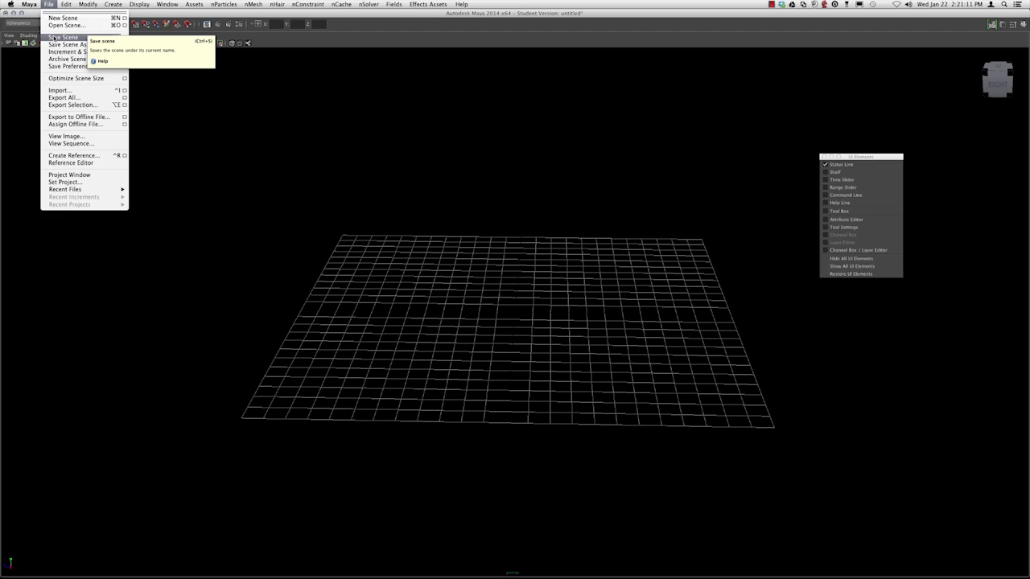
pyautogui.click(216, 98)
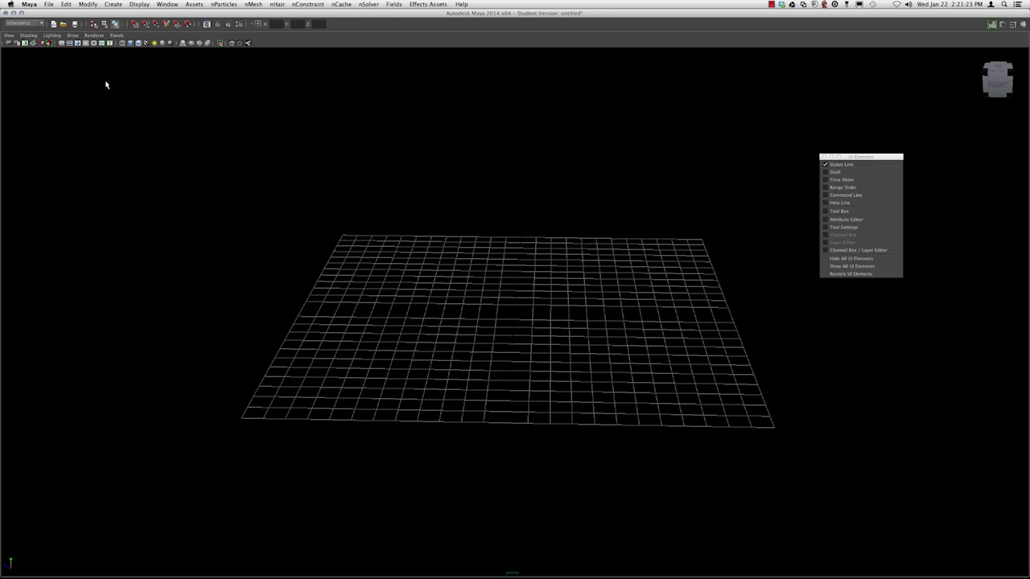
# Step: Collapse and re-expand the Status Line sections beside the save scene icon, including the one with the Objects selection mask
pyautogui.click(87, 25)
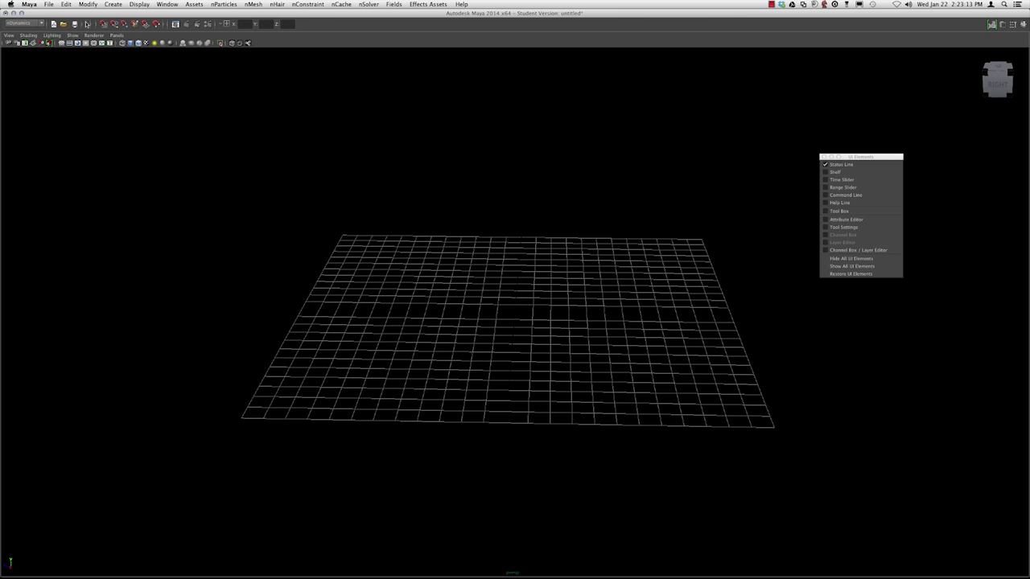
pyautogui.click(86, 25)
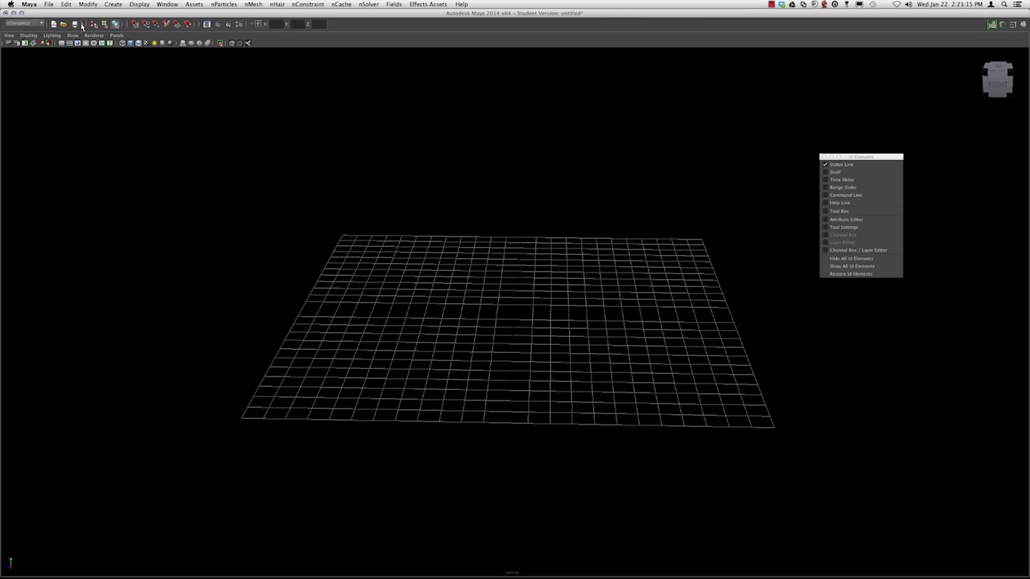
pyautogui.click(87, 25)
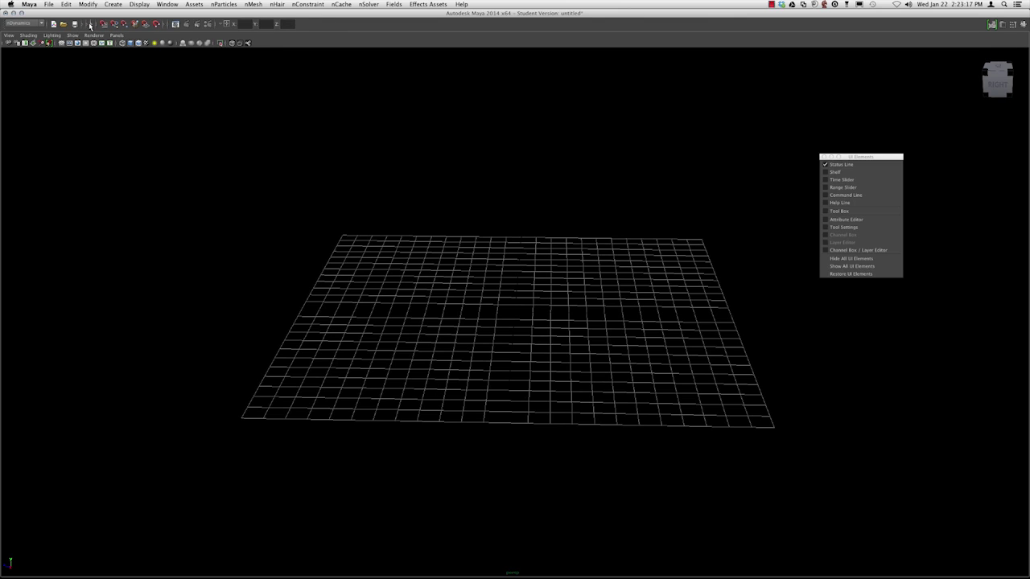
pyautogui.click(86, 25)
pyautogui.click(84, 25)
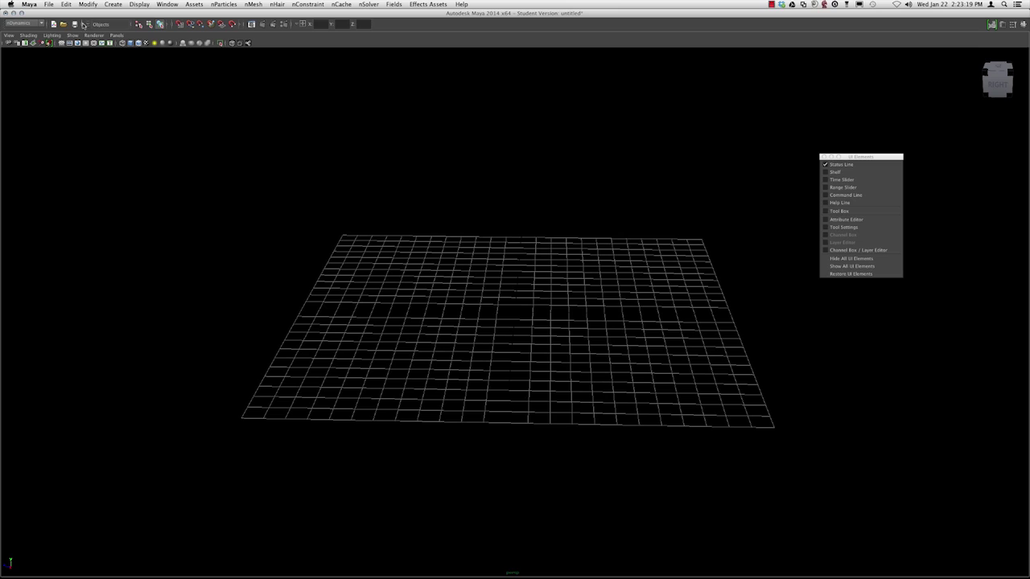
pyautogui.click(84, 25)
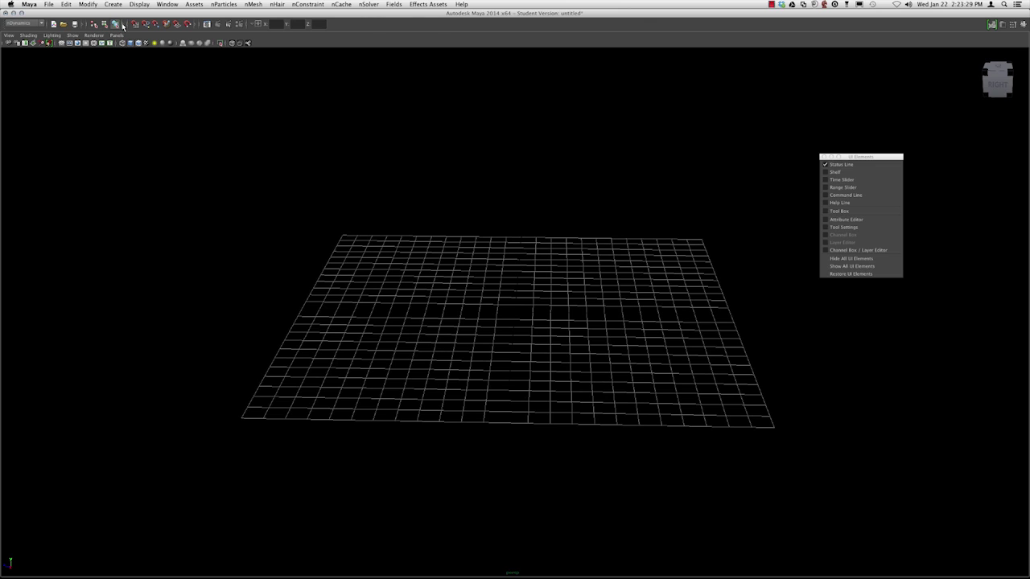
# Step: Expand the collapsed section of object selection mask icons in the Status Line and show the Shelf
pyautogui.click(122, 25)
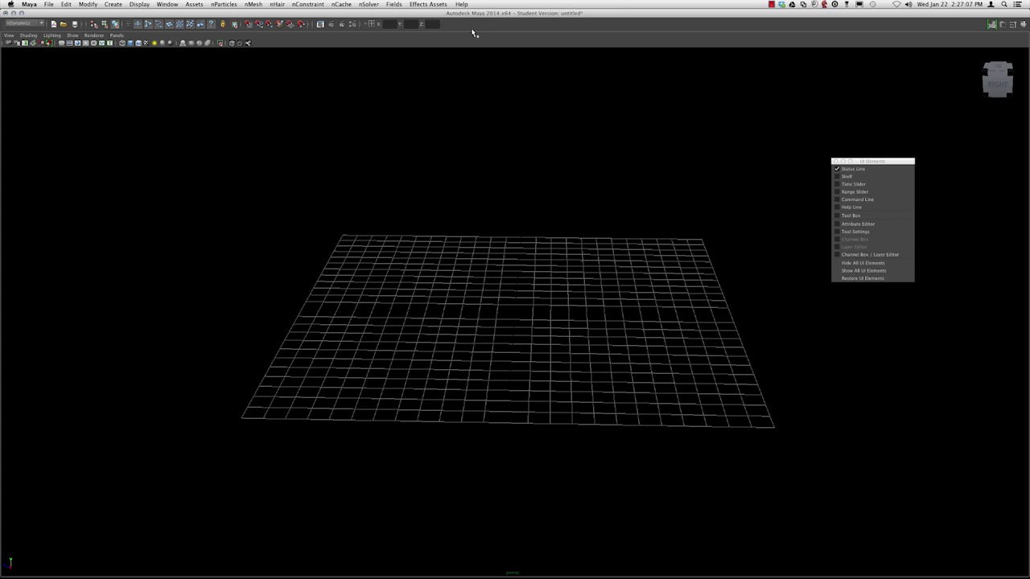
pyautogui.click(851, 177)
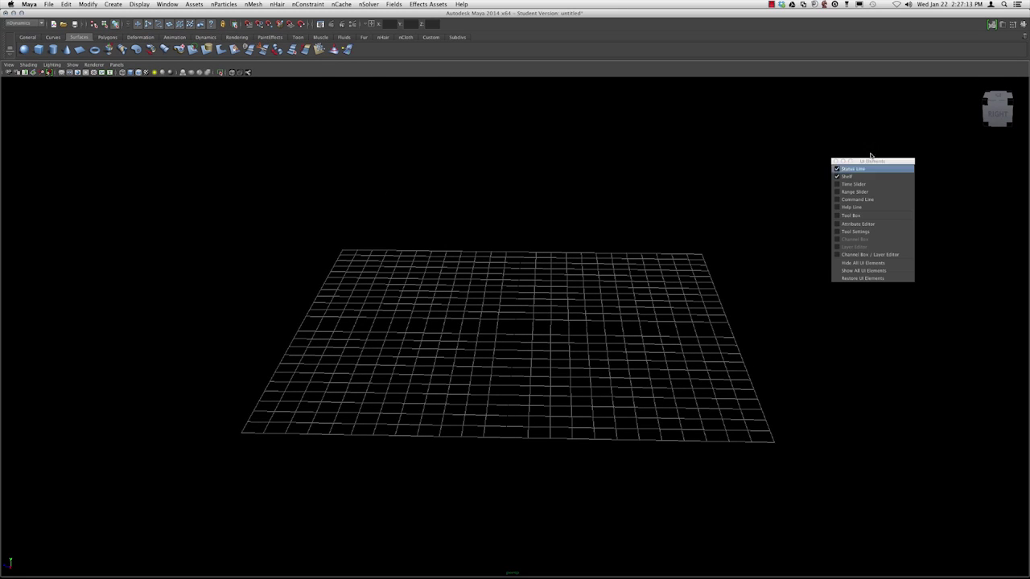
pyautogui.click(850, 176)
pyautogui.click(851, 178)
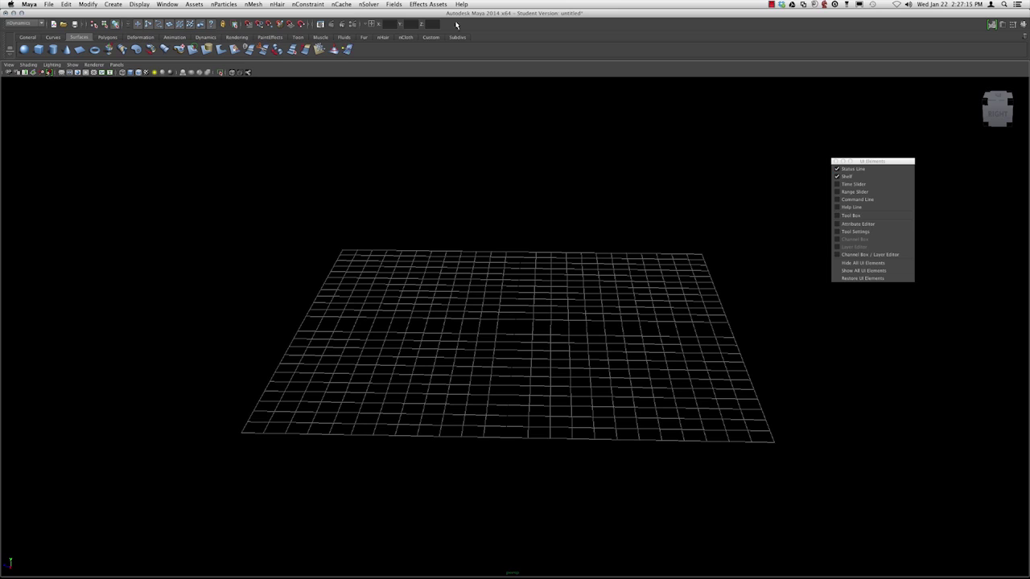
# Step: Look through the tools on the General, Curves, Surfaces, Polygons and Deformation shelves
pyautogui.click(30, 38)
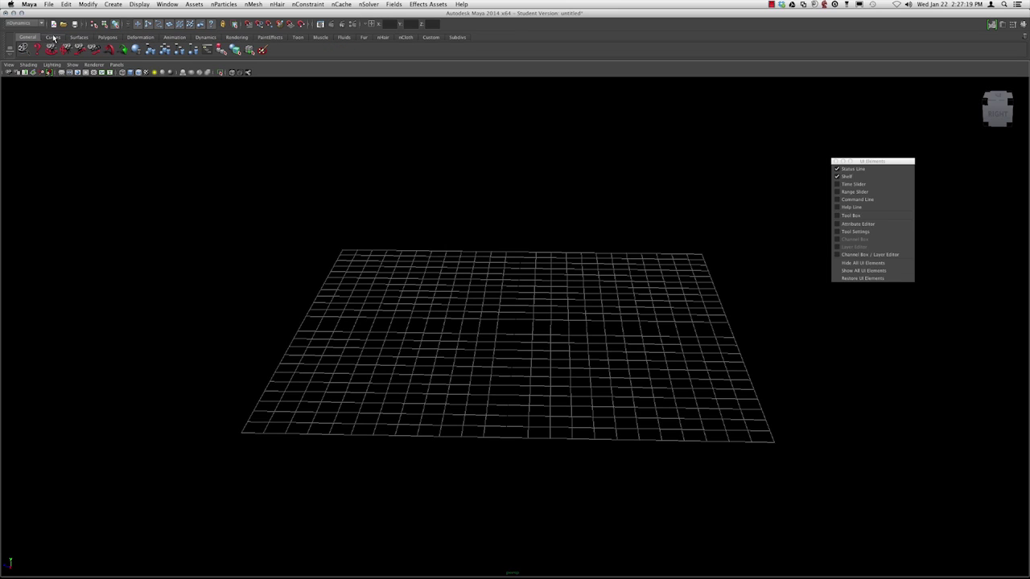
pyautogui.click(53, 37)
pyautogui.click(79, 37)
pyautogui.click(107, 38)
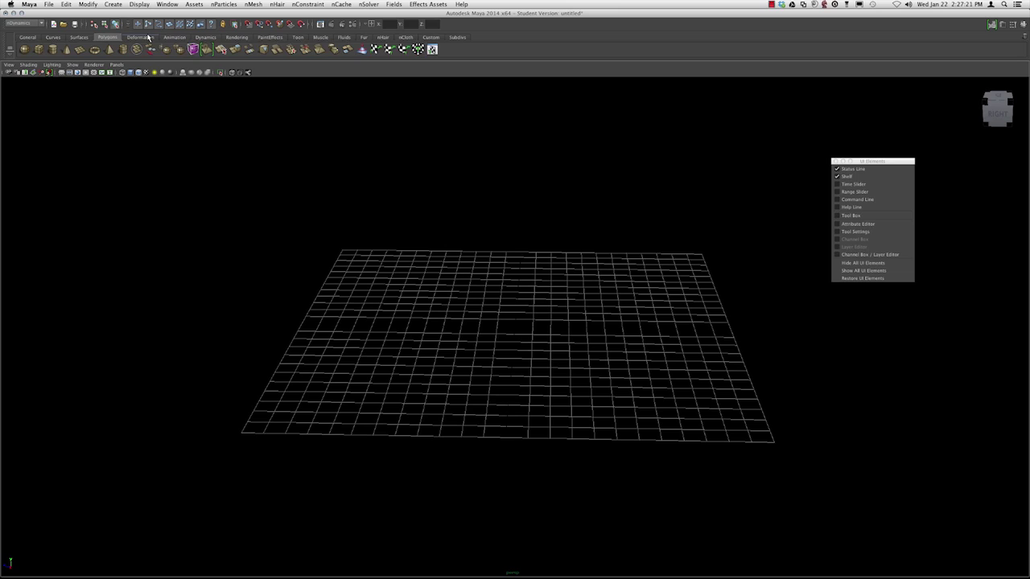
pyautogui.click(145, 38)
pyautogui.click(53, 38)
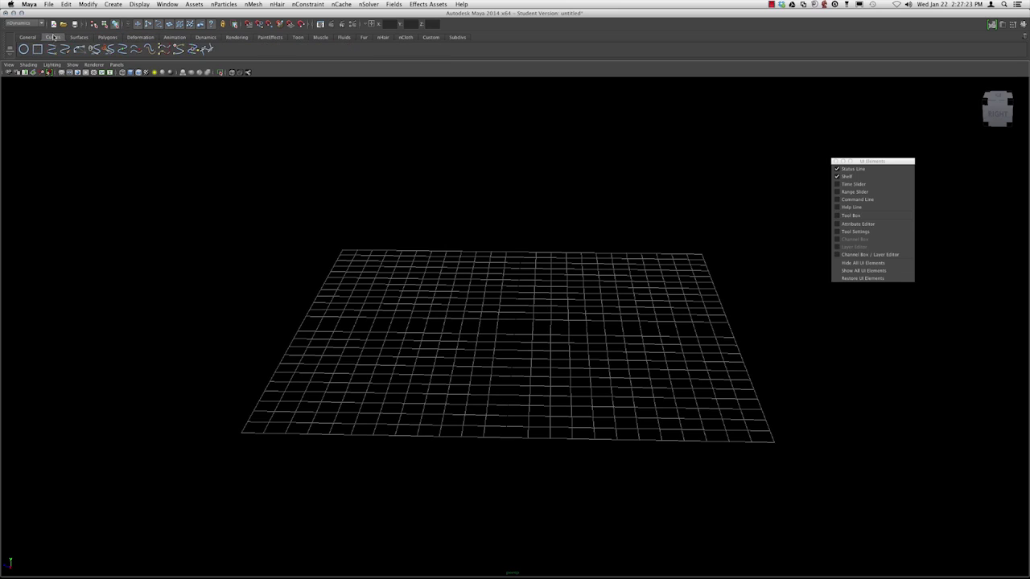
pyautogui.click(79, 38)
# Step: Create a polygon cube at the centre of the grid using the Polygons shelf
pyautogui.click(116, 37)
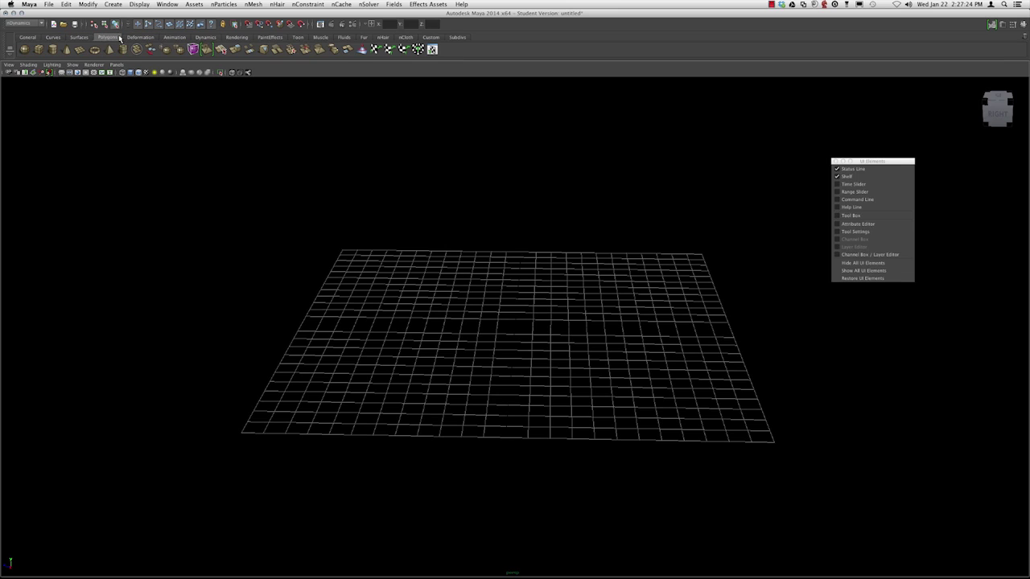
pyautogui.click(38, 50)
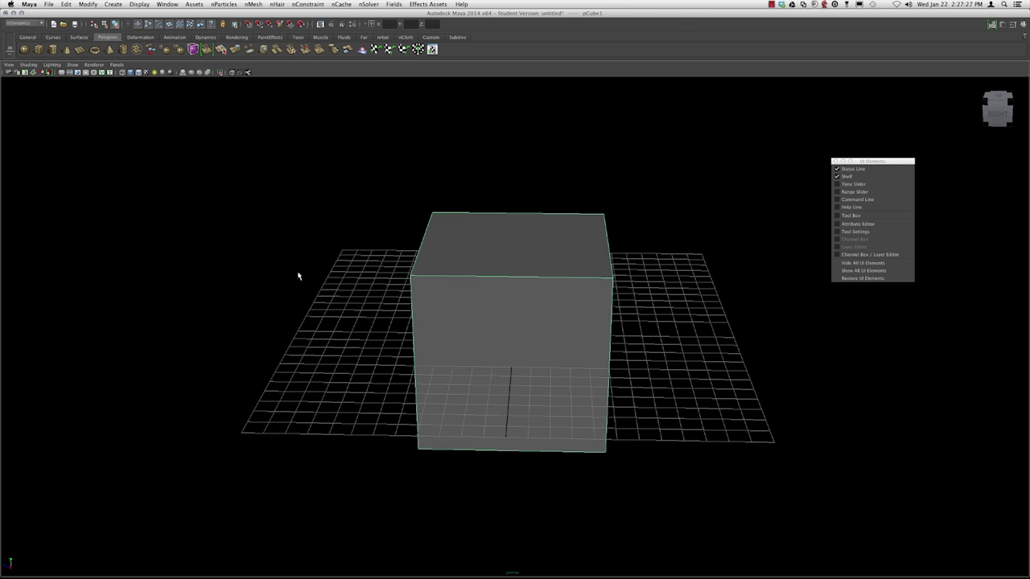
pyautogui.keyDown('alt'); pyautogui.moveTo(478, 355); pyautogui.dragTo(372, 215); pyautogui.keyUp('alt')
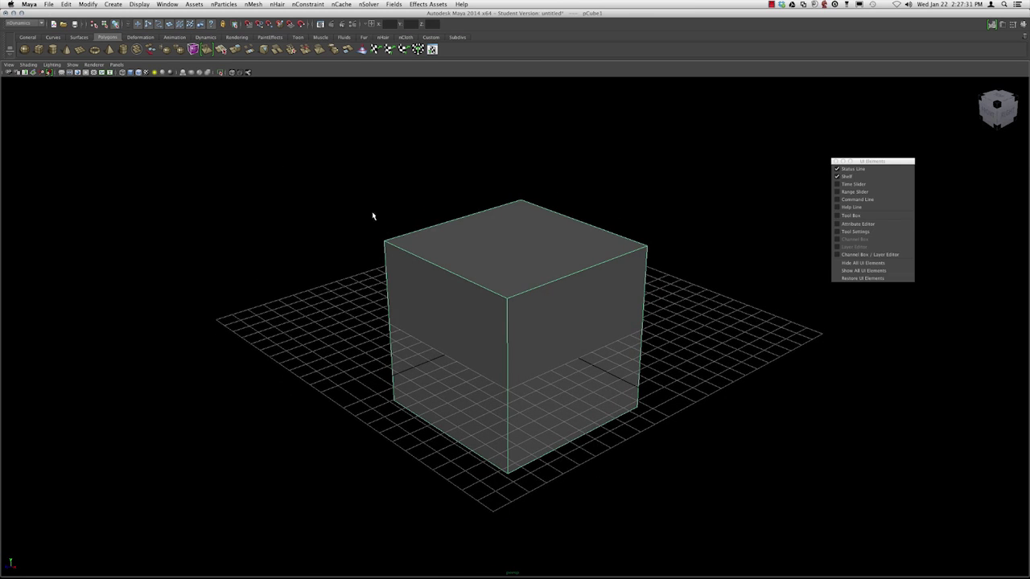
# Step: Switch to the Polygons menu set and create another polygon cube at the centre of the grid
pyautogui.click(24, 22)
pyautogui.click(24, 31)
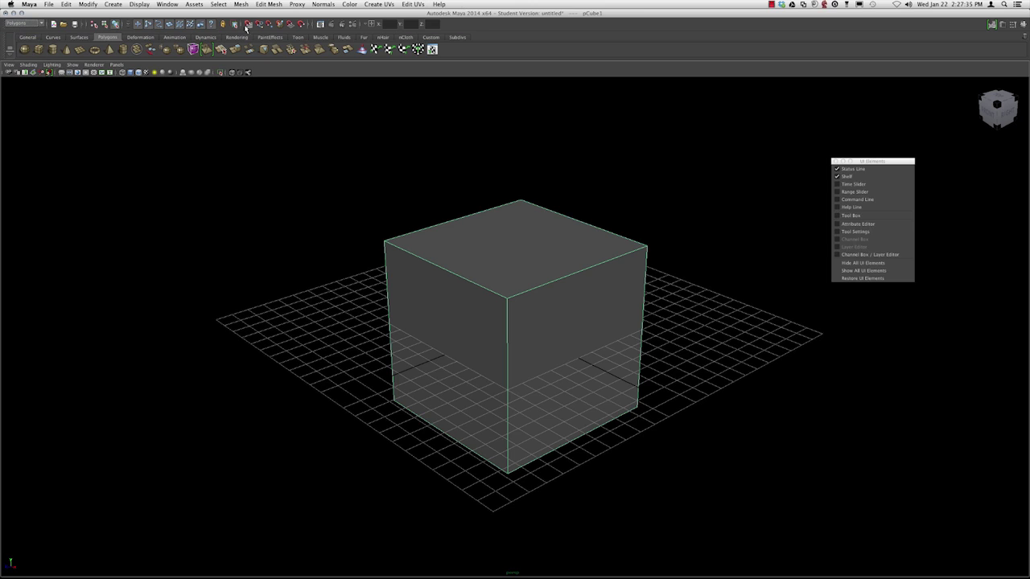
pyautogui.click(114, 4)
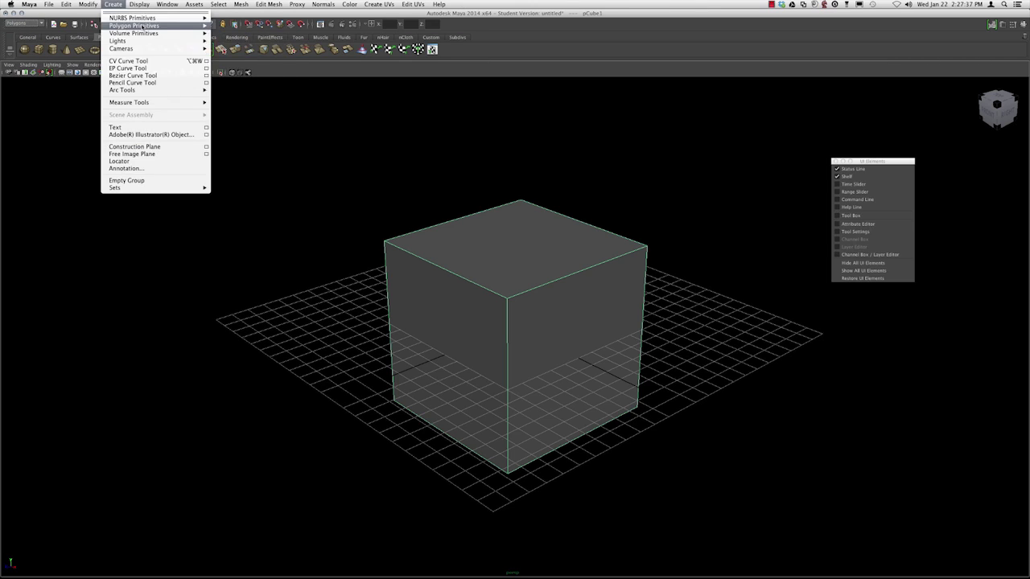
pyautogui.moveTo(165, 27)
pyautogui.click(238, 38)
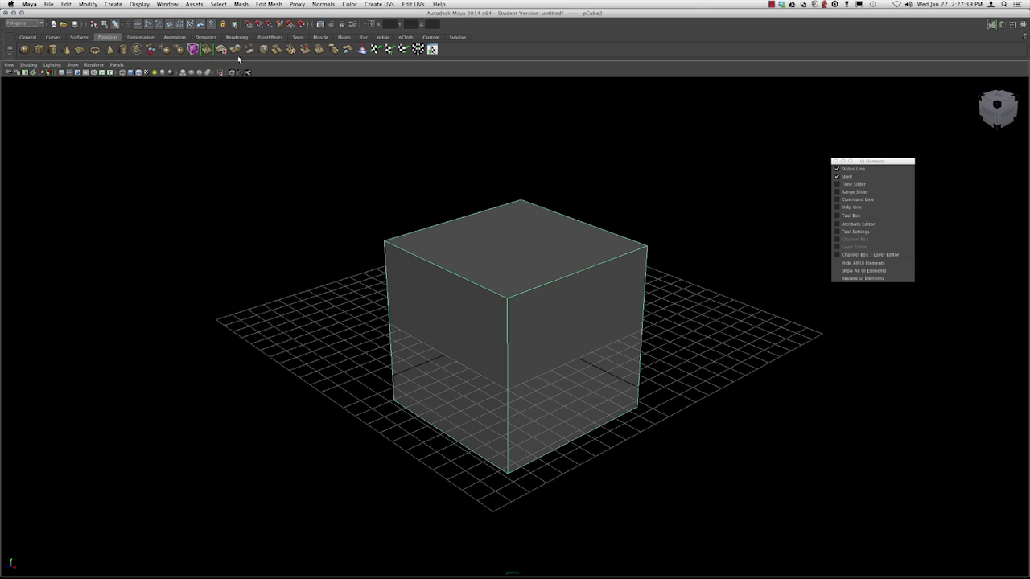
# Step: Select both polygon cubes on the grid and delete them
pyautogui.click(419, 168)
pyautogui.moveTo(420, 166); pyautogui.dragTo(356, 301)
pyautogui.press('Delete')
# Step: Look through the tools on the Deformation, Animation, Dynamics and Rendering shelves
pyautogui.click(140, 37)
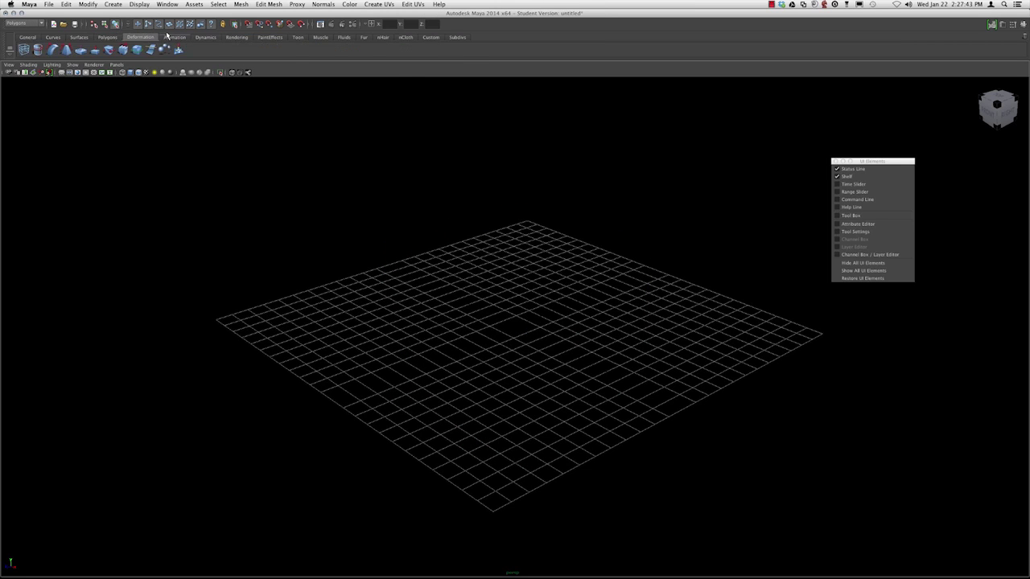
pyautogui.click(174, 37)
pyautogui.click(205, 37)
pyautogui.click(241, 37)
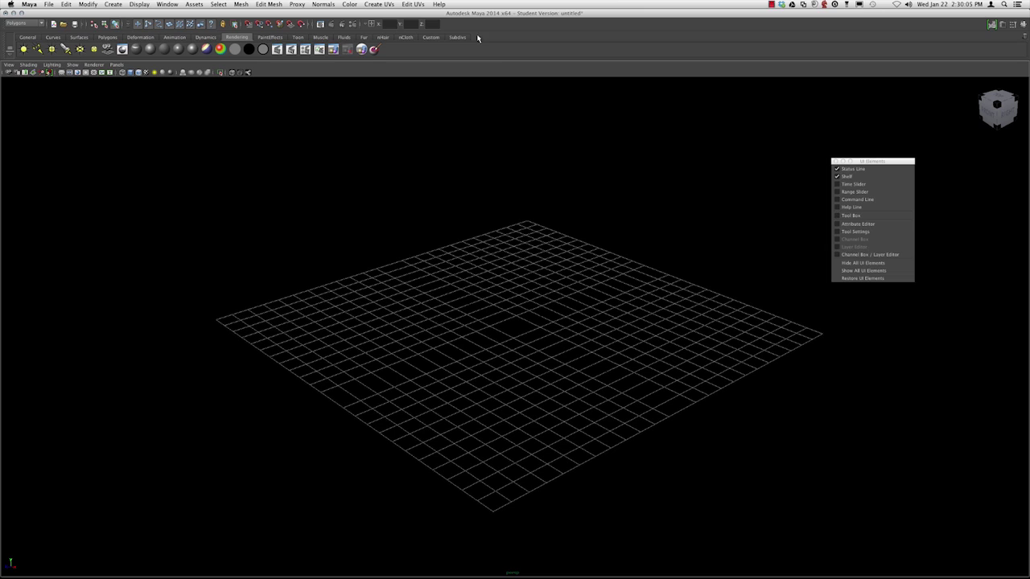
# Step: View the Rendering shelf's contents in the Shelf Editor and close the editor
pyautogui.click(10, 53)
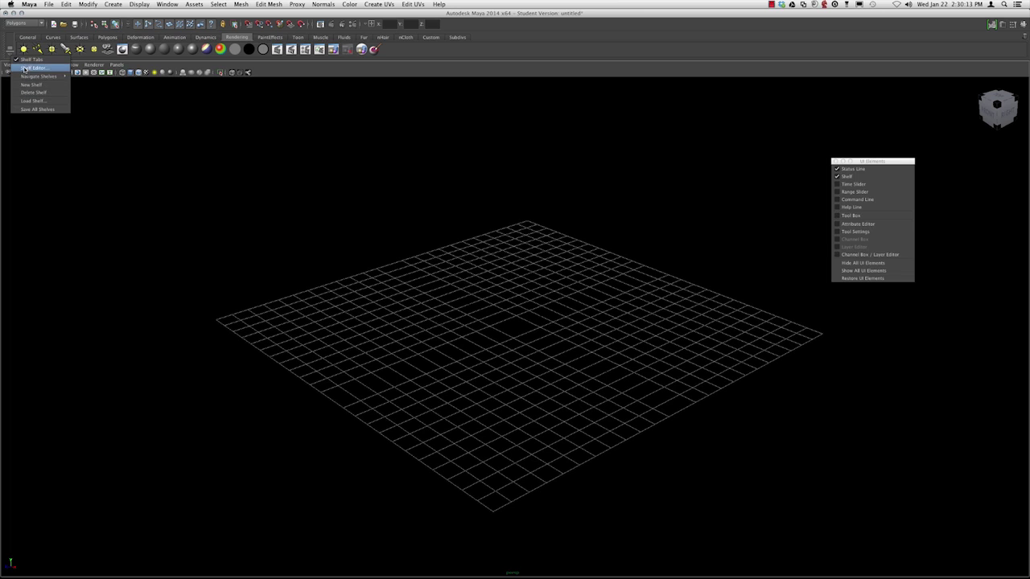
pyautogui.click(36, 68)
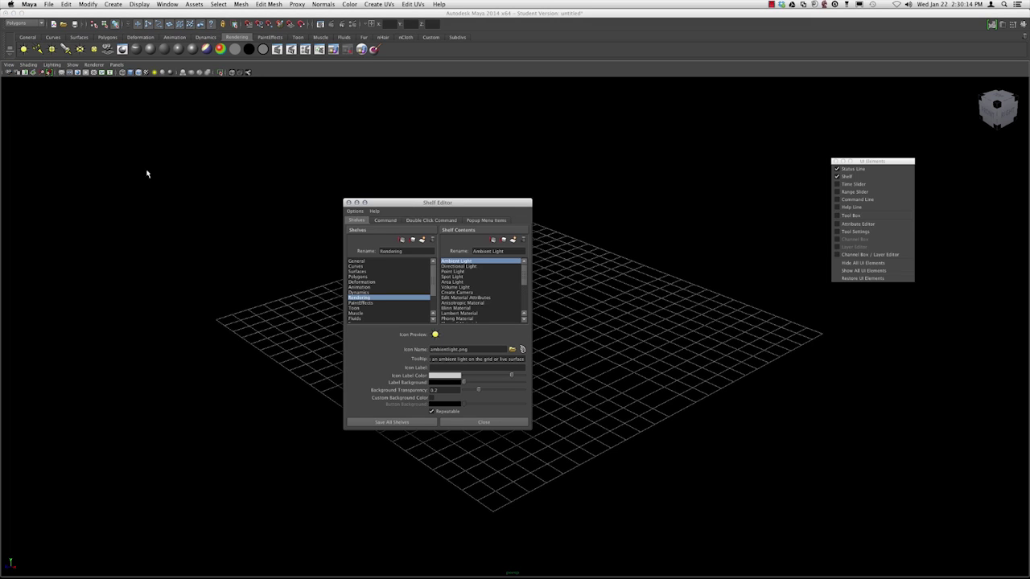
pyautogui.click(349, 202)
# Step: Create a new, empty custom shelf with a personal shelf name
pyautogui.click(10, 52)
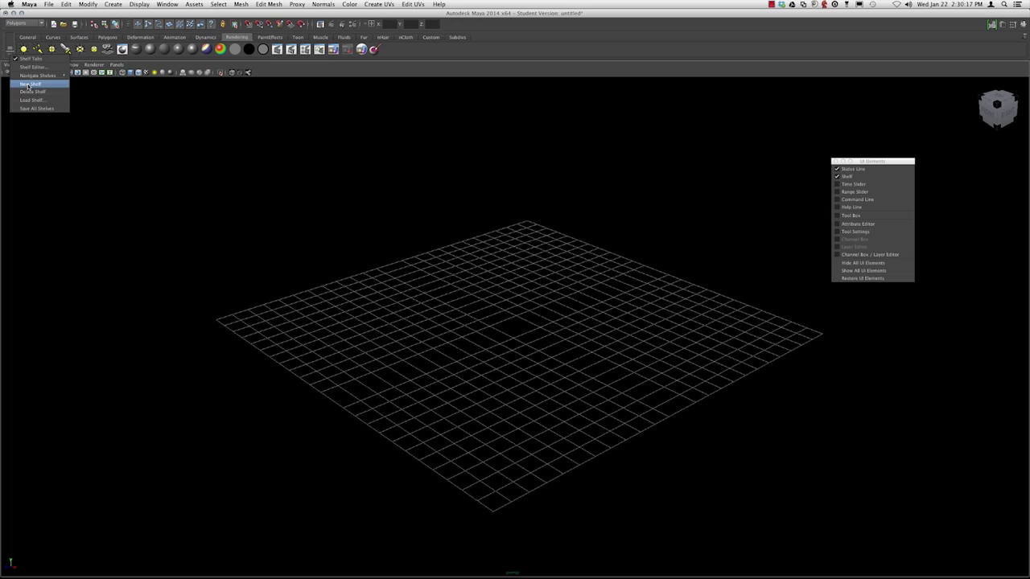
pyautogui.click(29, 84)
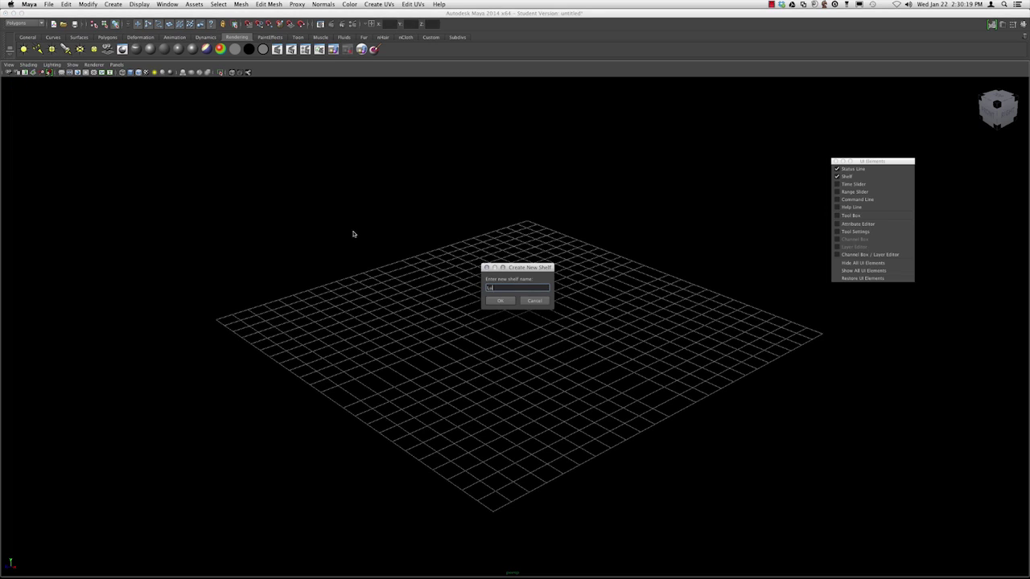
pyautogui.press('Return')
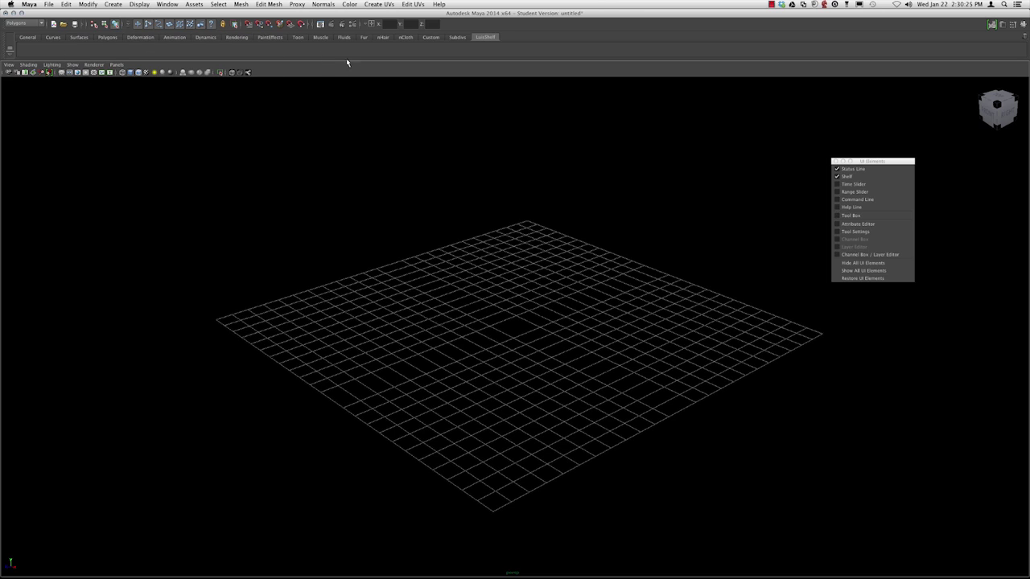
# Step: Delete the newly created custom shelf and confirm the deletion
pyautogui.click(9, 49)
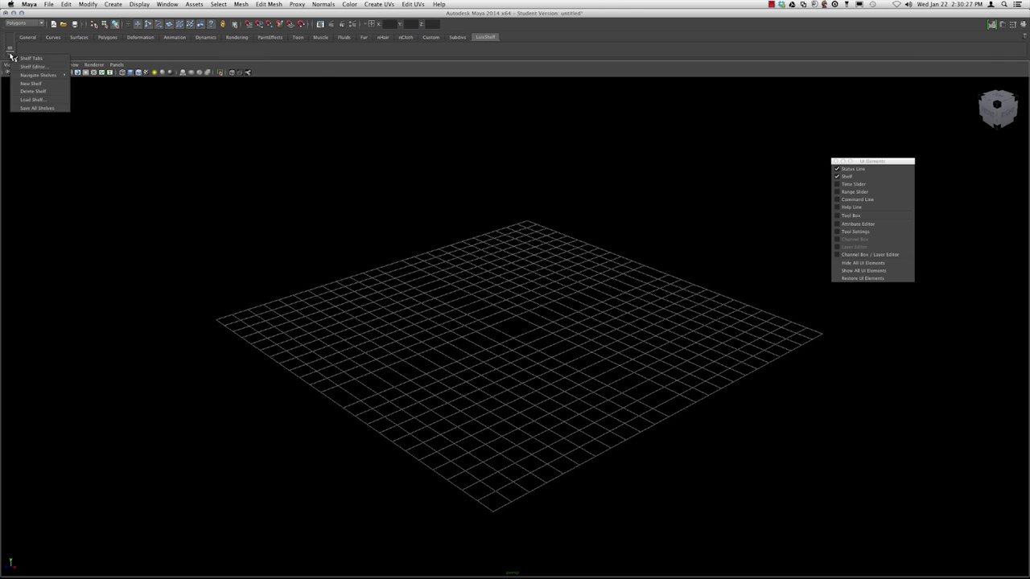
pyautogui.click(26, 90)
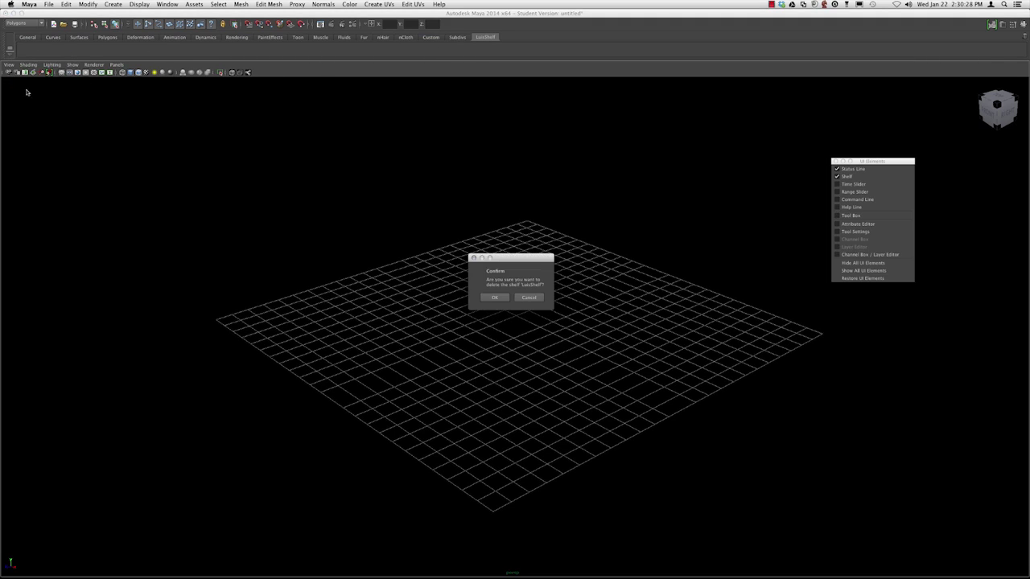
pyautogui.click(495, 298)
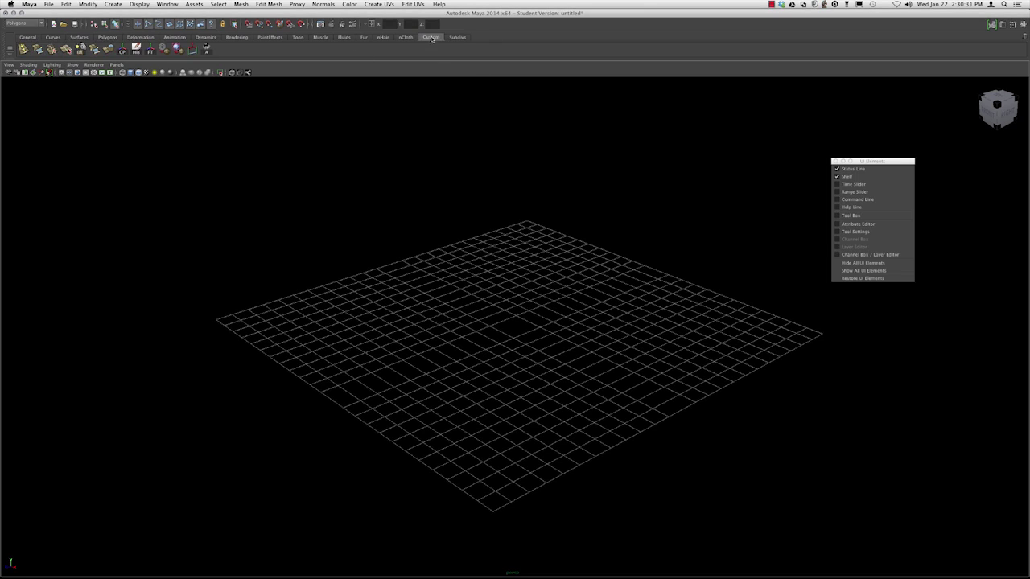
# Step: Browse back and forth through the shelves, including Custom, nCloth, Surfaces and Deformation
pyautogui.click(406, 37)
pyautogui.click(138, 37)
pyautogui.scroll(4, 132, 38)
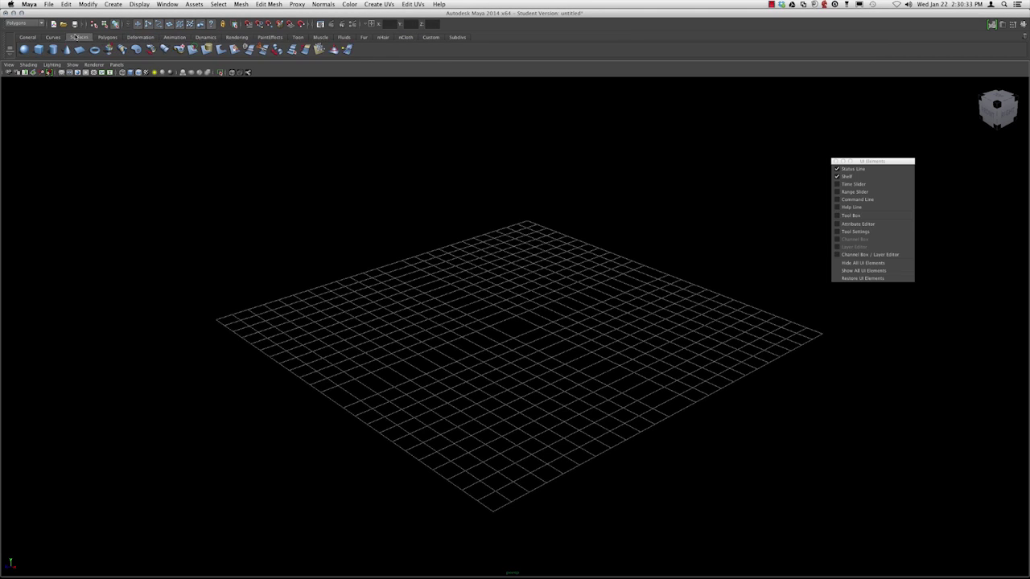
pyautogui.scroll(-3, 143, 39)
pyautogui.scroll(-4, 143, 39)
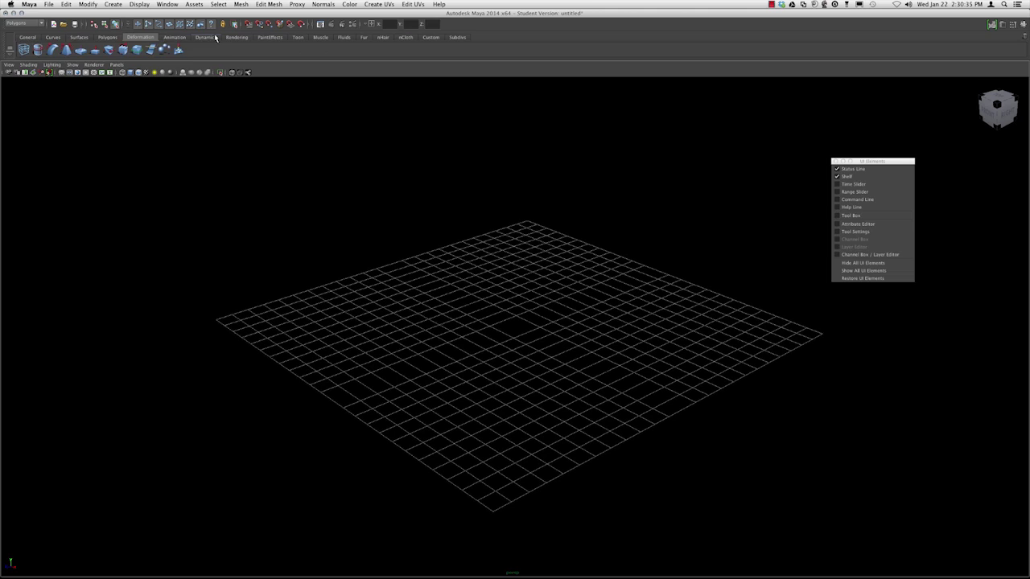
pyautogui.scroll(-8, 360, 38)
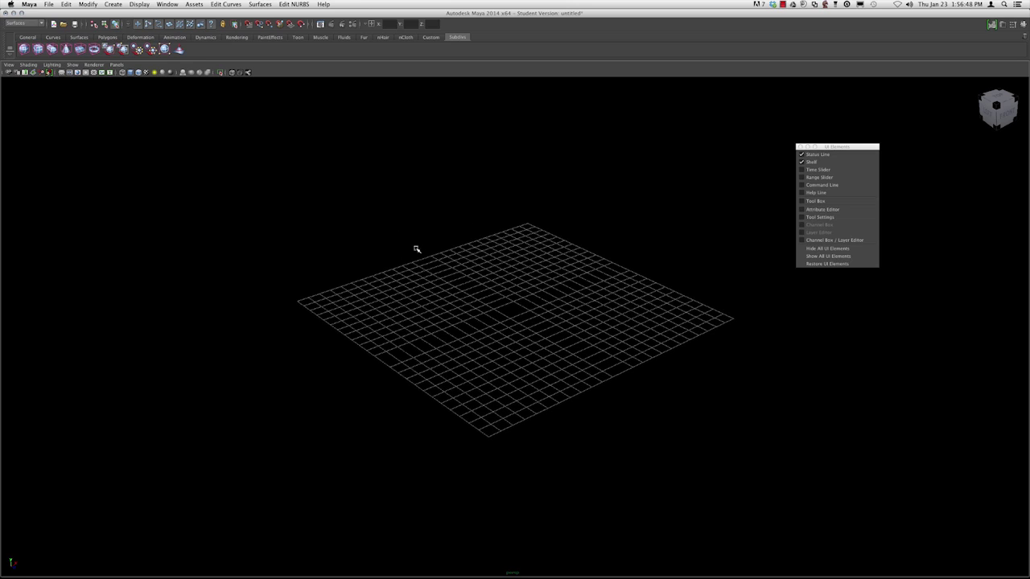
# Step: Display the hotbox at different places over the viewport, and toggle the four-panel layout on and off
pyautogui.press('space')
pyautogui.press('space')
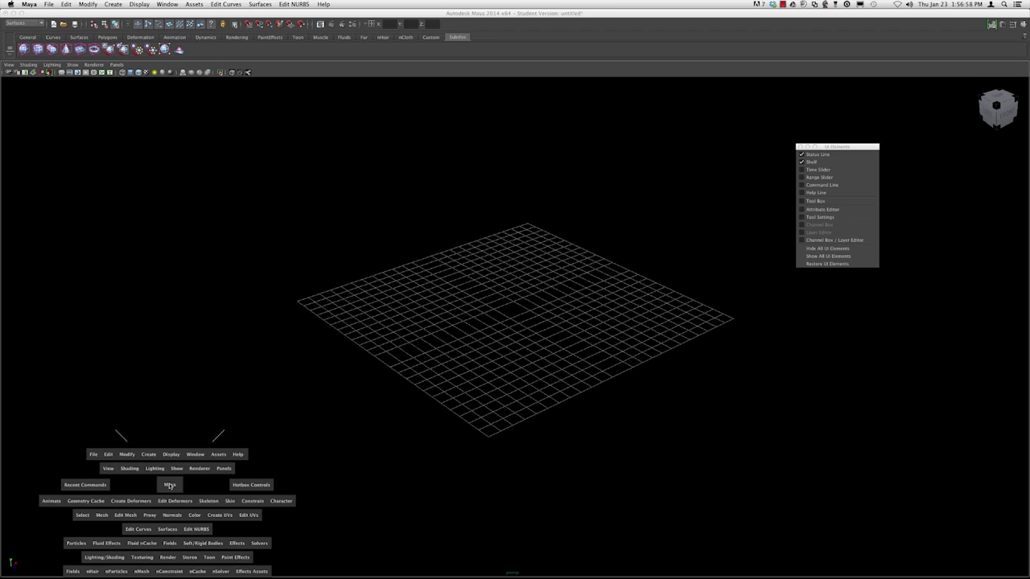
pyautogui.press('space')
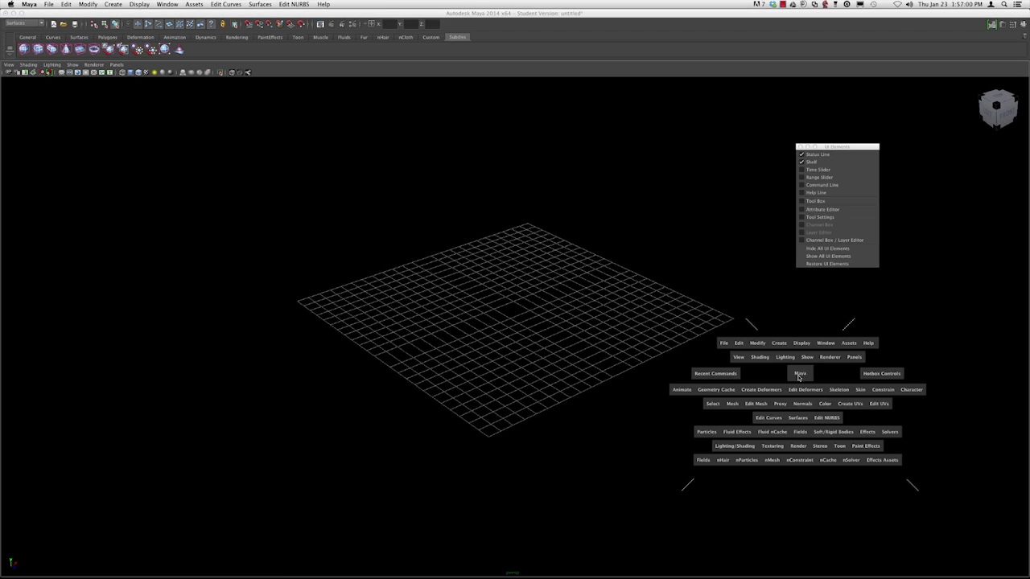
pyautogui.press('space')
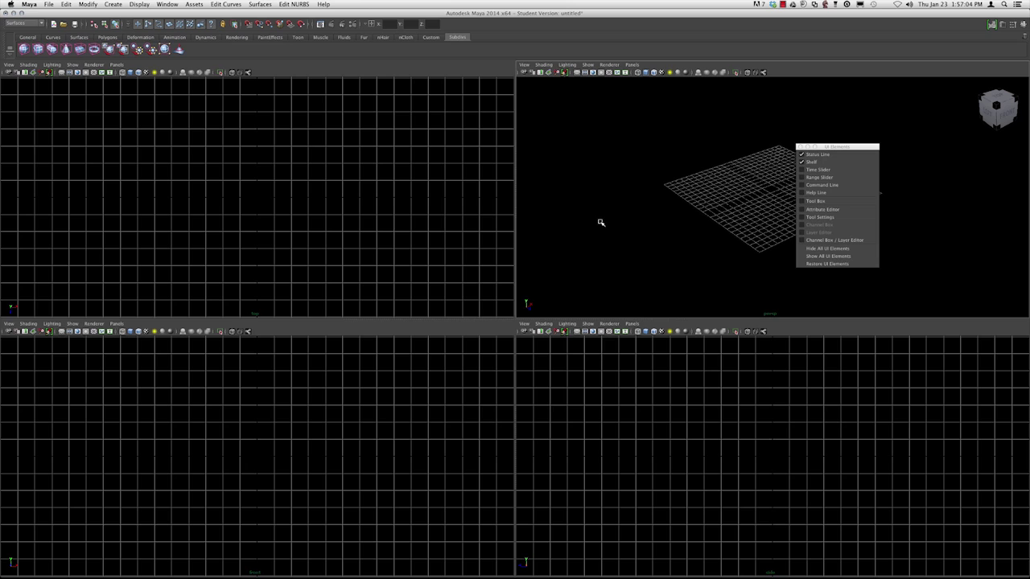
pyautogui.press('space')
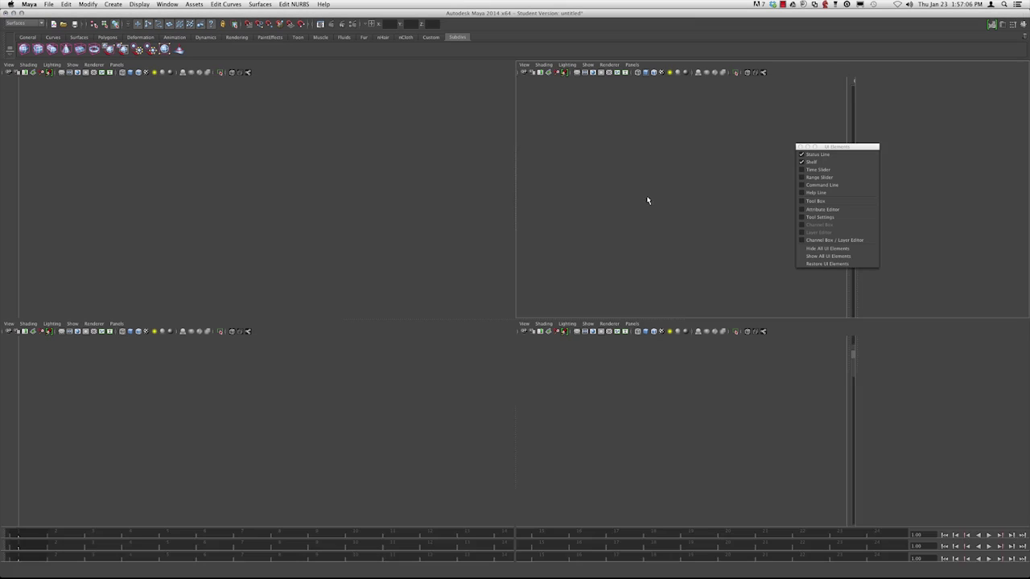
# Step: Display the hotbox over the perspective view and examine its common and panel menu rows
pyautogui.press('space')
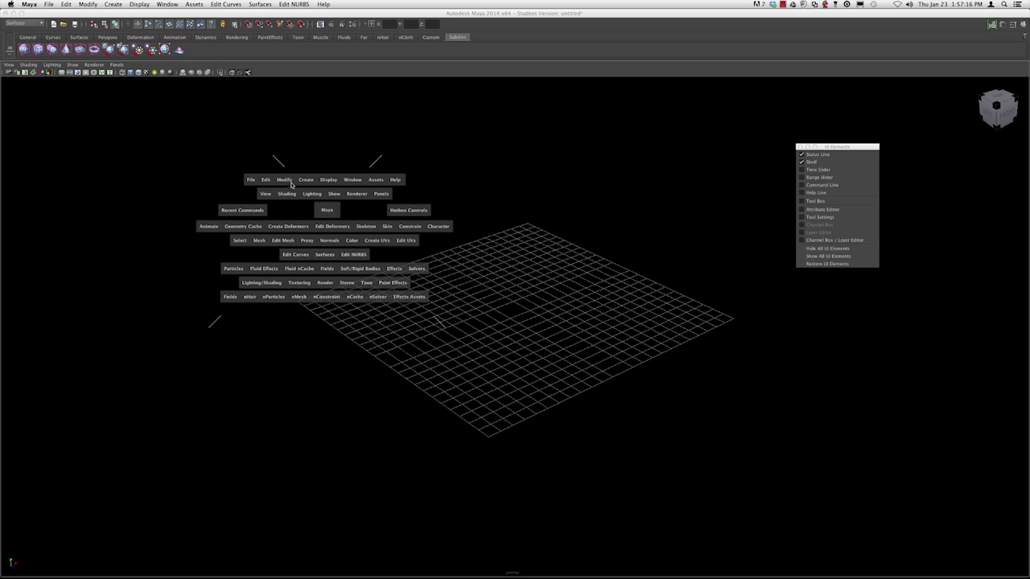
pyautogui.press('space')
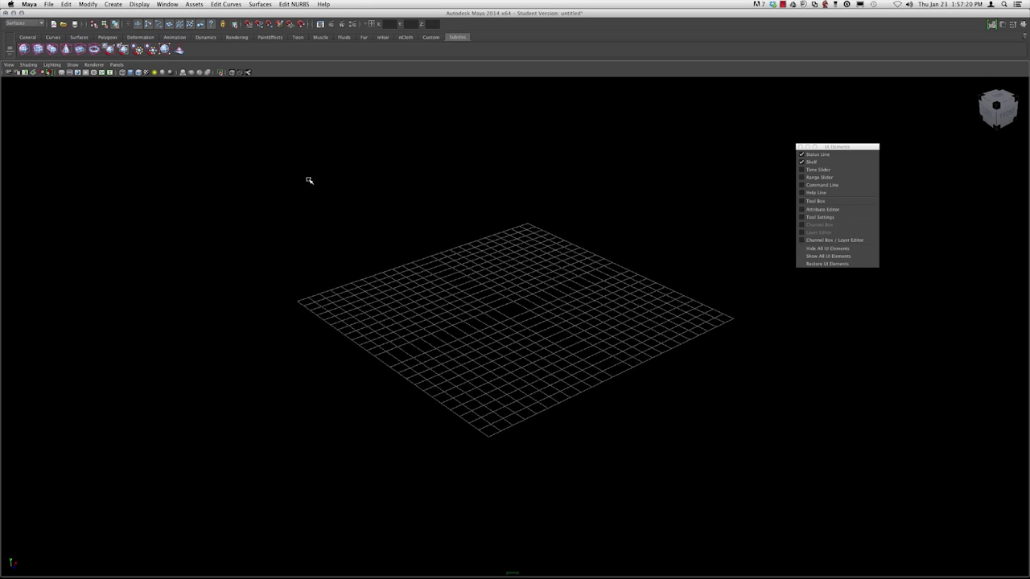
pyautogui.press('space')
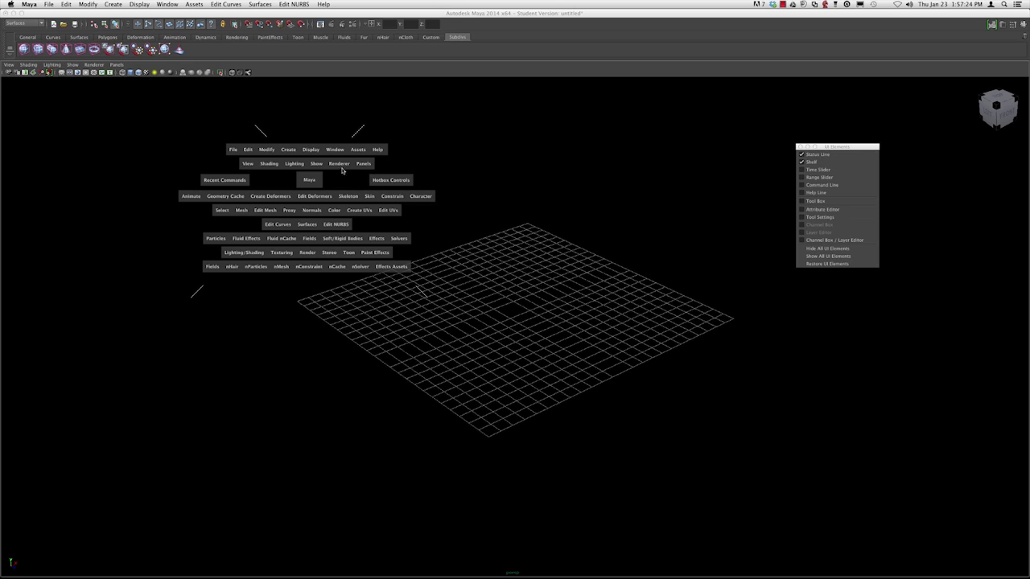
pyautogui.press('space')
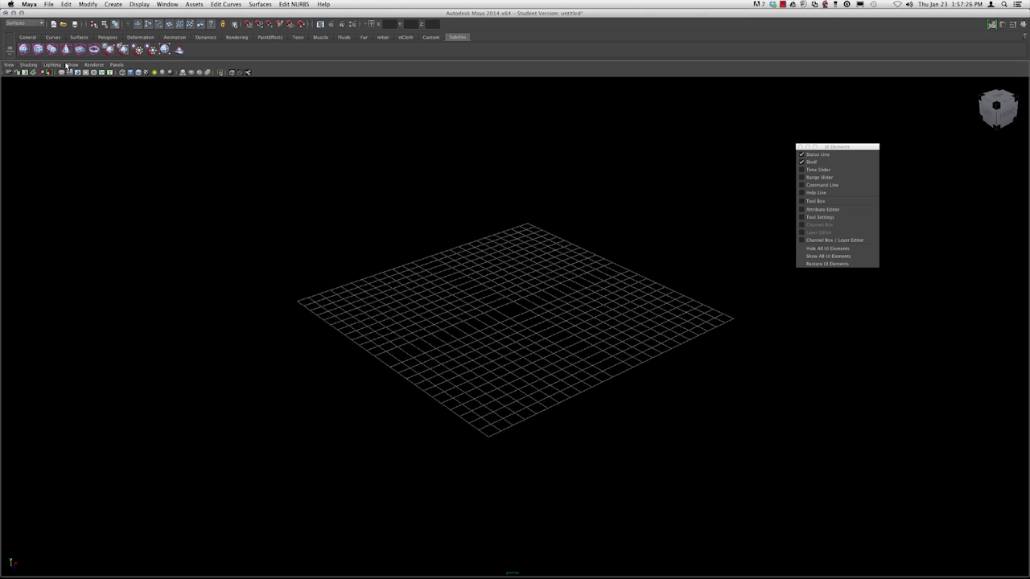
# Step: Set the hotbox controls to show only the Polygons menus, with the common and pane-specific menus turned off
pyautogui.press('space')
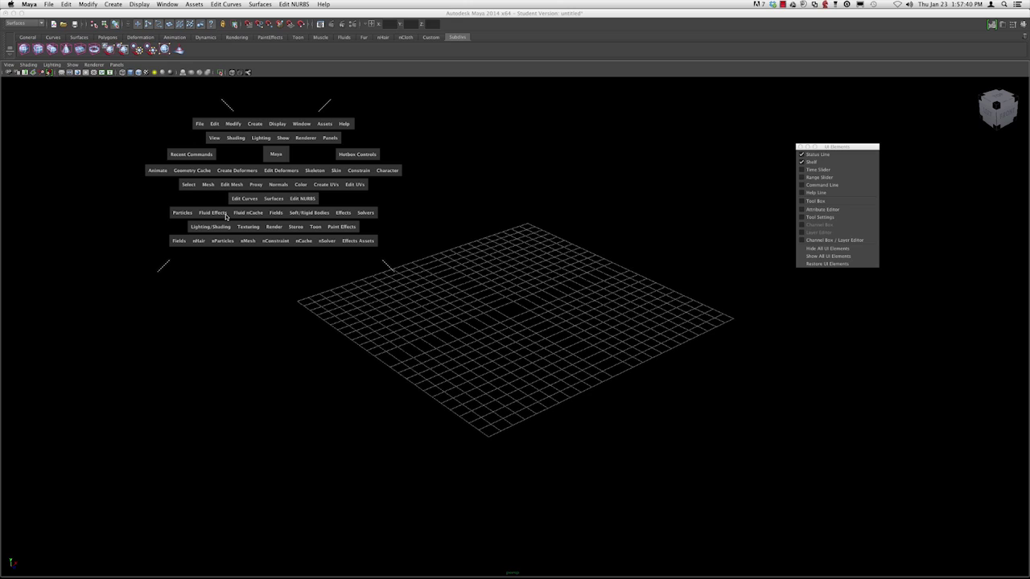
pyautogui.click(358, 155)
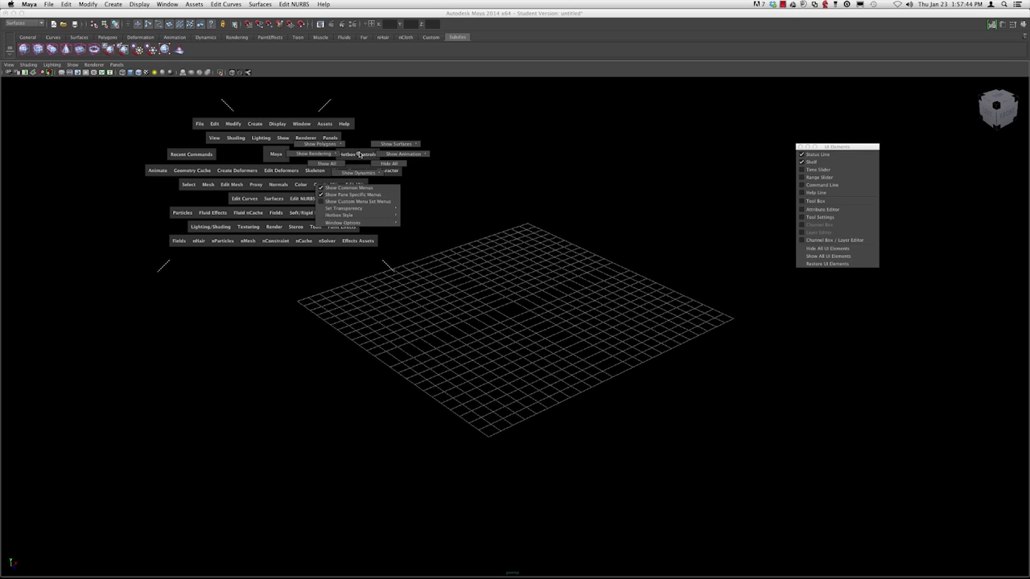
pyautogui.moveTo(358, 155); pyautogui.dragTo(354, 200)
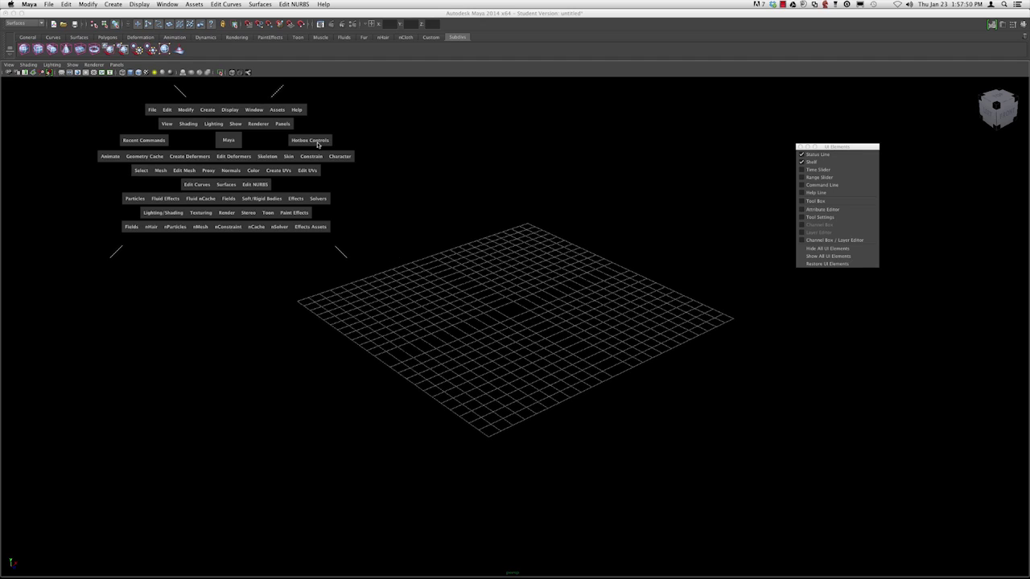
pyautogui.moveTo(311, 141); pyautogui.dragTo(296, 163)
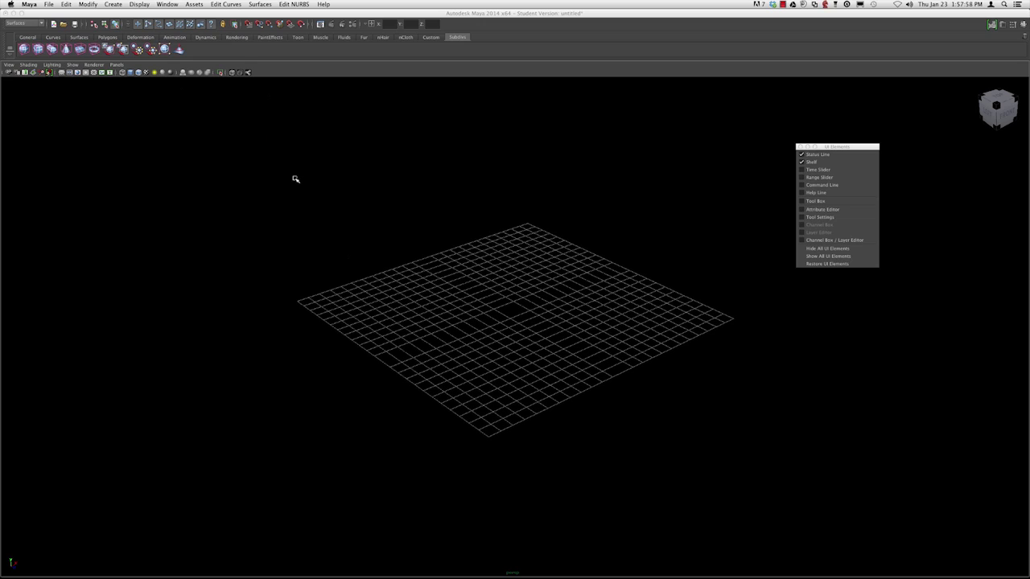
# Step: Add the Dynamics menus to the hotbox alongside the Polygons menus using the hotbox controls
pyautogui.press('space')
pyautogui.press('space')
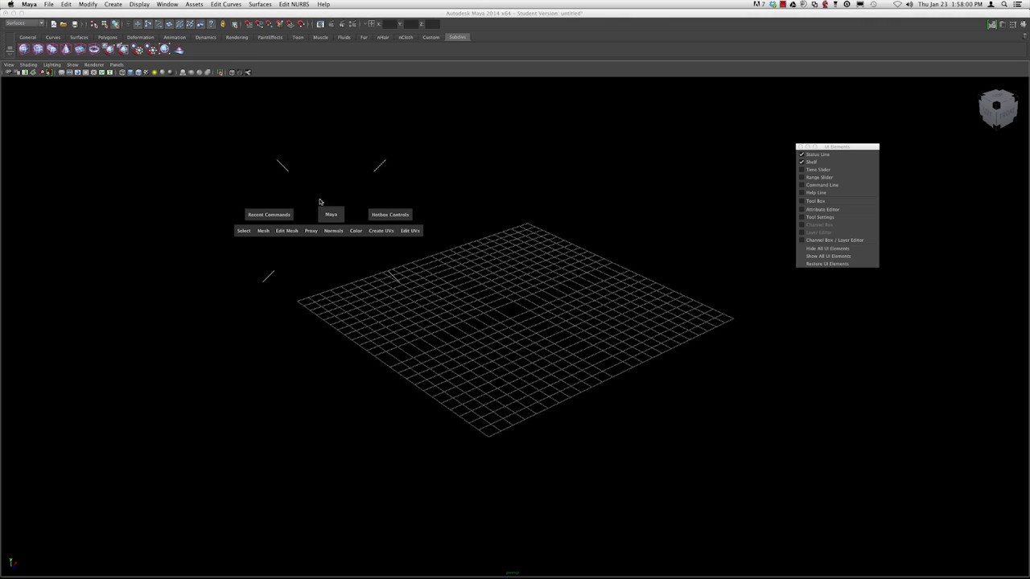
pyautogui.click(389, 215)
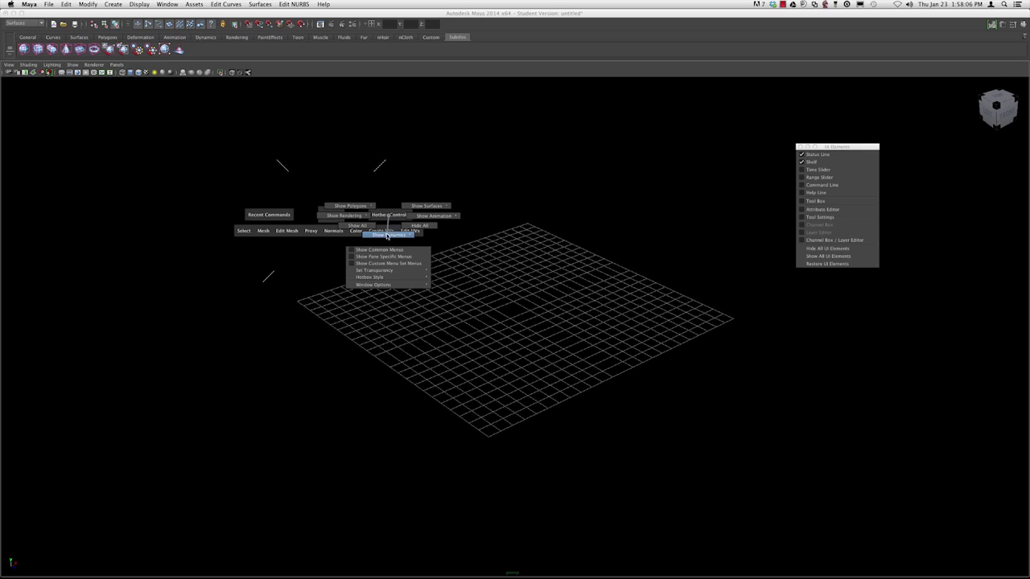
pyautogui.moveTo(386, 235)
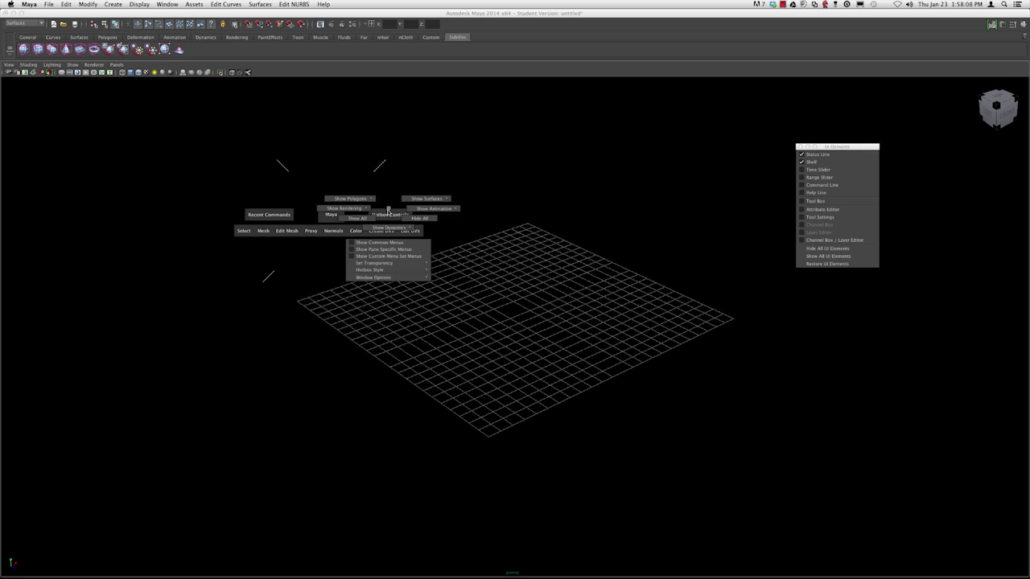
pyautogui.moveTo(388, 211); pyautogui.dragTo(386, 214)
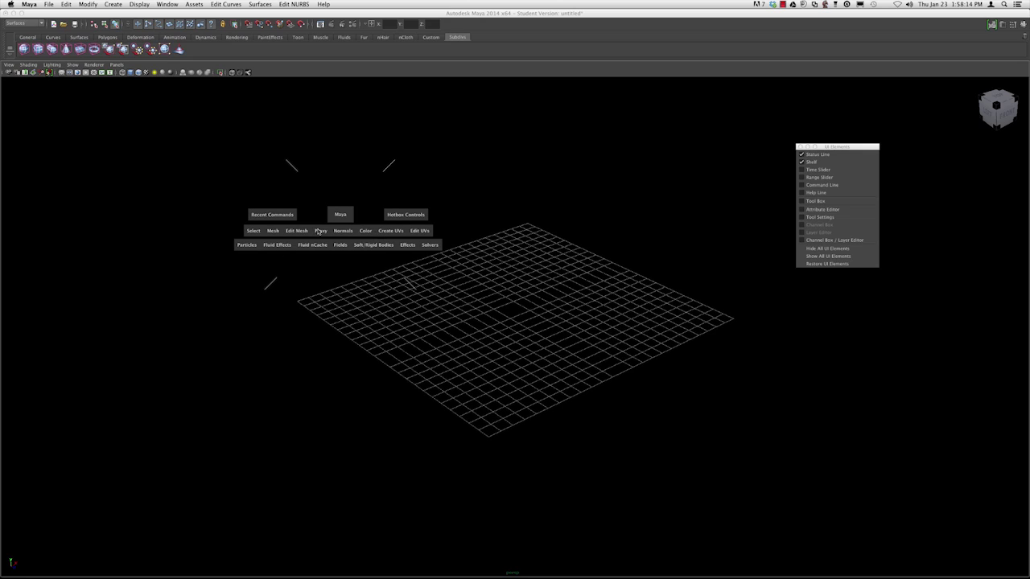
pyautogui.press('space')
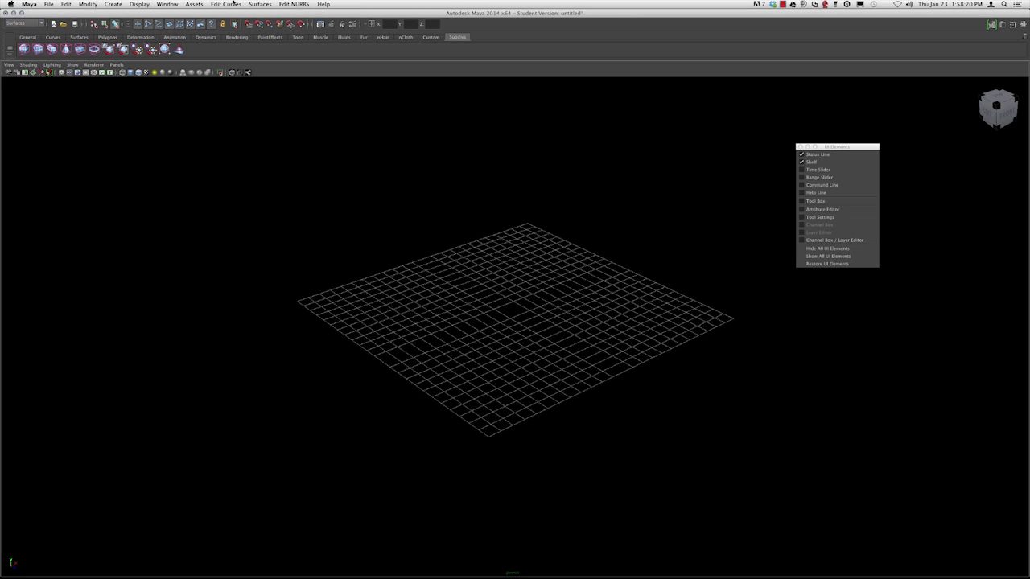
# Step: Set the hotbox controls to Show All so every menu set appears in the hotbox
pyautogui.press('space')
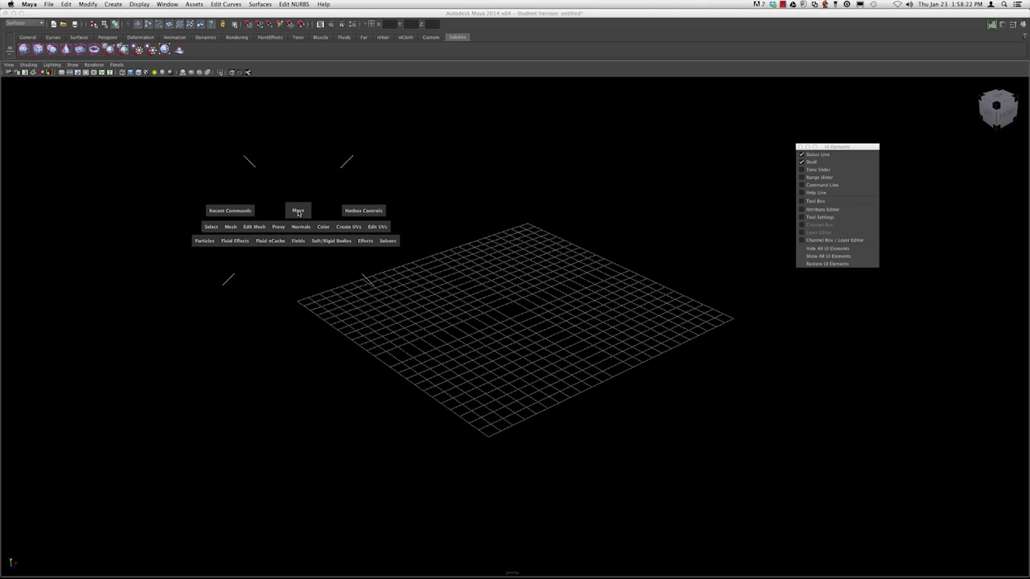
pyautogui.click(371, 211)
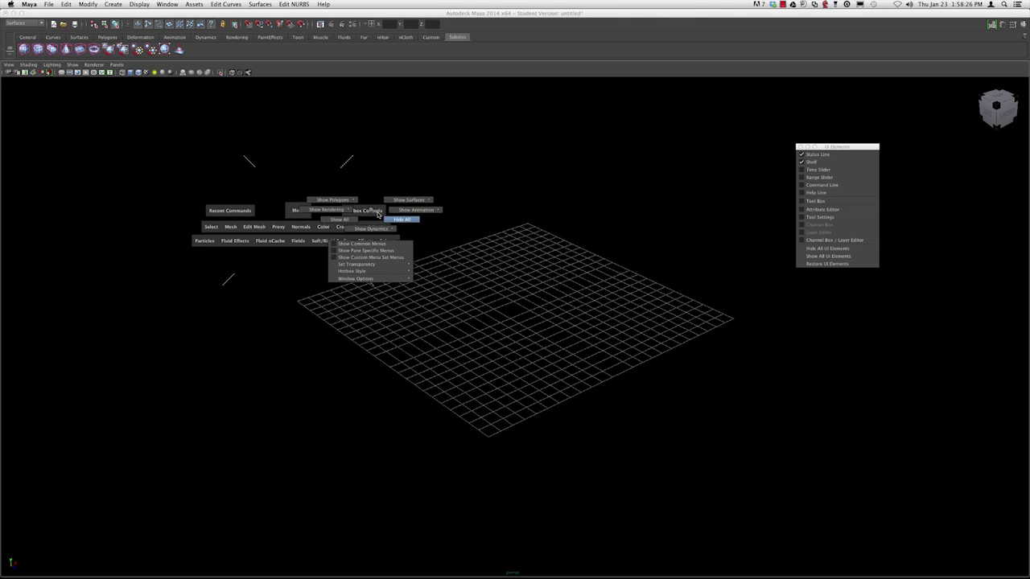
pyautogui.press('space')
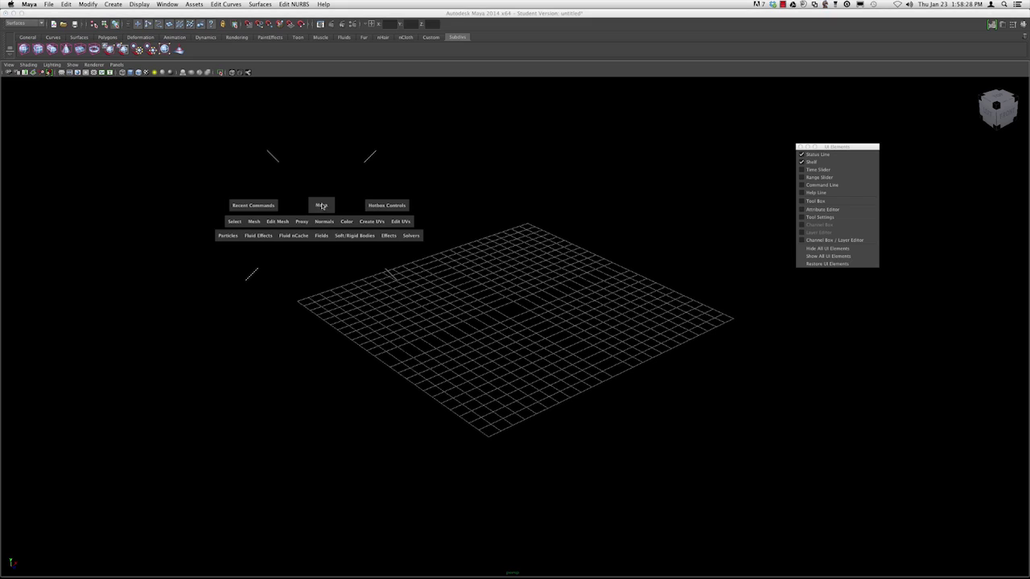
pyautogui.click(387, 206)
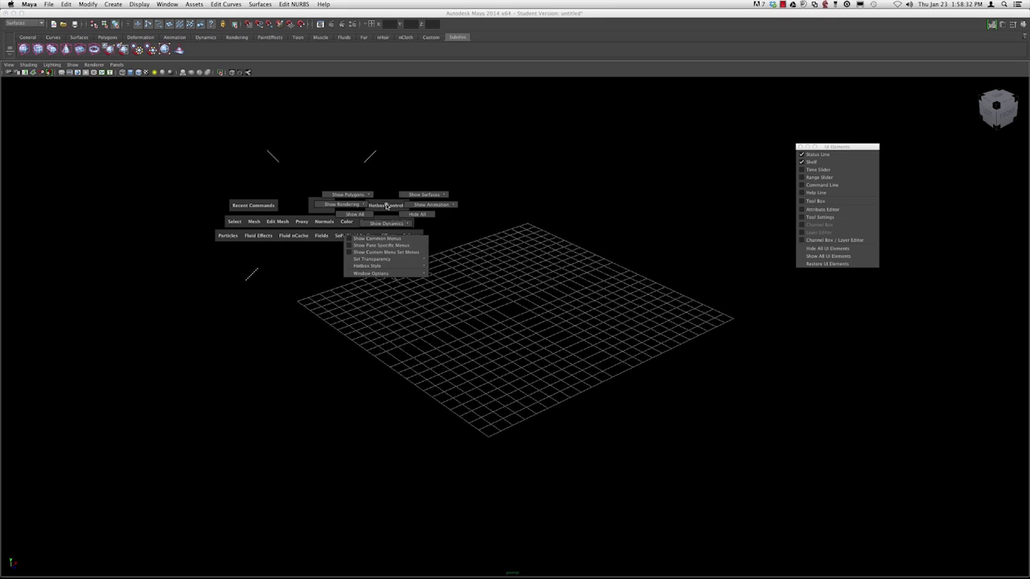
pyautogui.click(361, 214)
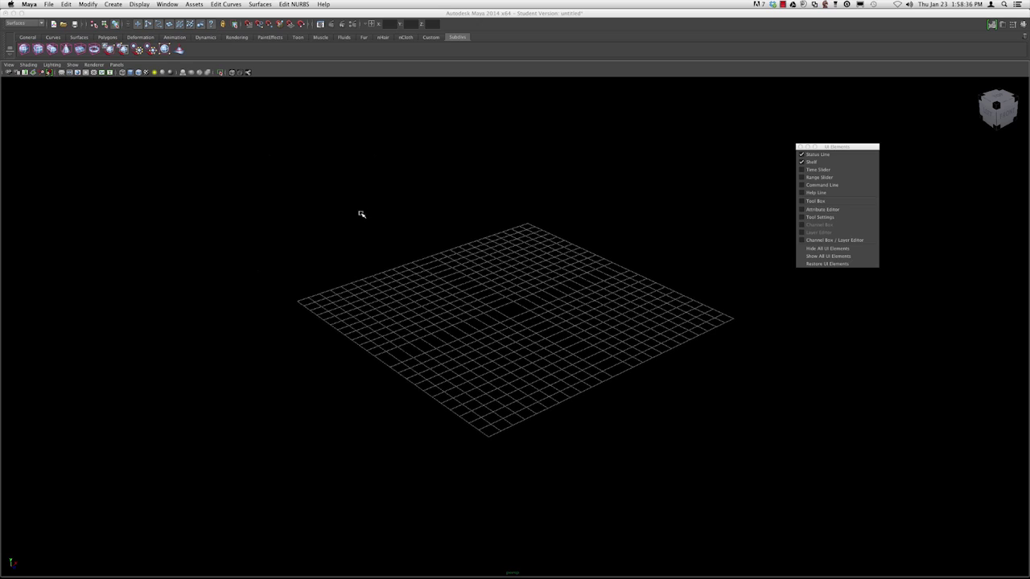
# Step: Display the hotbox at different places and browse the Edit Mesh, Normals and Create UVs menus in its Polygons row
pyautogui.press('space')
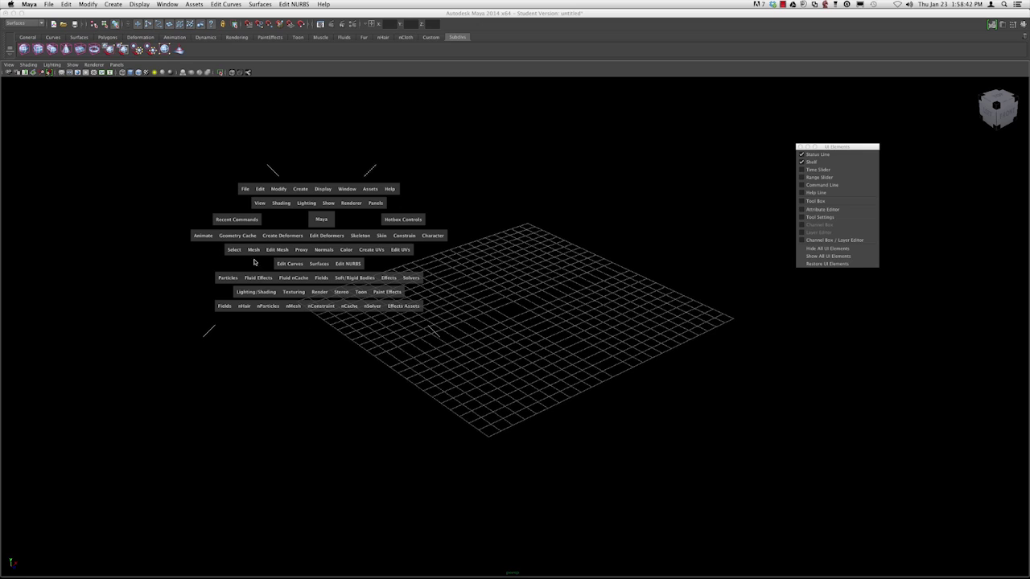
pyautogui.press('space')
pyautogui.press('space')
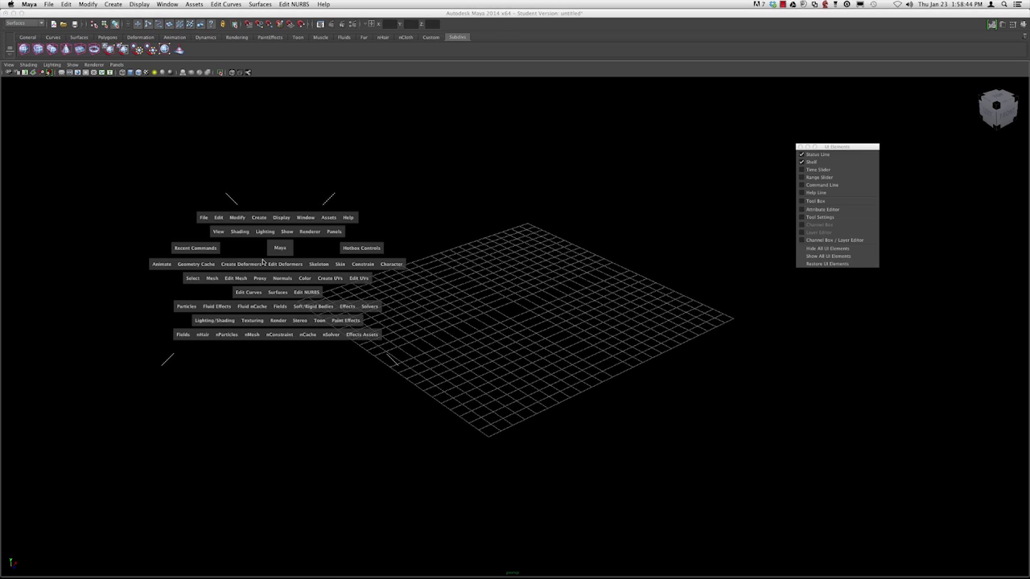
pyautogui.click(239, 279)
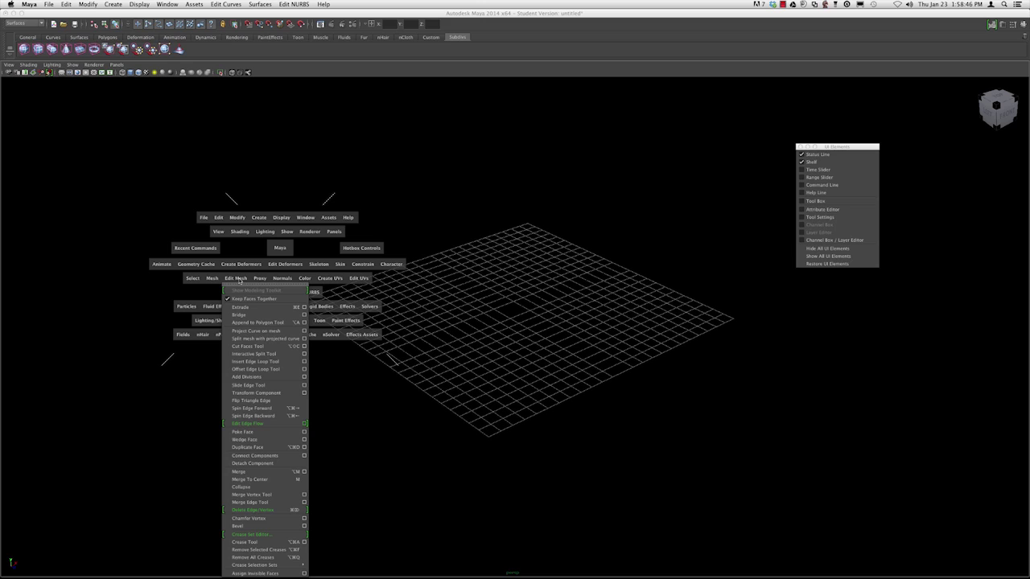
pyautogui.click(283, 279)
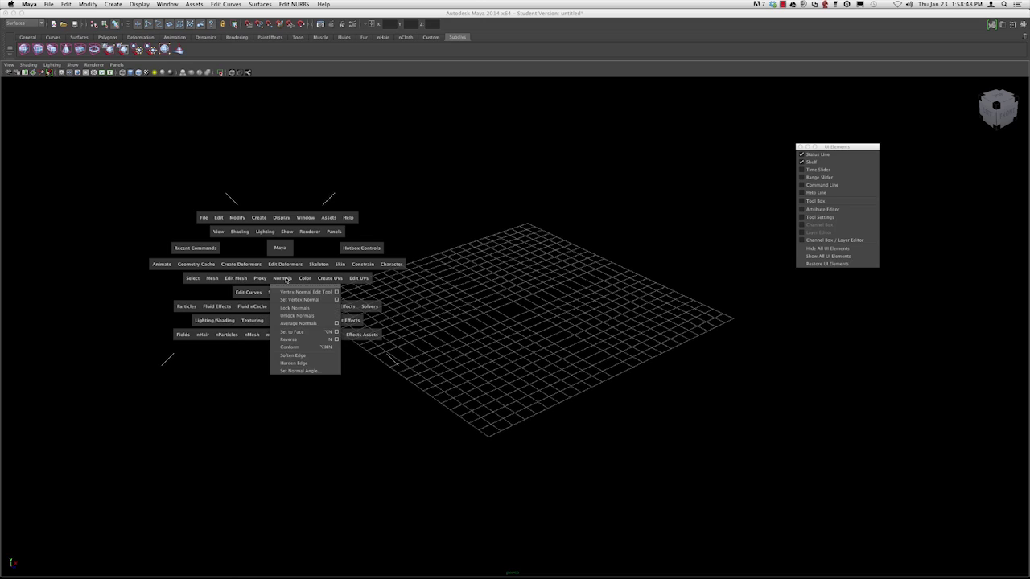
pyautogui.click(326, 279)
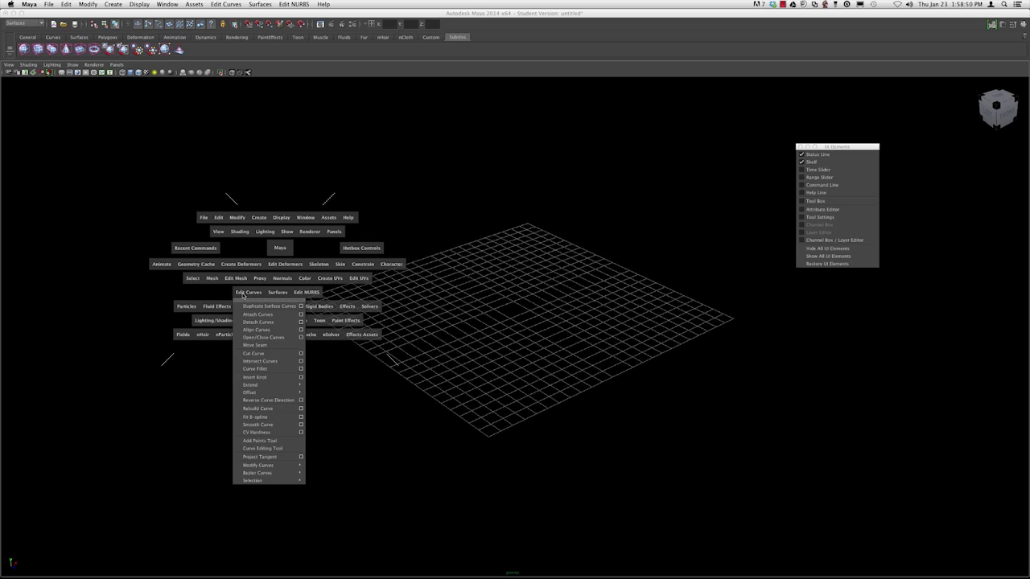
# Step: Tear off the hotbox's Edit Curves menu as a floating window below the UI Elements window, and close it
pyautogui.click(248, 293)
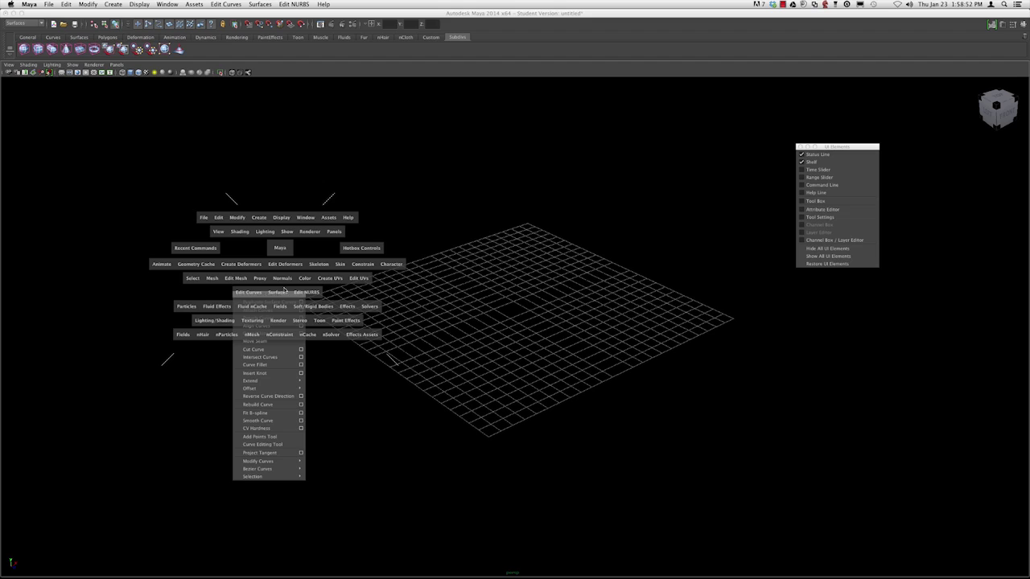
pyautogui.click(278, 296)
pyautogui.moveTo(276, 299); pyautogui.dragTo(871, 300)
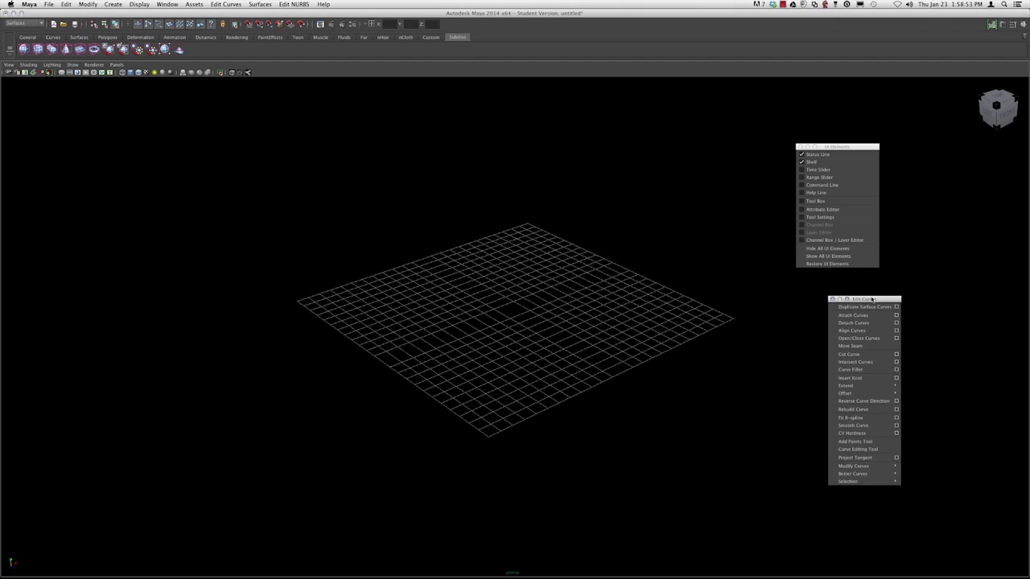
pyautogui.click(832, 299)
# Step: Examine the hotbox's central Maya zone and its east zone marking menu of interface elements without choosing anything
pyautogui.press('space')
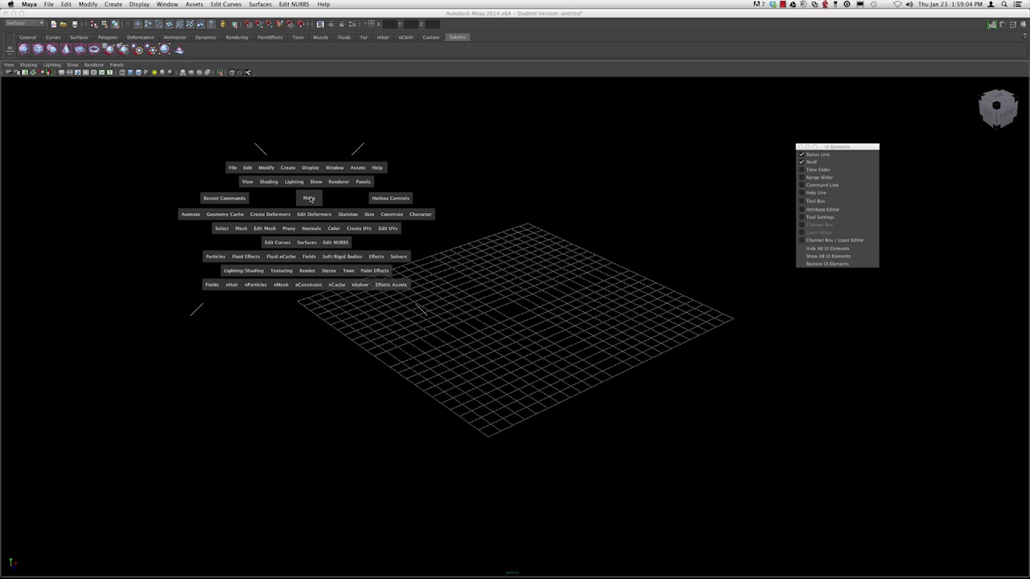
pyautogui.click(311, 199)
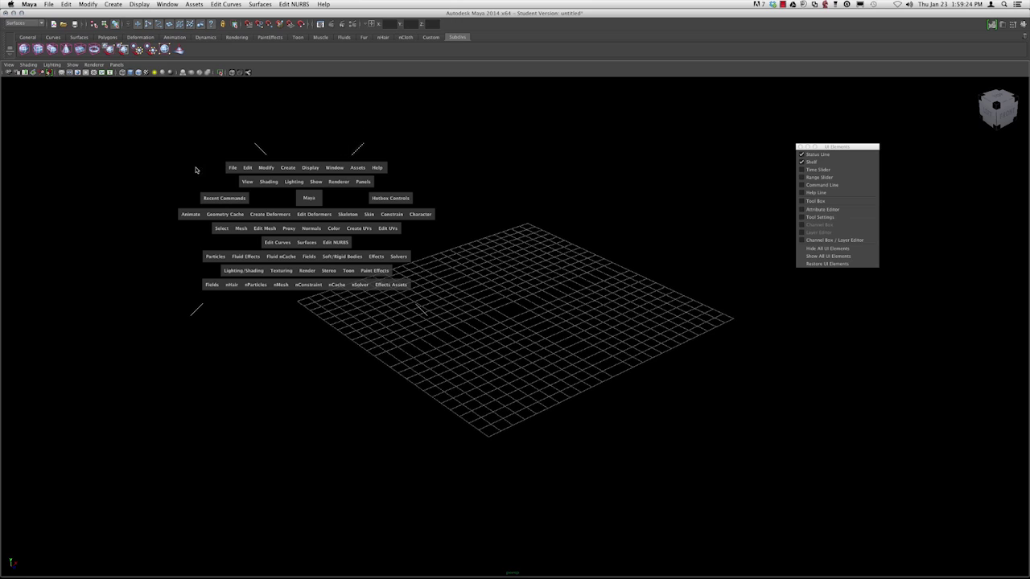
pyautogui.click(397, 145)
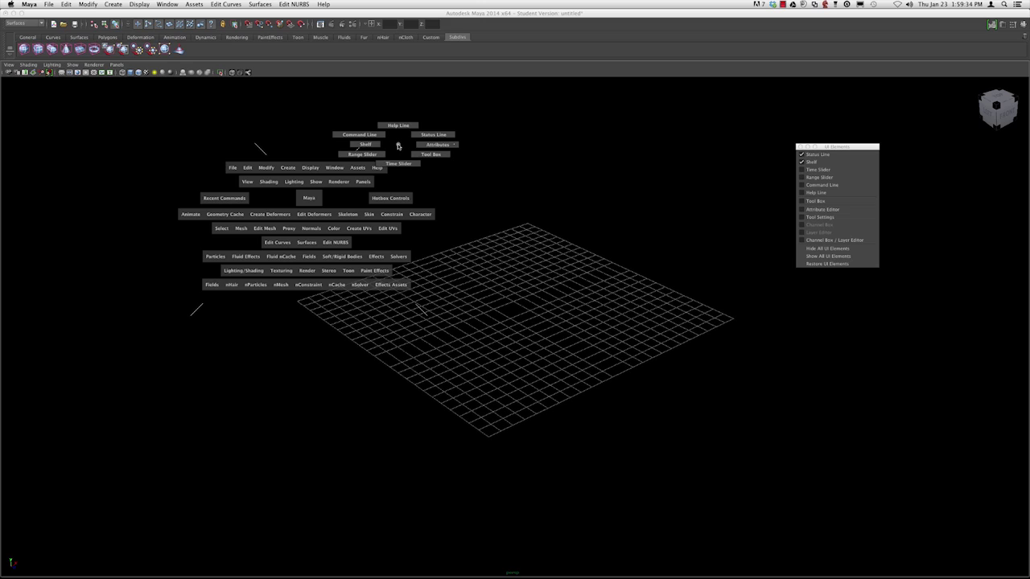
pyautogui.moveTo(397, 148)
pyautogui.mouseDown()
pyautogui.moveTo(421, 147)
pyautogui.moveTo(377, 136)
pyautogui.moveTo(396, 146)
pyautogui.moveTo(394, 133)
pyautogui.moveTo(380, 145)
pyautogui.moveTo(396, 145)
pyautogui.mouseUp()
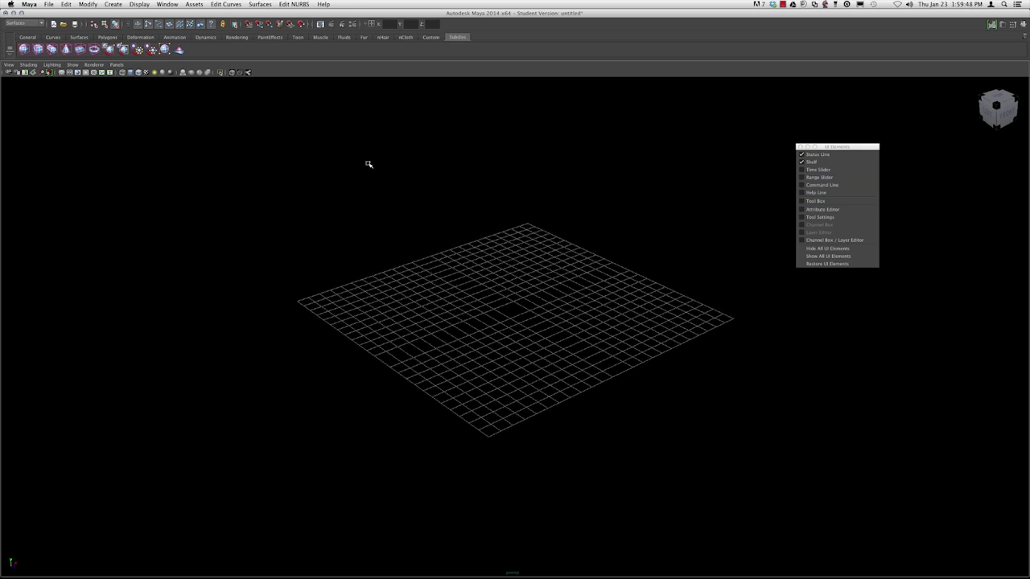
# Step: Display the hotbox again and try its north, west and south marking menu zones
pyautogui.press('space')
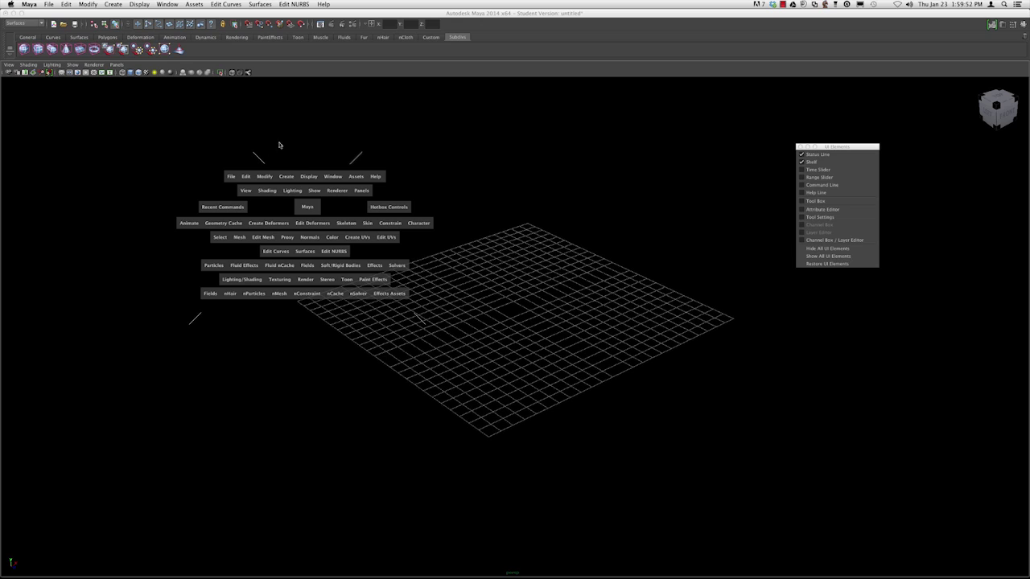
pyautogui.click(312, 147)
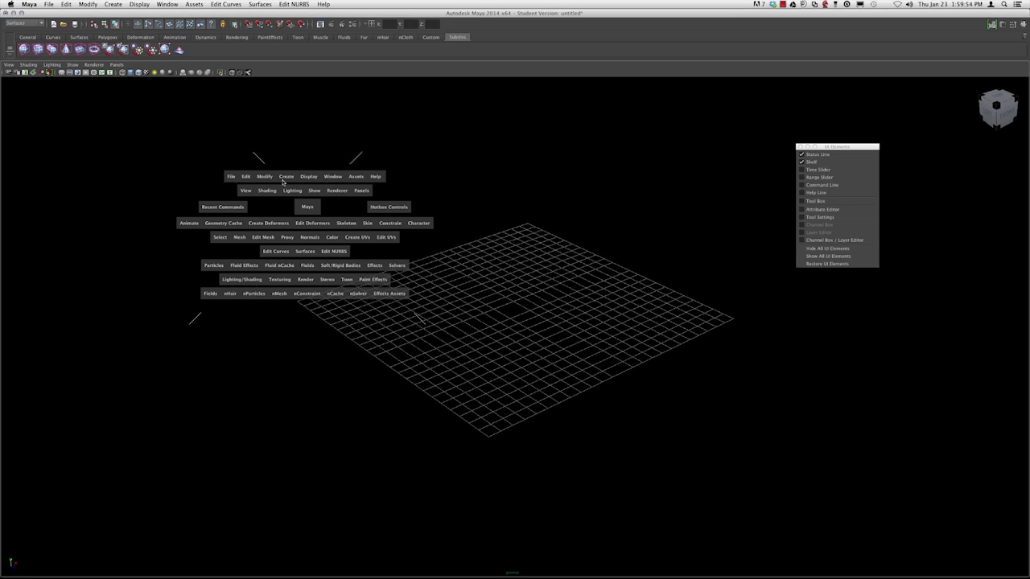
pyautogui.moveTo(184, 169); pyautogui.dragTo(174, 241)
pyautogui.moveTo(308, 322); pyautogui.dragTo(330, 235)
pyautogui.press('space')
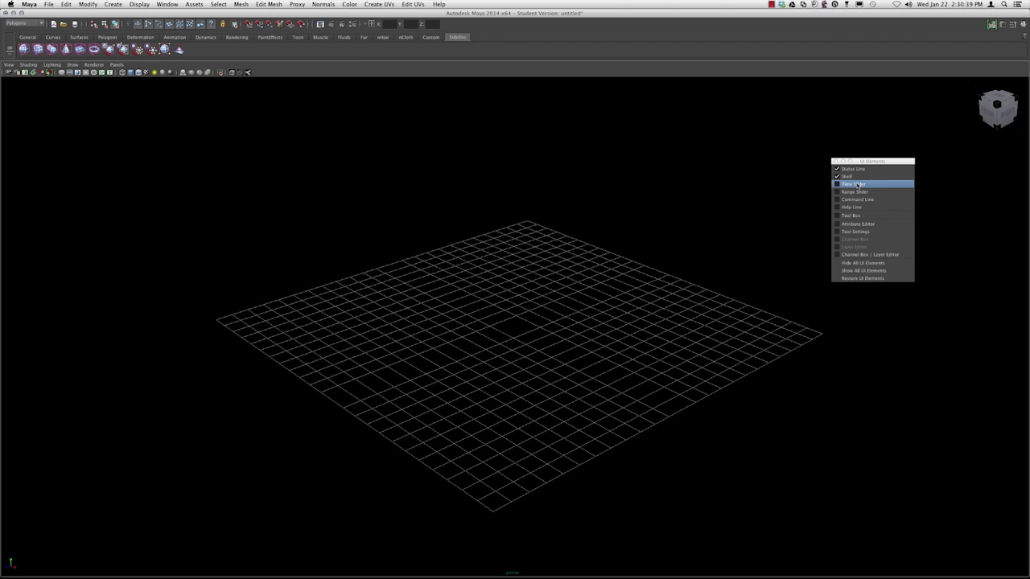
# Step: Show the Time Slider and Range Slider, and scrub the timeline to frame 8
pyautogui.click(854, 185)
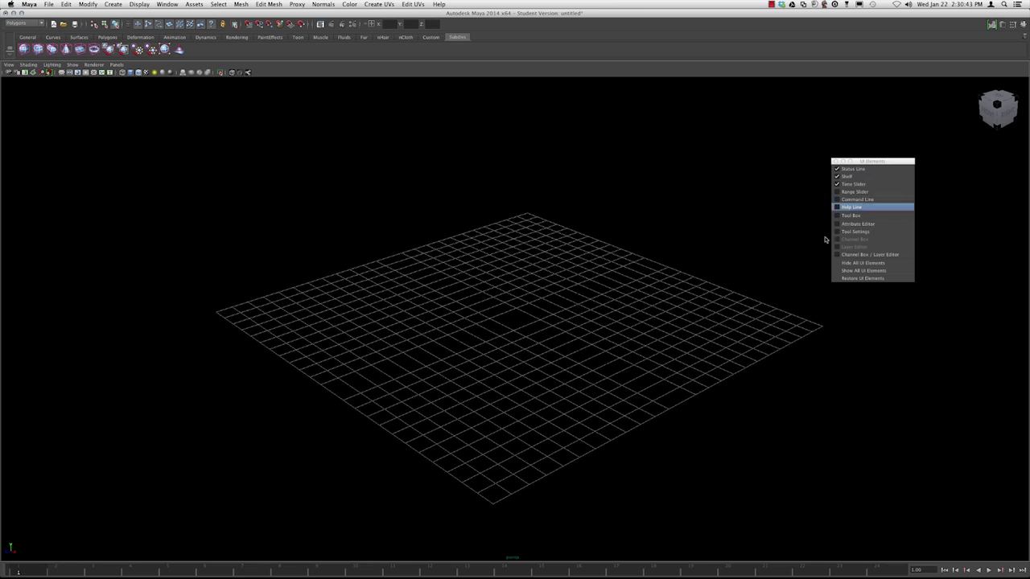
pyautogui.click(854, 192)
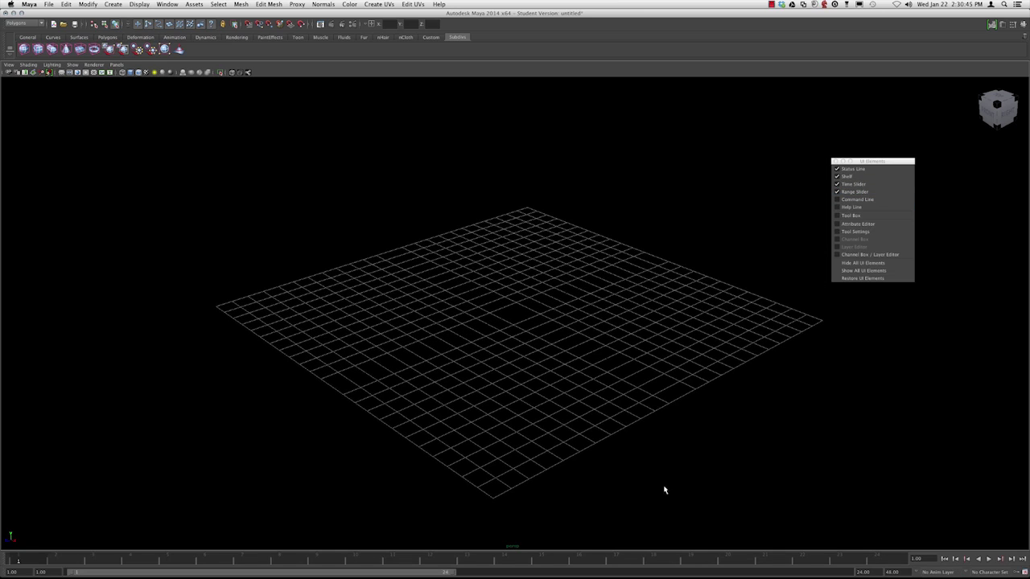
pyautogui.moveTo(50, 560)
pyautogui.mouseDown()
pyautogui.moveTo(803, 560)
pyautogui.moveTo(24, 555)
pyautogui.moveTo(144, 564)
pyautogui.moveTo(864, 556)
pyautogui.moveTo(266, 554)
pyautogui.moveTo(285, 561)
pyautogui.moveTo(74, 565)
pyautogui.moveTo(280, 563)
pyautogui.mouseUp()
# Step: Set the playback end time to 100 and the animation end time to 200, and try out the range bar
pyautogui.doubleClick(863, 572)
pyautogui.write('100')
pyautogui.press('Return')
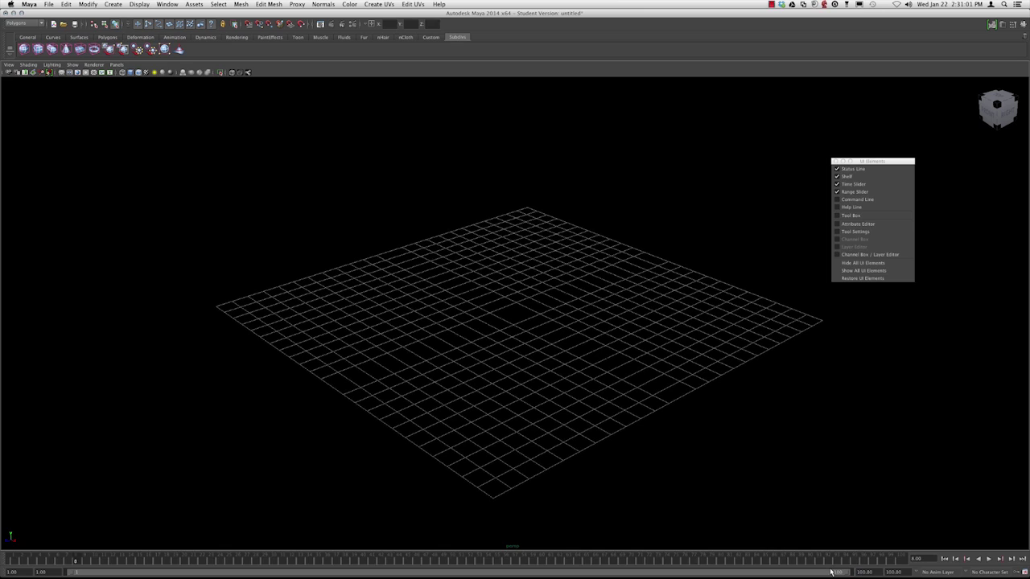
pyautogui.doubleClick(893, 572)
pyautogui.write('200')
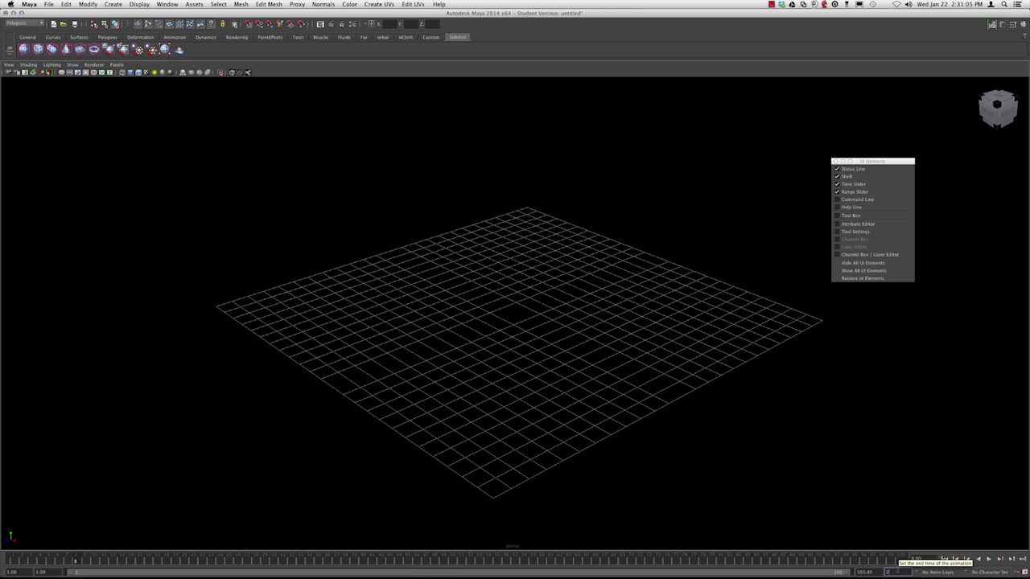
pyautogui.press('Return')
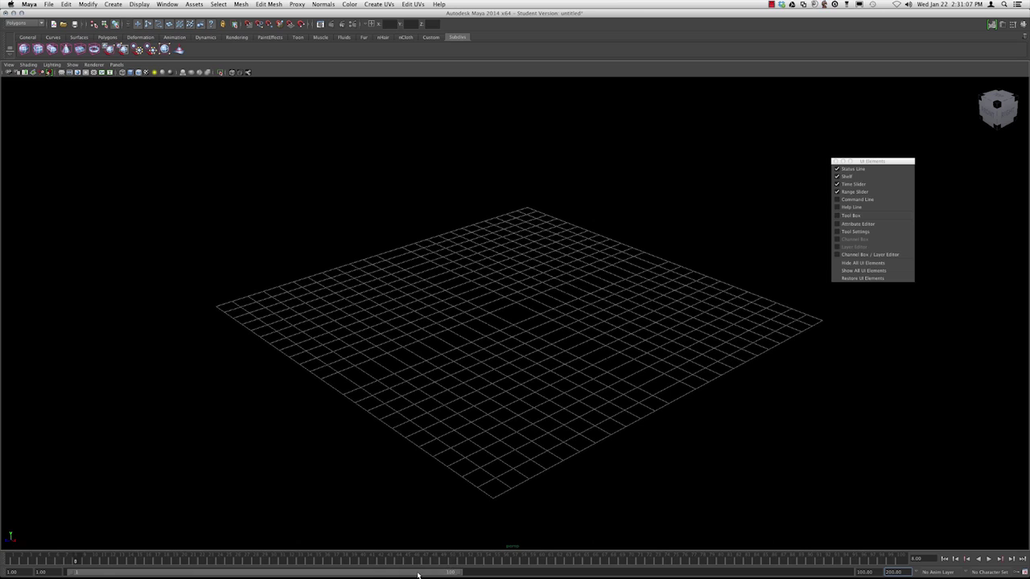
pyautogui.moveTo(406, 575)
pyautogui.mouseDown()
pyautogui.moveTo(641, 577)
pyautogui.moveTo(394, 577)
pyautogui.mouseUp()
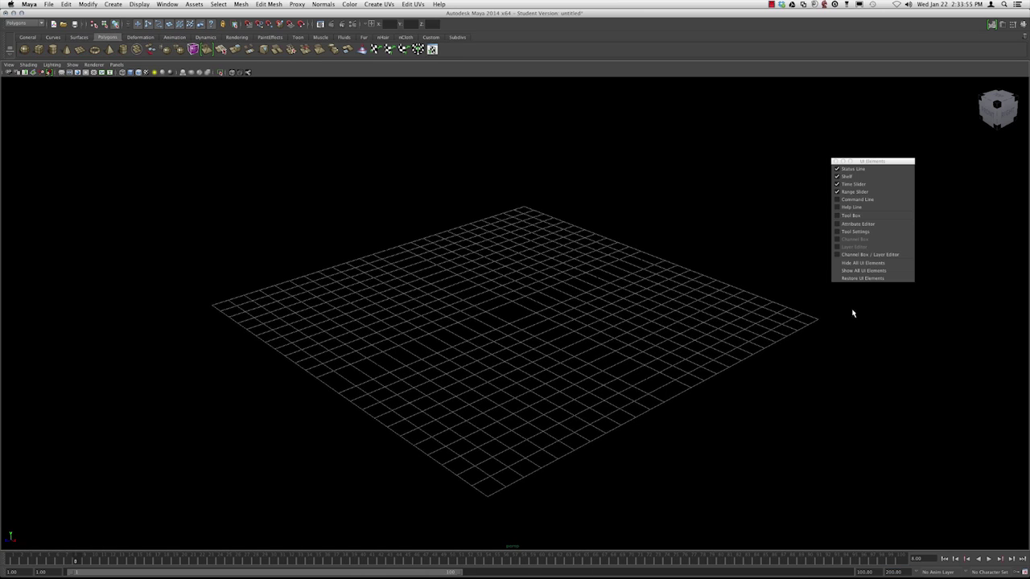
# Step: Show the Command Line, Help Line and Tool Box using the UI Elements window
pyautogui.click(852, 200)
pyautogui.click(848, 208)
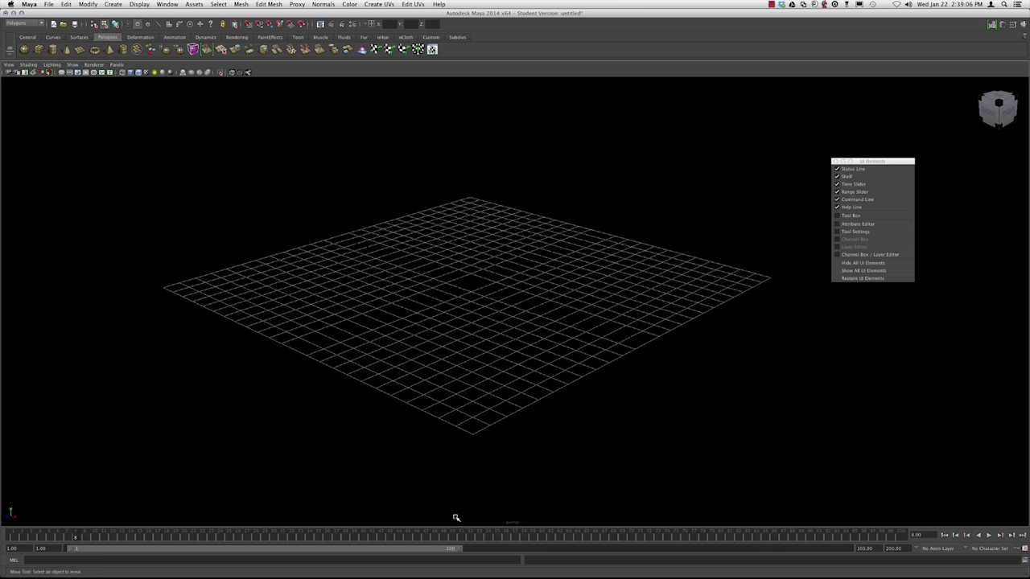
pyautogui.click(876, 216)
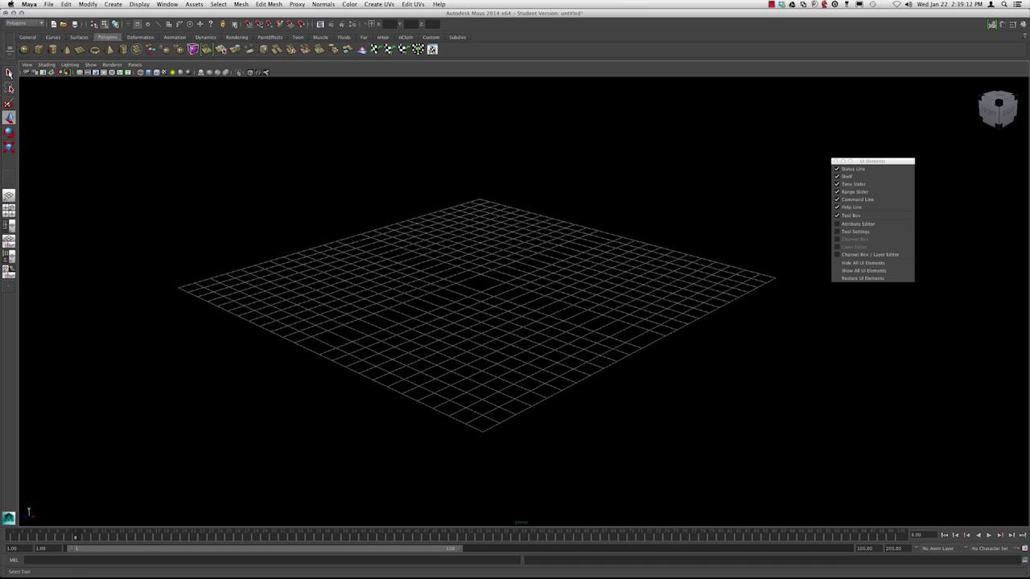
# Step: Try the Tool Box tools in turn: Select, Move, Rotate, Scale, Lasso and Paint Selection
pyautogui.click(9, 74)
pyautogui.click(7, 118)
pyautogui.click(9, 134)
pyautogui.click(5, 149)
pyautogui.click(10, 87)
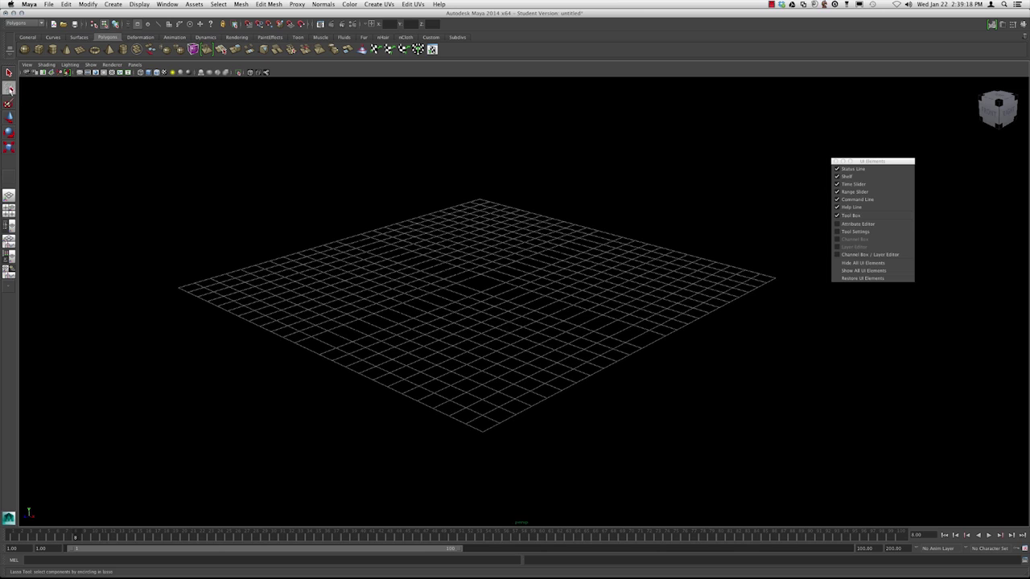
pyautogui.click(9, 103)
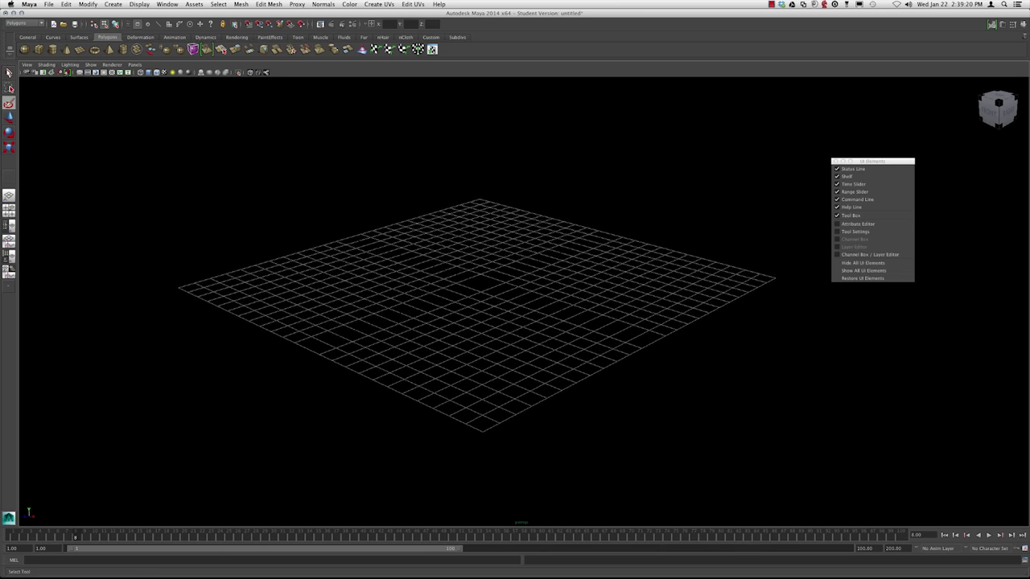
# Step: Open the Tool Settings for the Select tool and examine the settings of the Move, Rotate and Scale tools, ending on Move
pyautogui.click(9, 73)
pyautogui.doubleClick(8, 73)
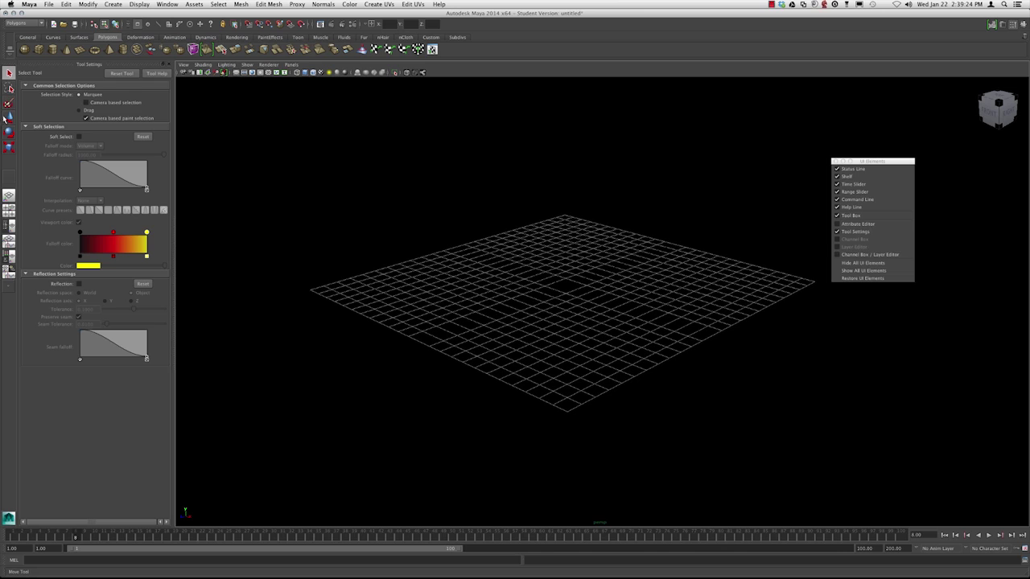
pyautogui.click(8, 117)
pyautogui.click(9, 72)
pyautogui.click(8, 115)
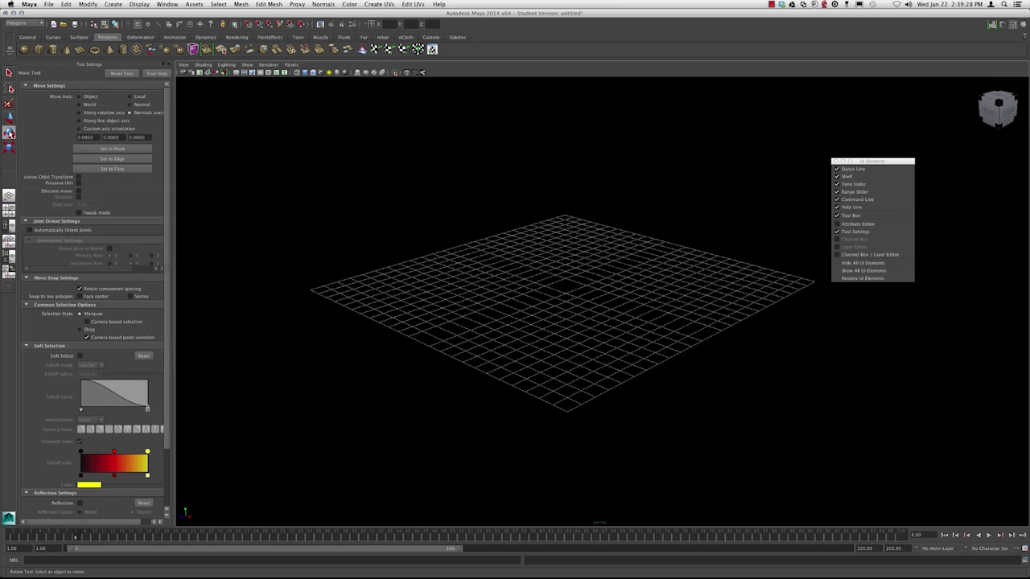
pyautogui.click(8, 132)
pyautogui.click(9, 147)
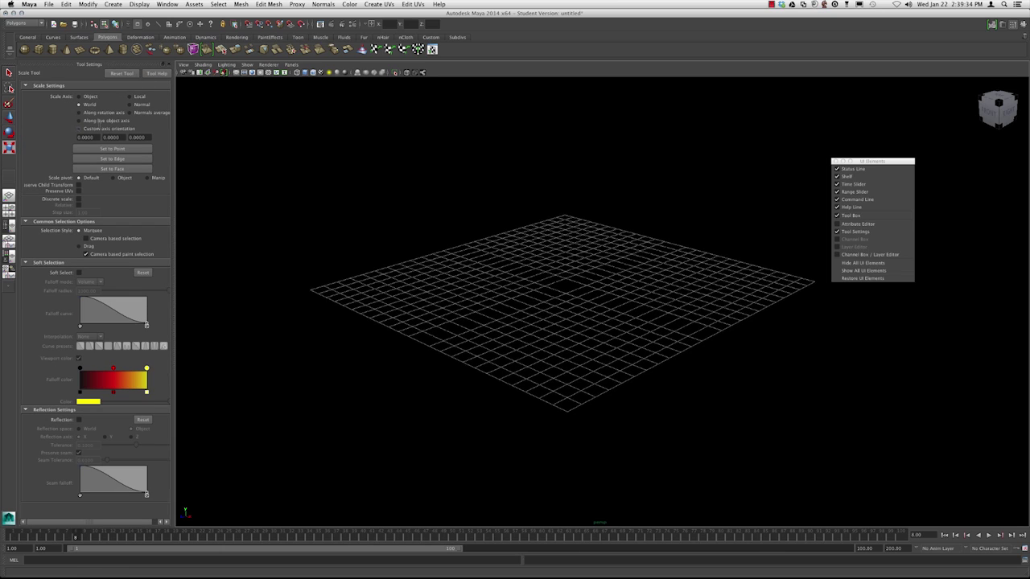
pyautogui.click(8, 118)
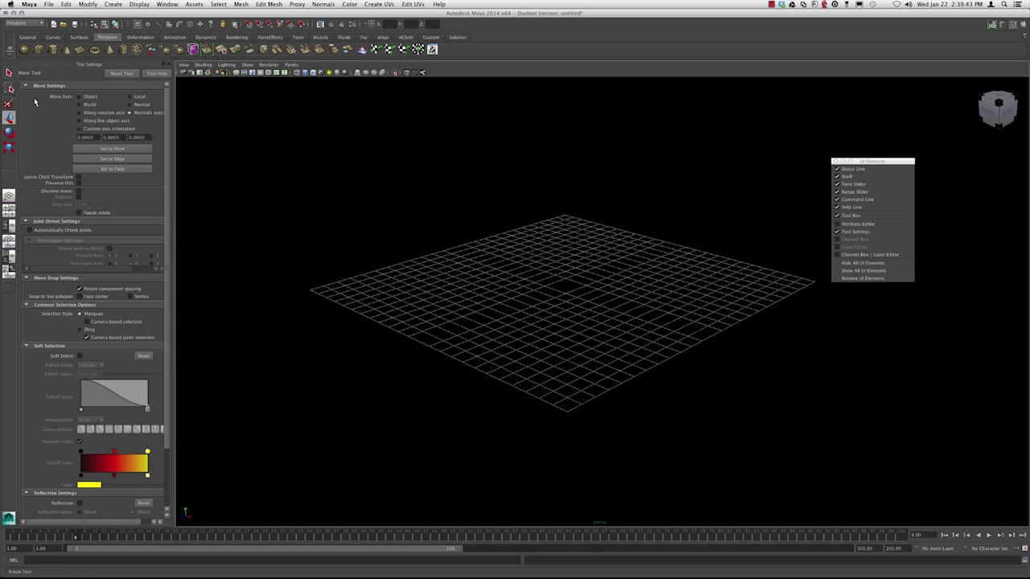
# Step: Hide the Tool Settings and show the Attribute Editor
pyautogui.click(169, 66)
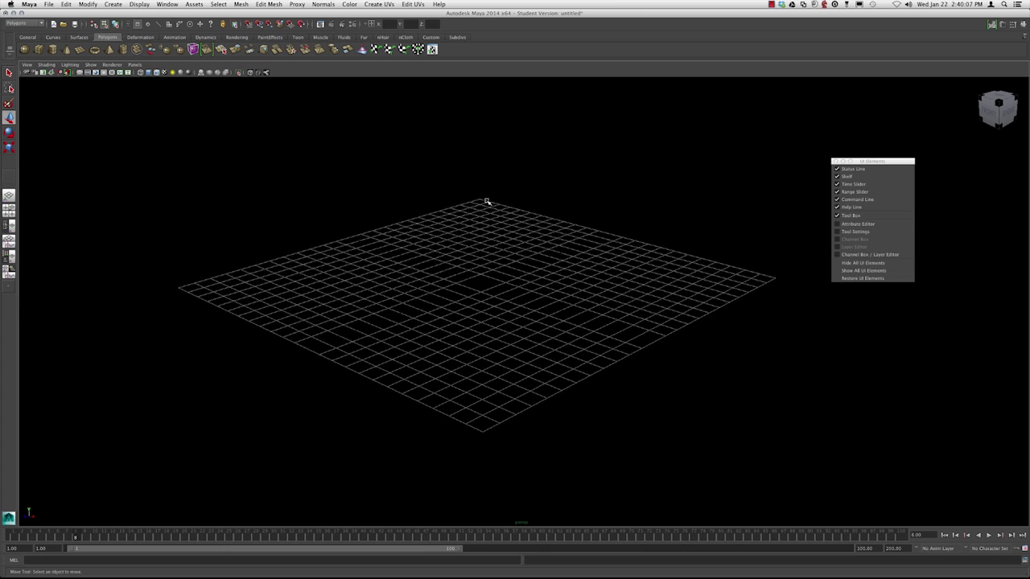
pyautogui.click(862, 225)
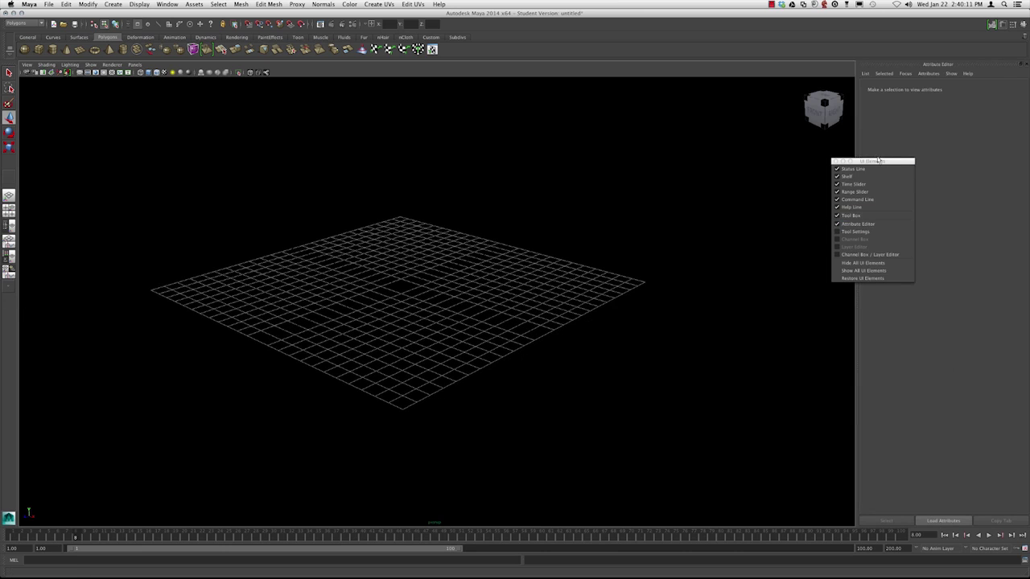
# Step: Create a polygon cube and move the UI Elements window clear of it
pyautogui.moveTo(880, 162); pyautogui.dragTo(789, 150)
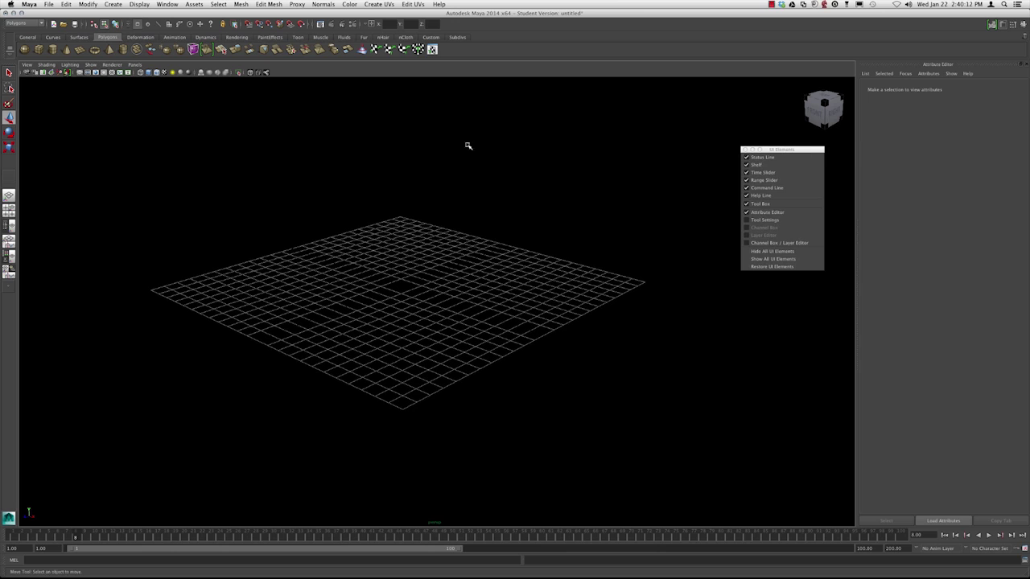
pyautogui.click(112, 4)
pyautogui.moveTo(161, 25)
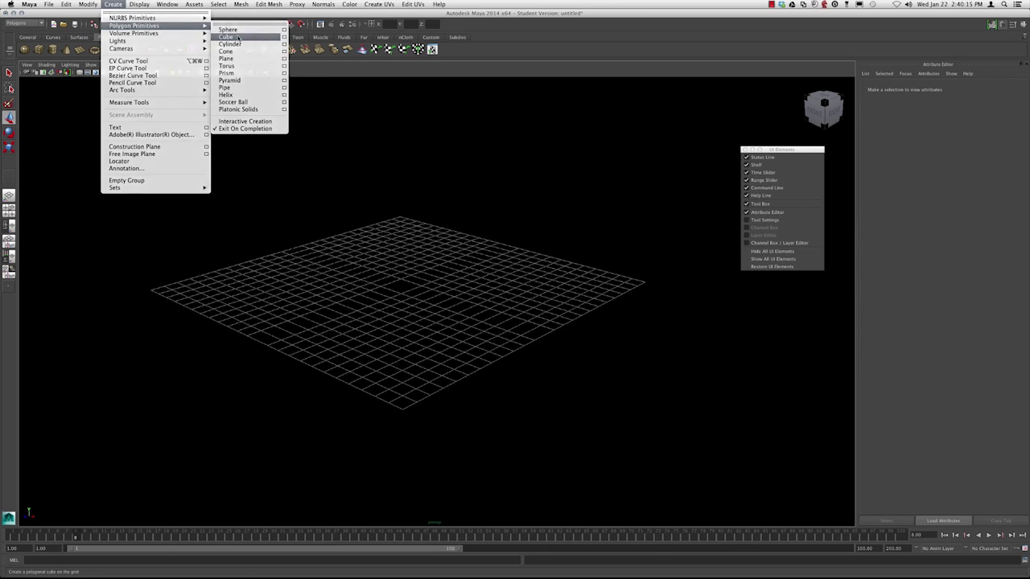
pyautogui.click(225, 36)
pyautogui.keyDown('alt'); pyautogui.moveTo(526, 233); pyautogui.dragTo(570, 217); pyautogui.keyUp('alt')
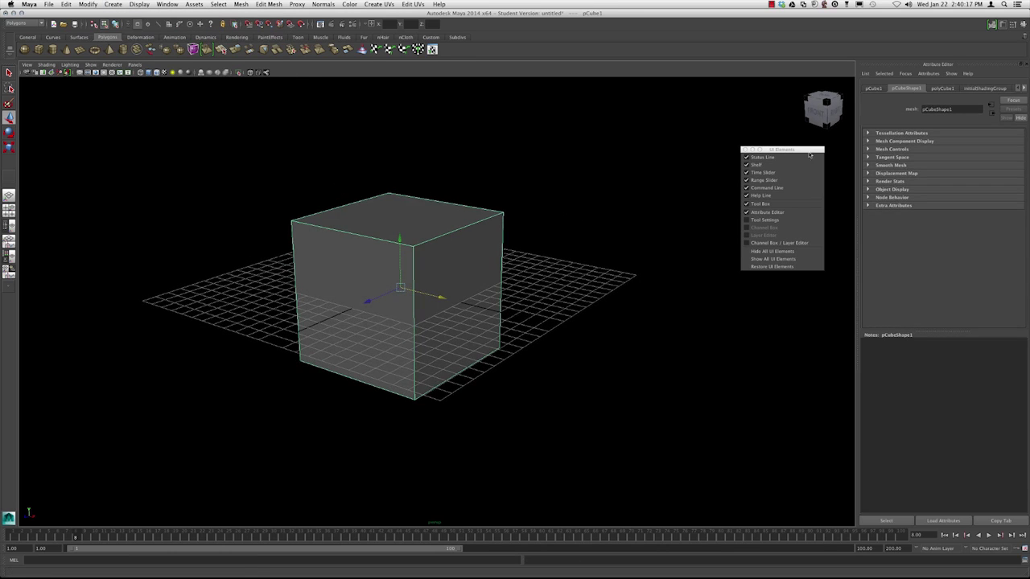
pyautogui.moveTo(800, 150); pyautogui.dragTo(765, 87)
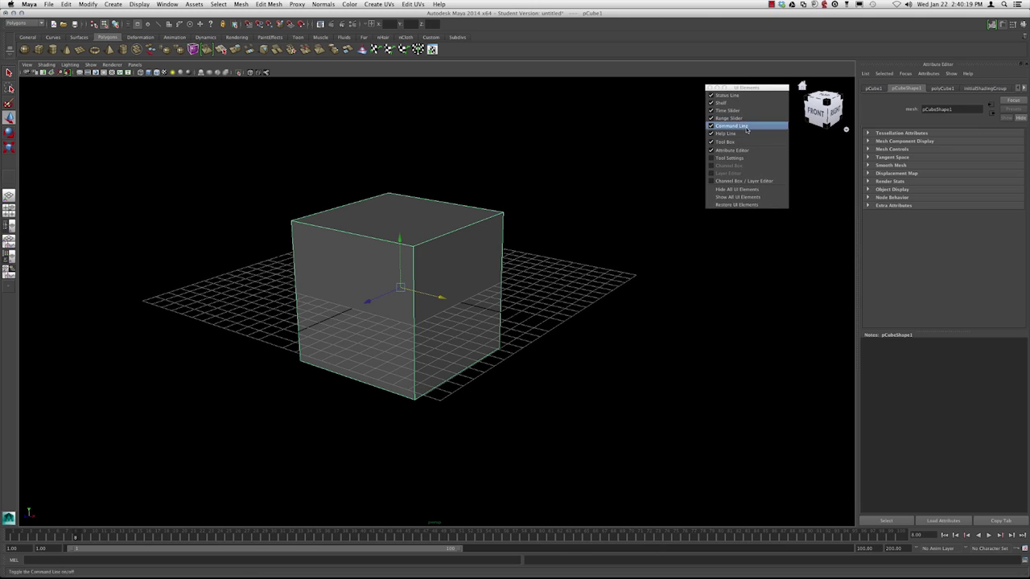
pyautogui.keyDown('alt'); pyautogui.moveTo(563, 164); pyautogui.dragTo(552, 166); pyautogui.keyUp('alt')
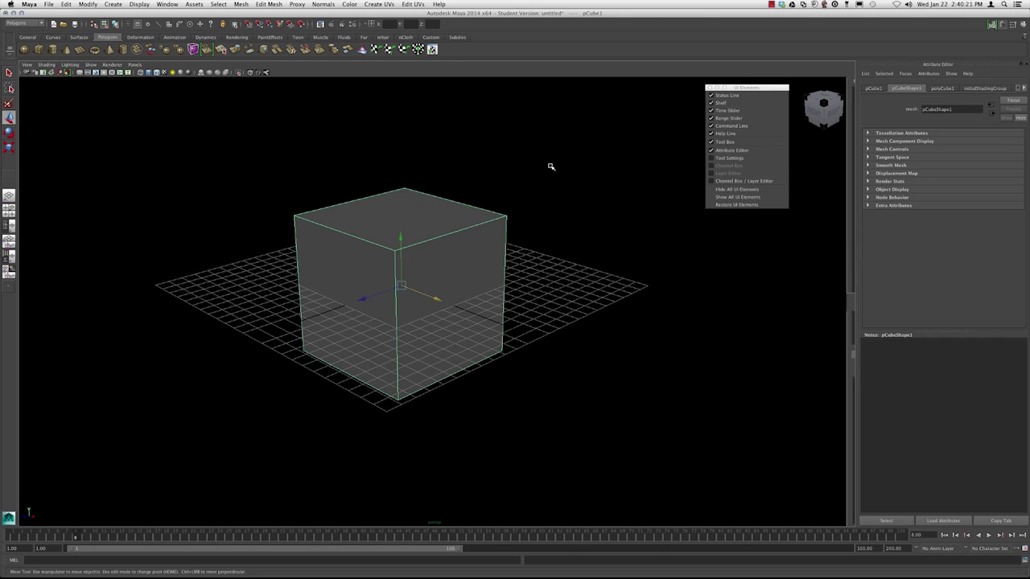
# Step: Toggle back and forth between the Attribute Editor and the Channel Box / Layer Editor, ending on the Attribute Editor
pyautogui.hotkey('ctrl', 'a')
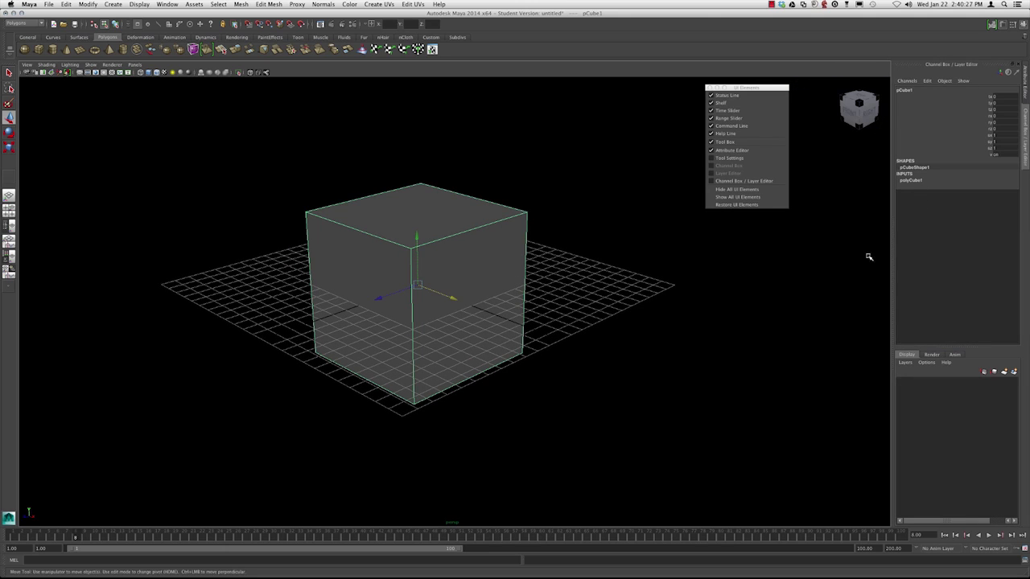
pyautogui.hotkey('ctrl', 'a')
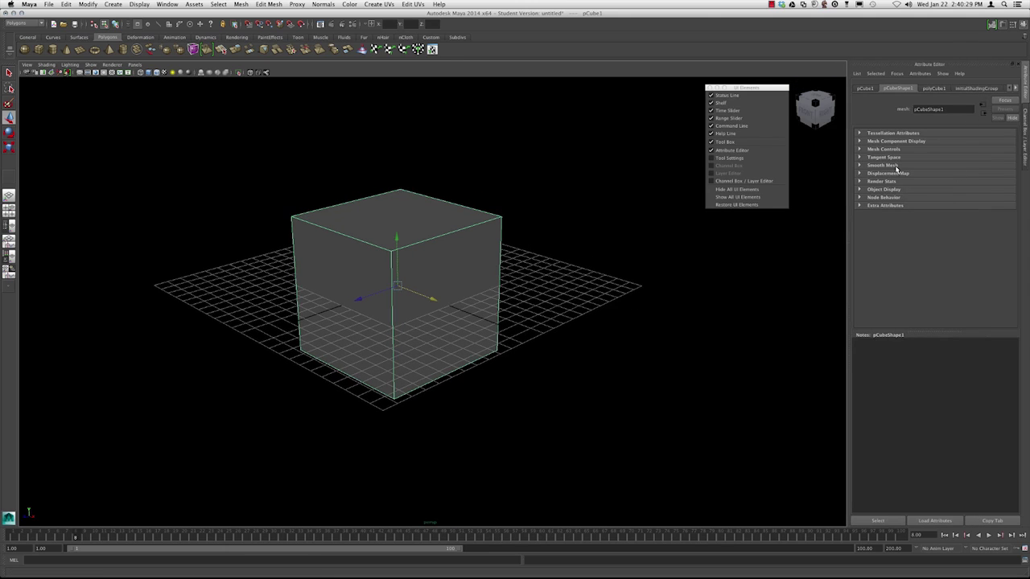
pyautogui.hotkey('ctrl', 'a')
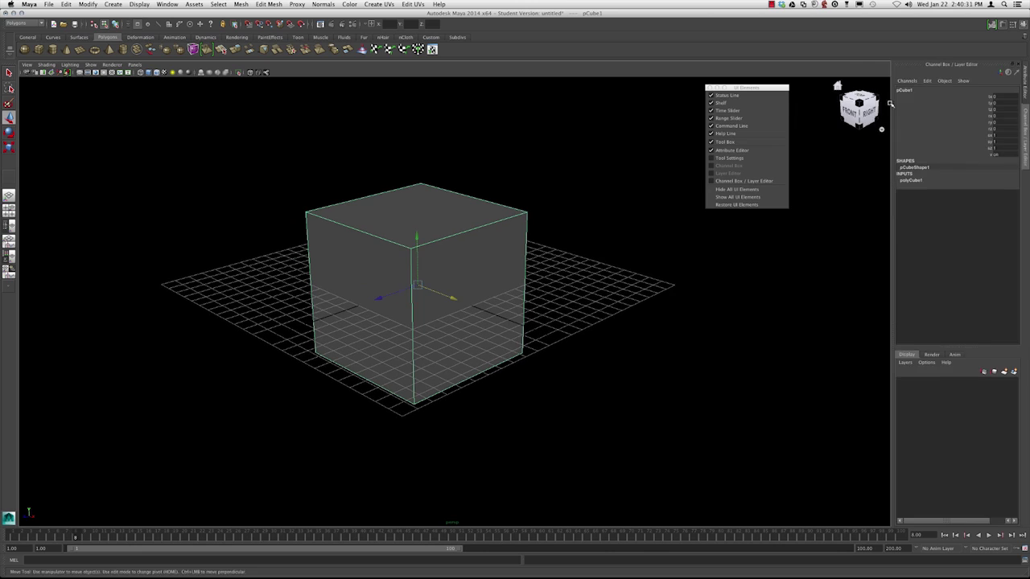
pyautogui.hotkey('ctrl', 'a')
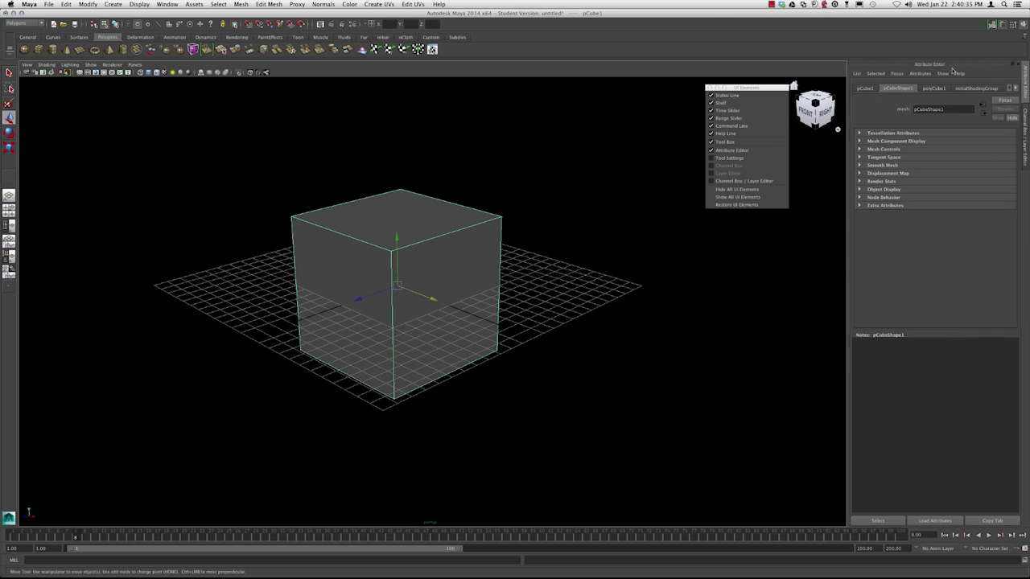
# Step: Undock the Attribute Editor as a floating window, close and reopen it, and dock it back at the side
pyautogui.moveTo(953, 70); pyautogui.dragTo(562, 93)
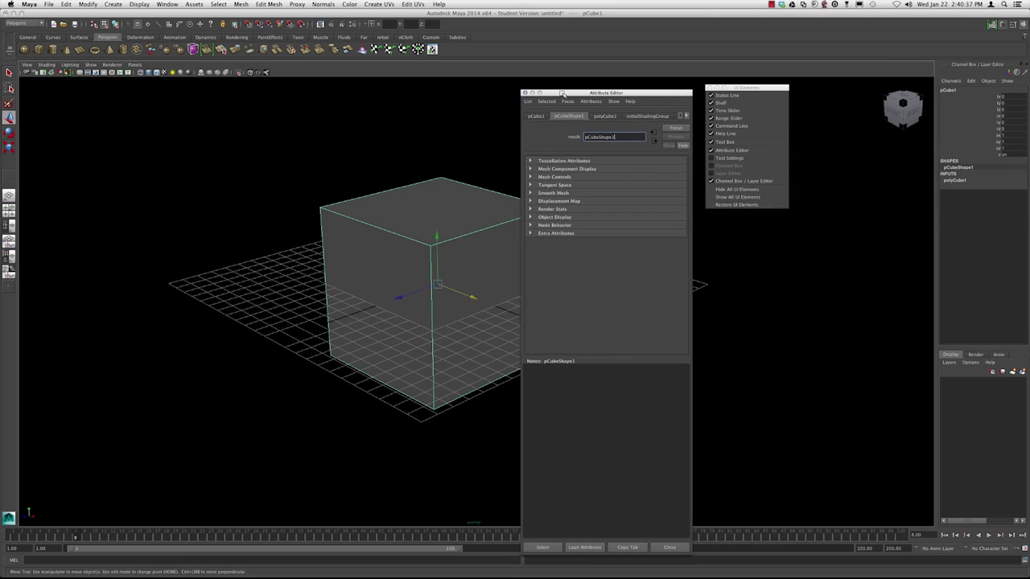
pyautogui.click(524, 93)
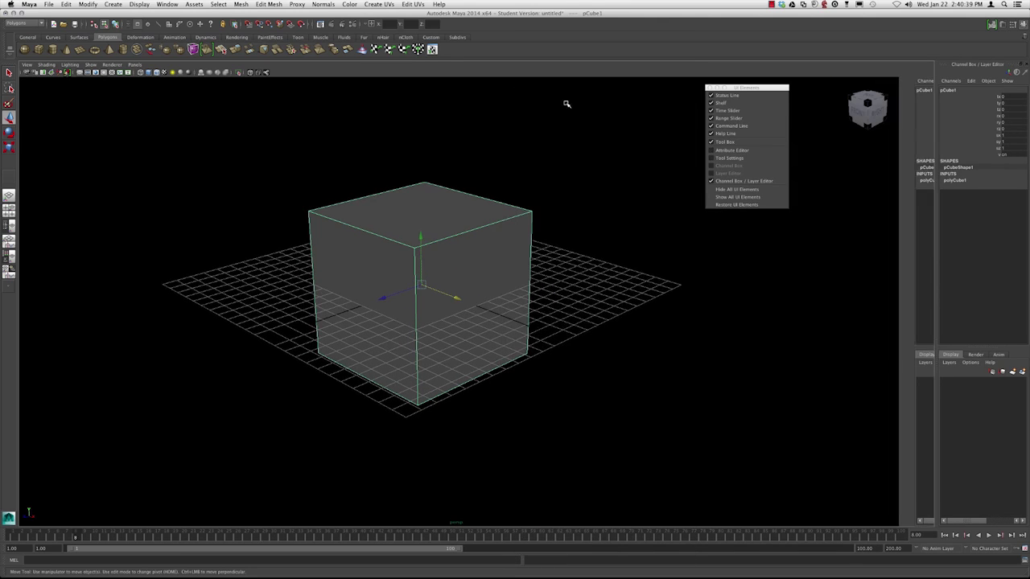
pyautogui.hotkey('ctrl', 'a')
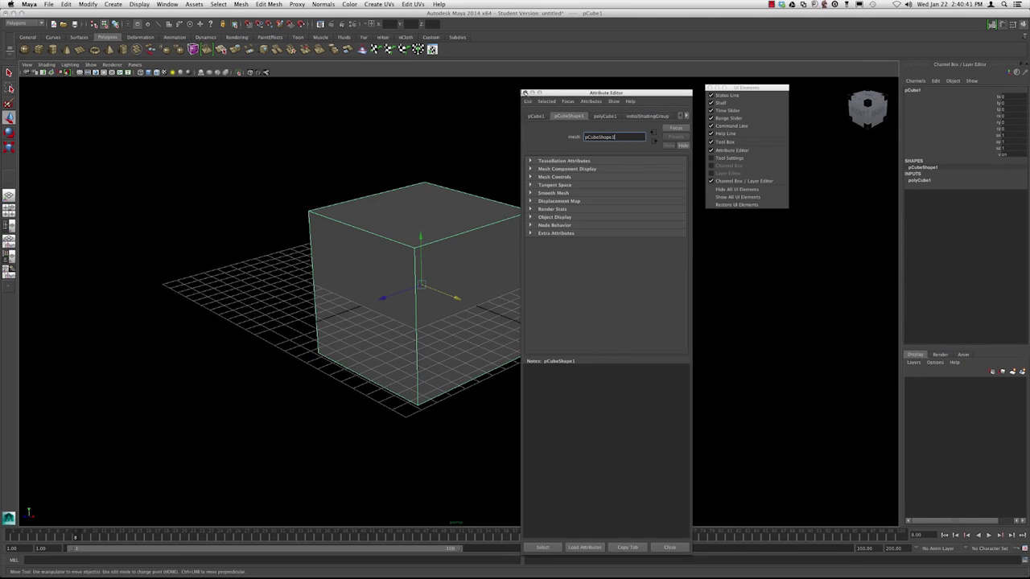
pyautogui.moveTo(574, 93); pyautogui.dragTo(931, 76)
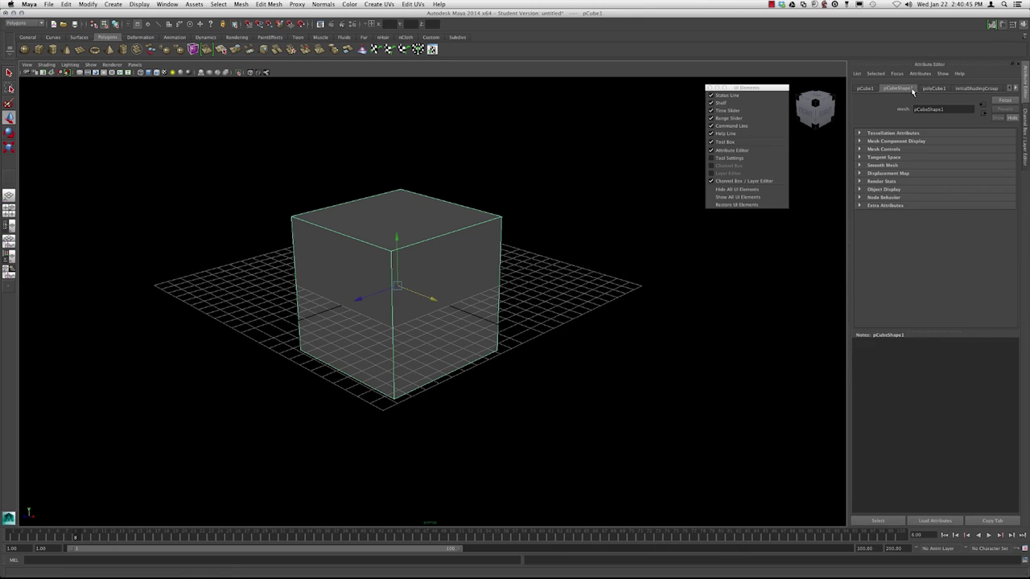
# Step: Deselect the cube and select it again to compare what the Attribute Editor shows
pyautogui.click(540, 167)
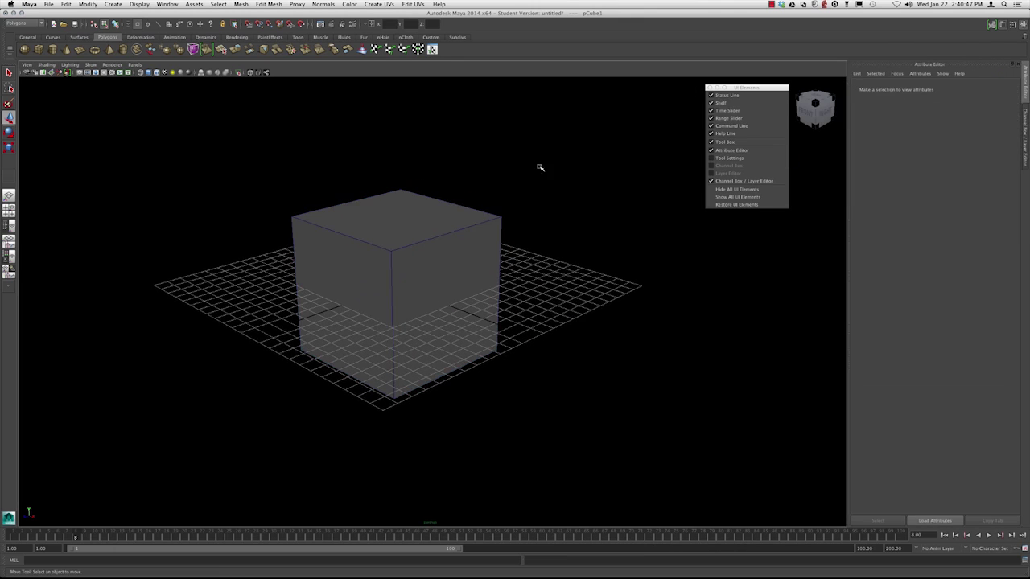
pyautogui.moveTo(751, 88); pyautogui.dragTo(800, 143)
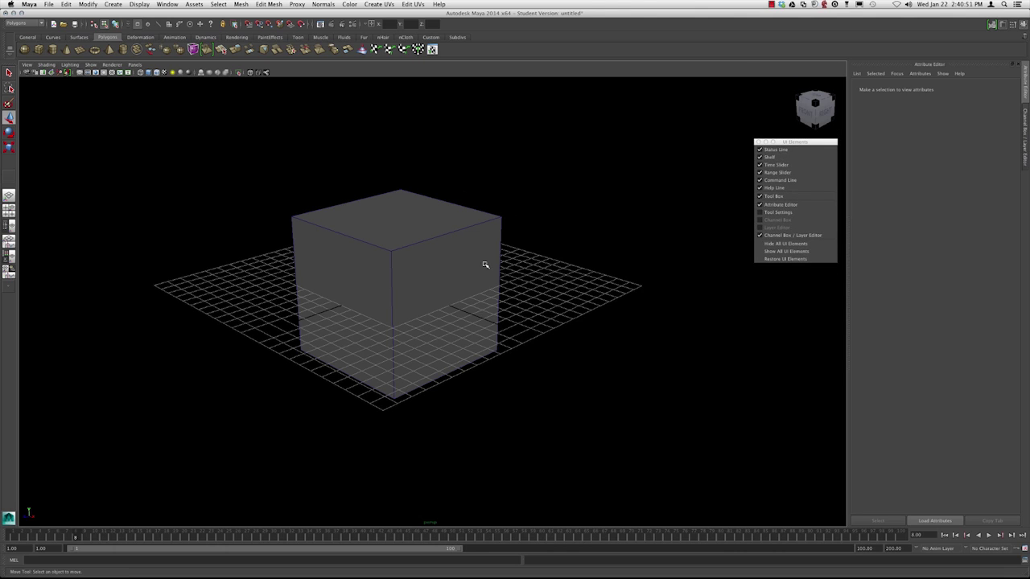
pyautogui.click(454, 206)
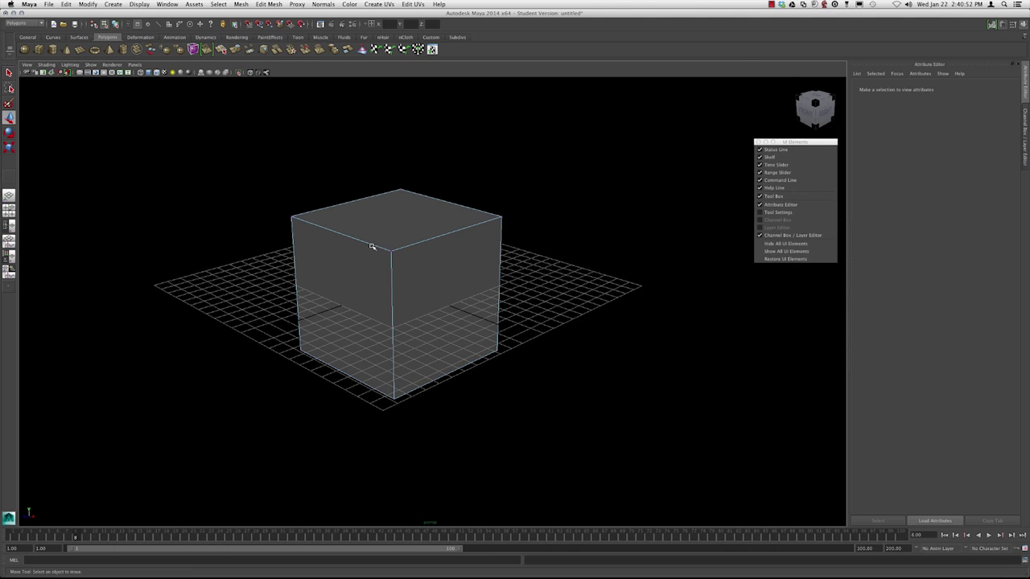
pyautogui.moveTo(457, 195); pyautogui.dragTo(473, 184, button='right')
pyautogui.click(432, 198)
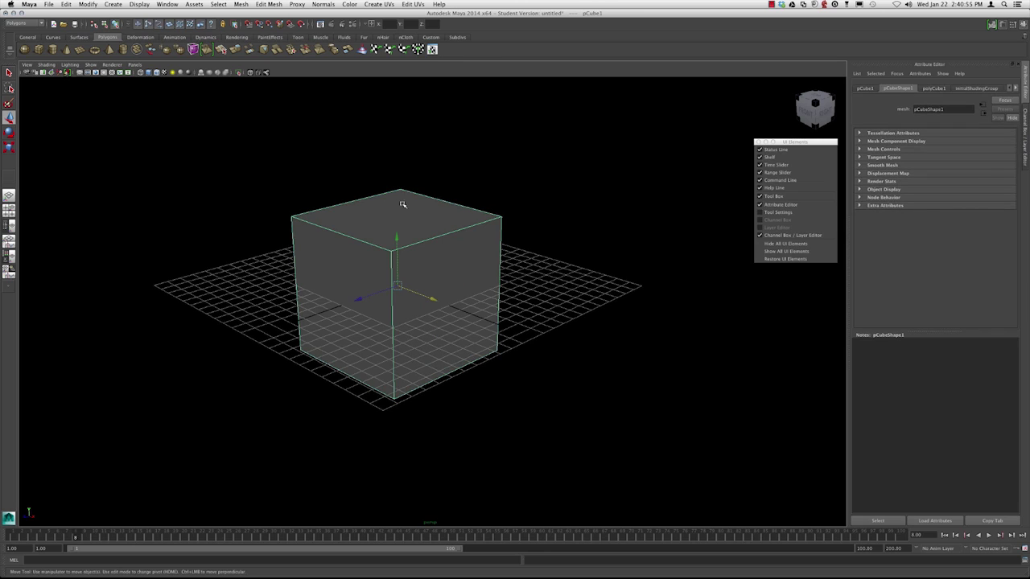
# Step: Examine the cube's pCube1 transform attributes and its pCubeShape1 attributes, including the Mesh Component Display and Smooth Mesh sections
pyautogui.click(866, 88)
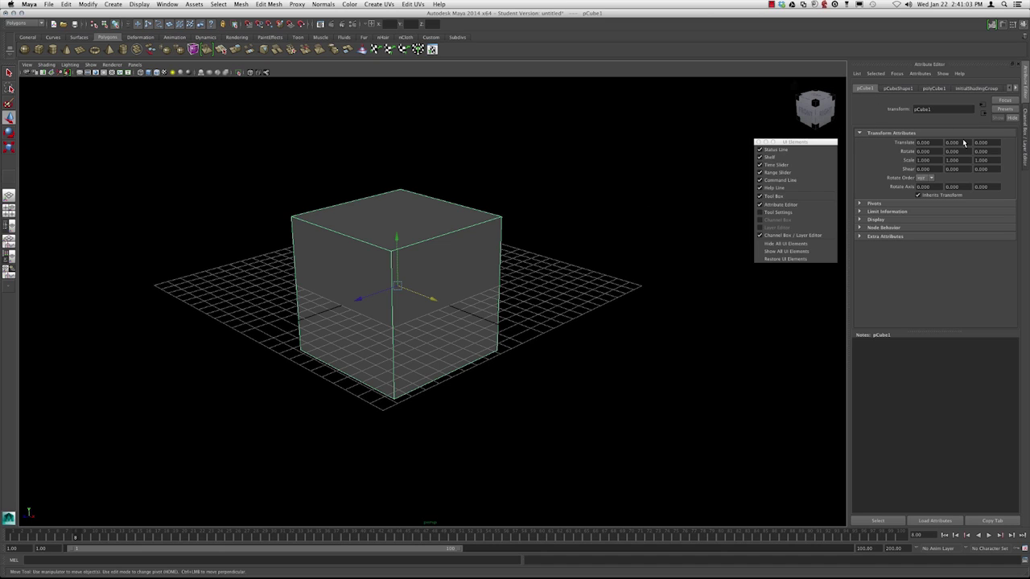
pyautogui.click(897, 89)
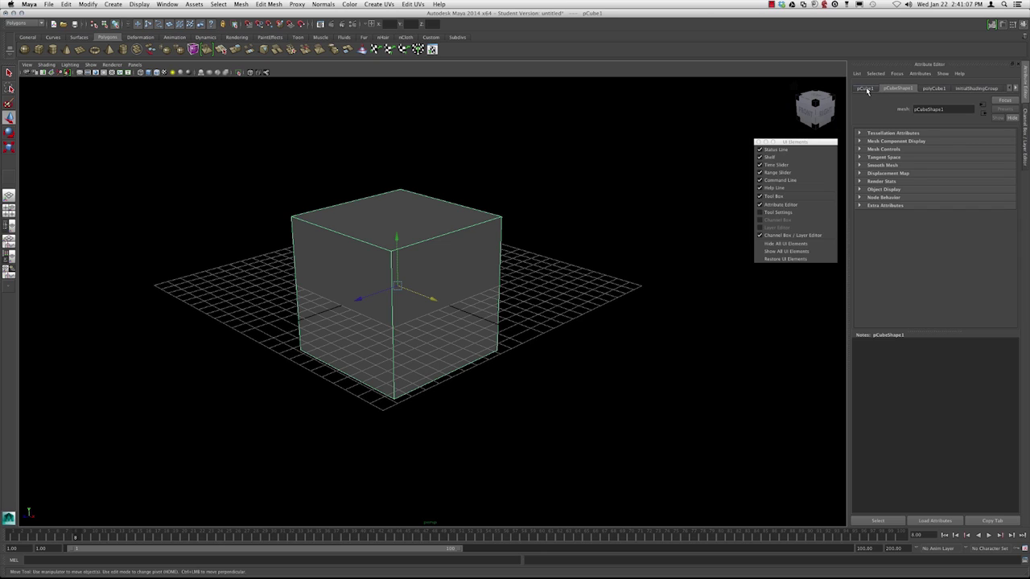
pyautogui.click(865, 88)
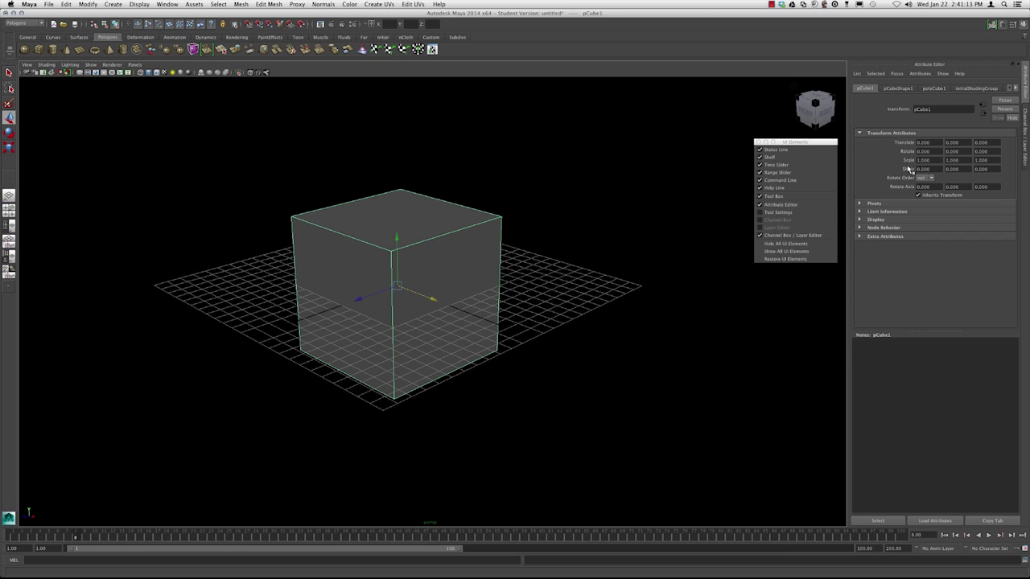
pyautogui.click(898, 88)
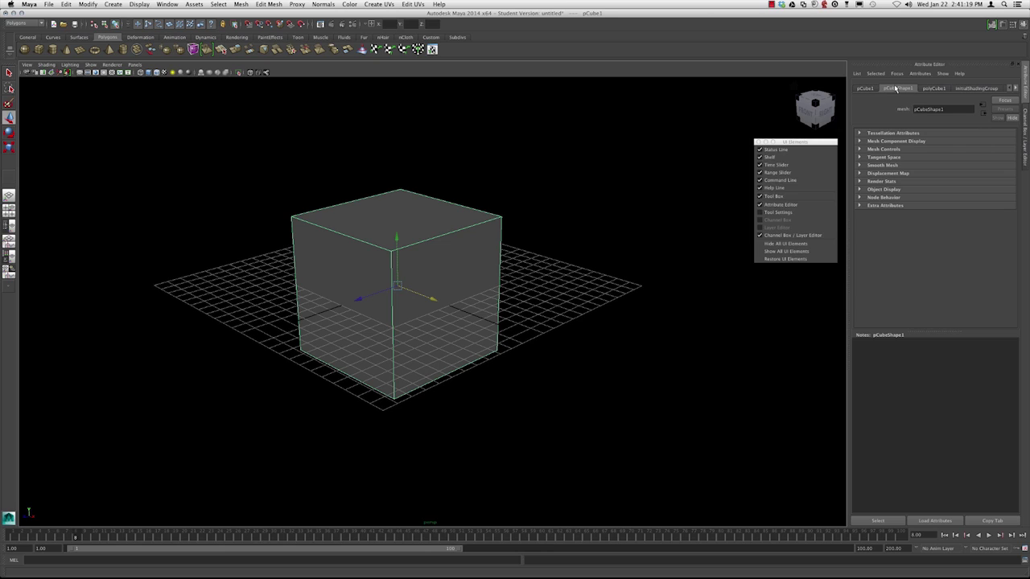
pyautogui.click(900, 141)
pyautogui.click(891, 141)
pyautogui.click(882, 165)
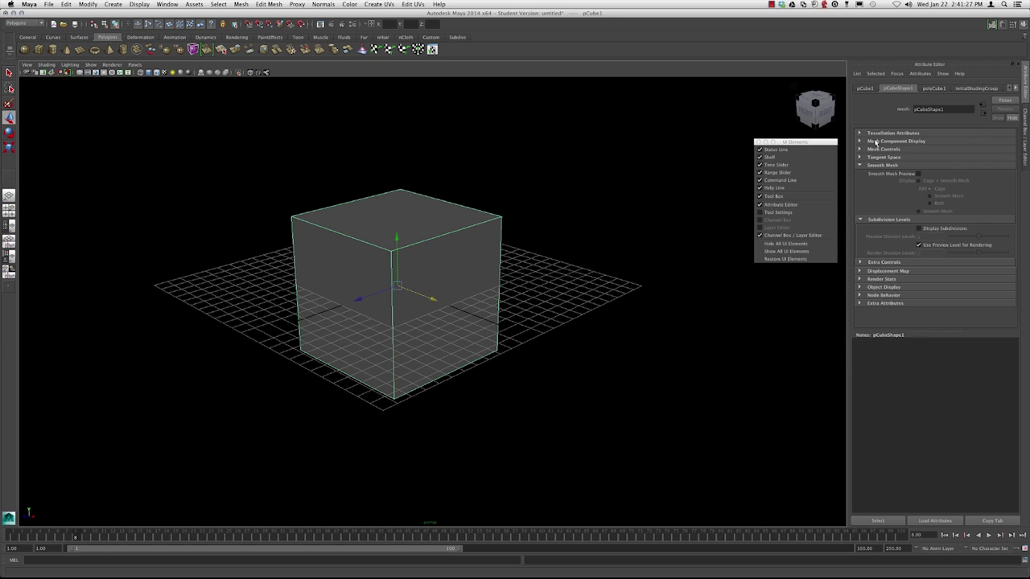
pyautogui.click(886, 165)
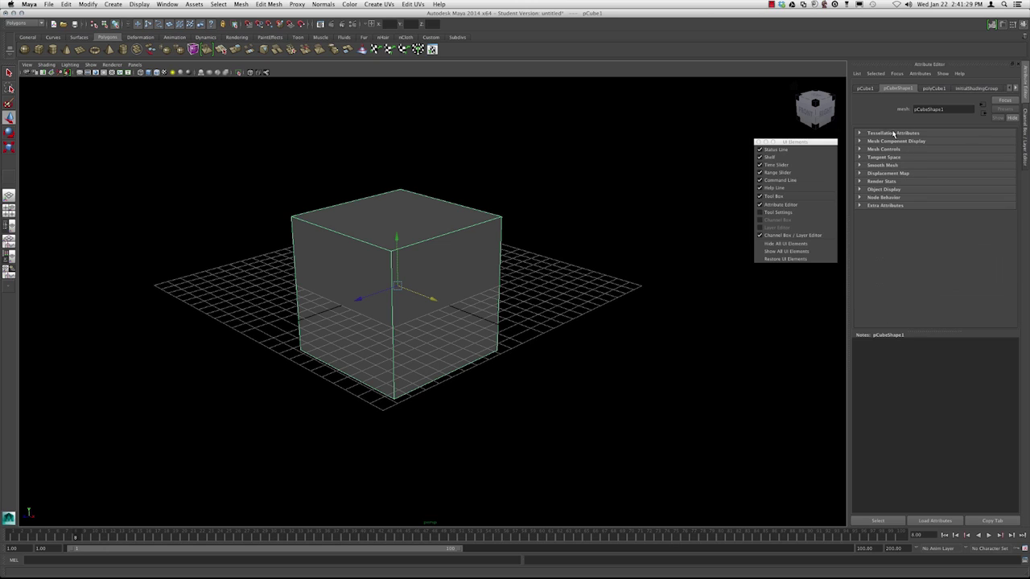
# Step: In the polyCube1 attributes, set width and height to 20, Subdivisions Width to 11 and Subdivisions Height to 6
pyautogui.click(934, 89)
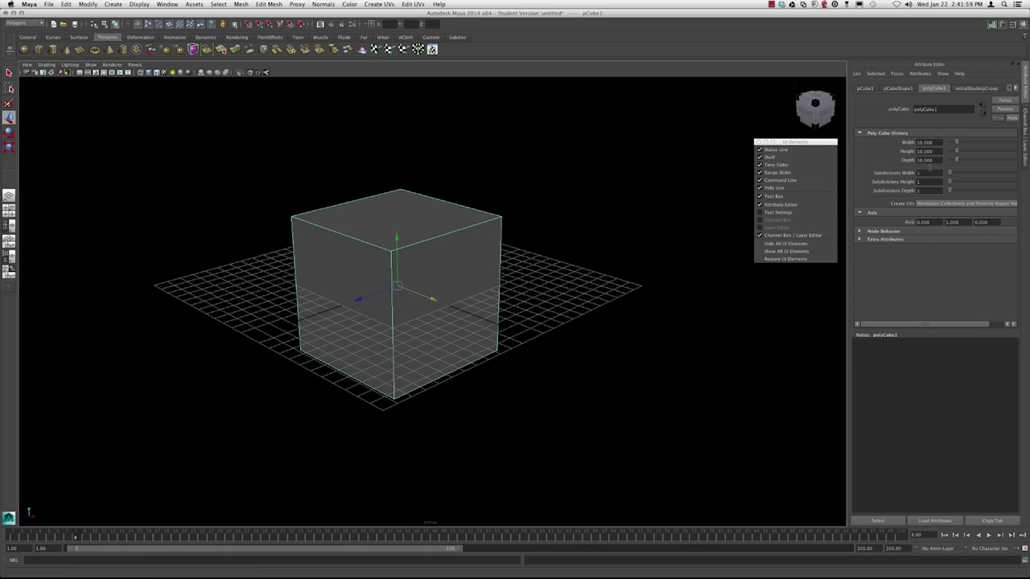
pyautogui.click(929, 151)
pyautogui.doubleClick(927, 142)
pyautogui.write('20')
pyautogui.press('Return')
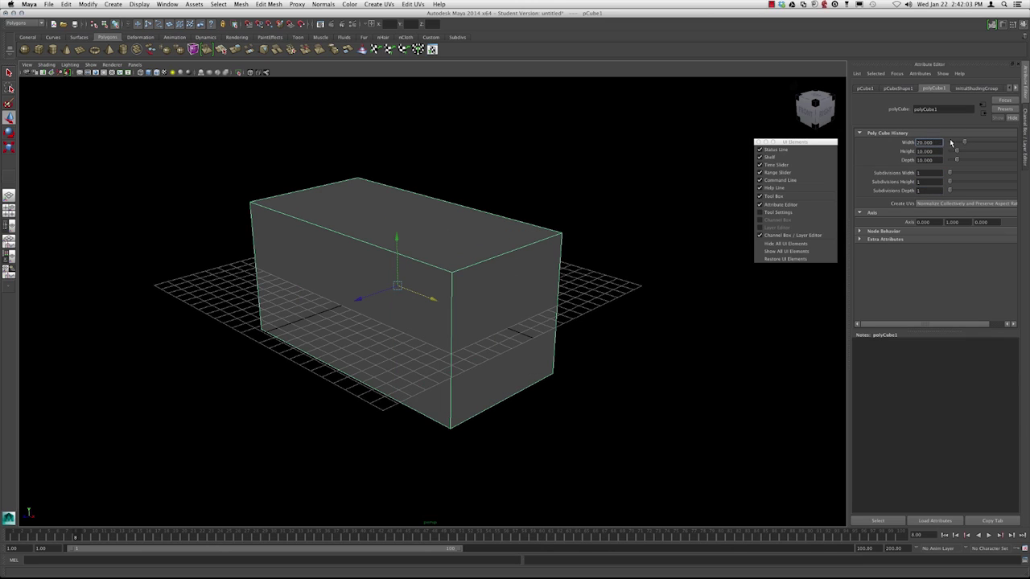
pyautogui.doubleClick(938, 151)
pyautogui.write('20')
pyautogui.press('Return')
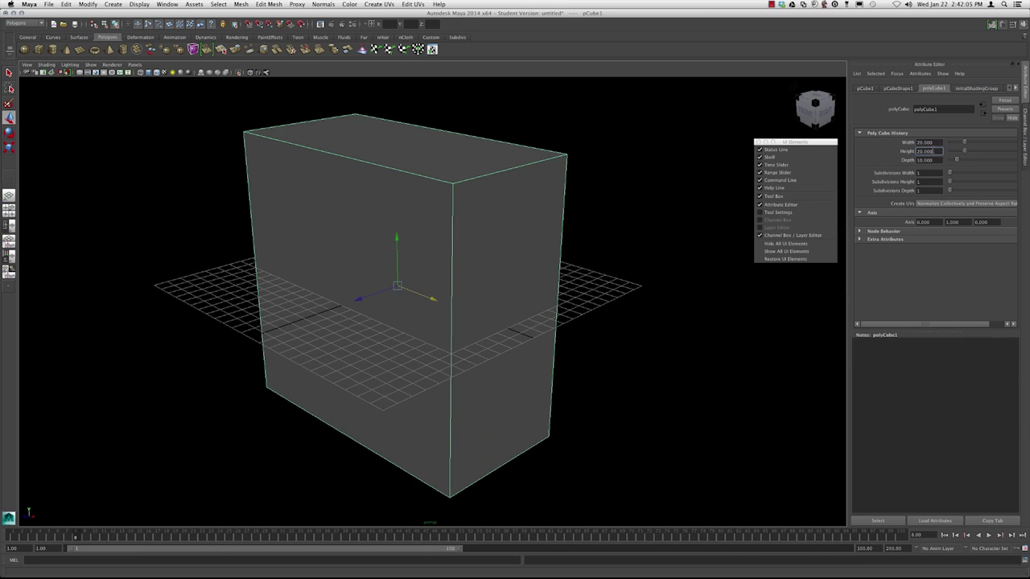
pyautogui.moveTo(949, 172)
pyautogui.mouseDown()
pyautogui.moveTo(966, 172)
pyautogui.moveTo(957, 182)
pyautogui.mouseUp()
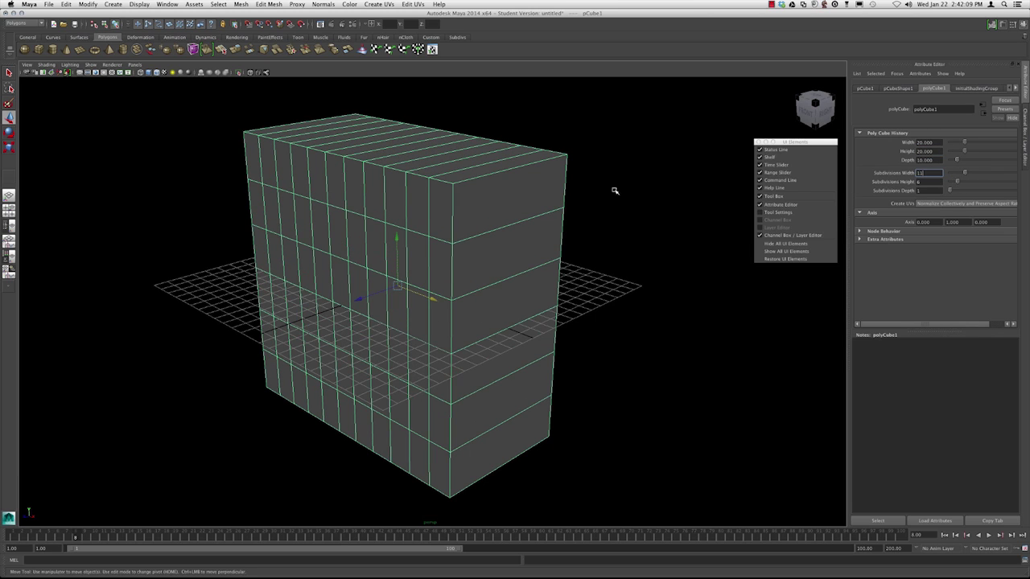
pyautogui.rightClick(508, 183)
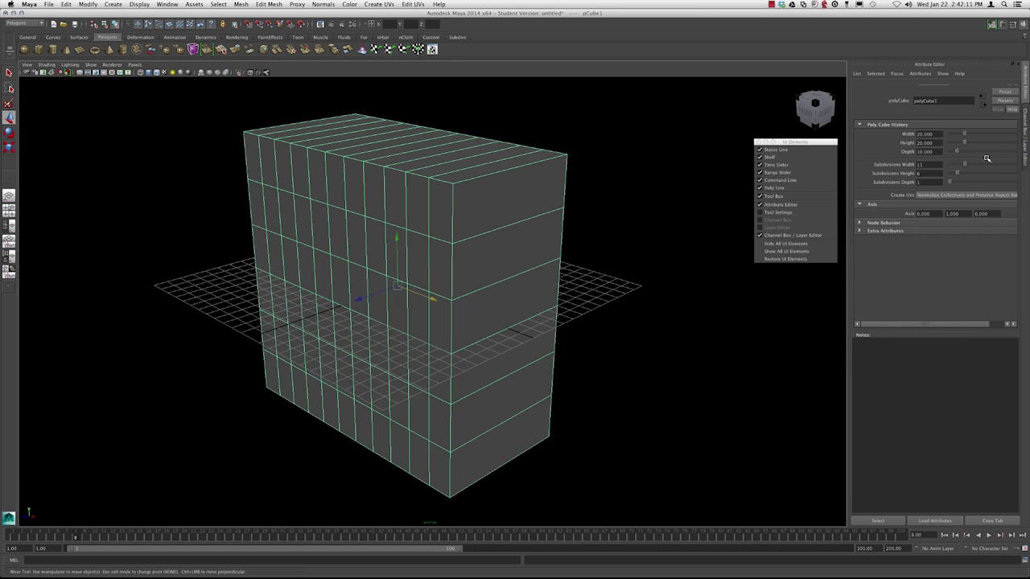
# Step: Examine the cube's lambert1 material attributes and switch from the Attribute Editor to the Channel Box / Layer Editor
pyautogui.click(1015, 88)
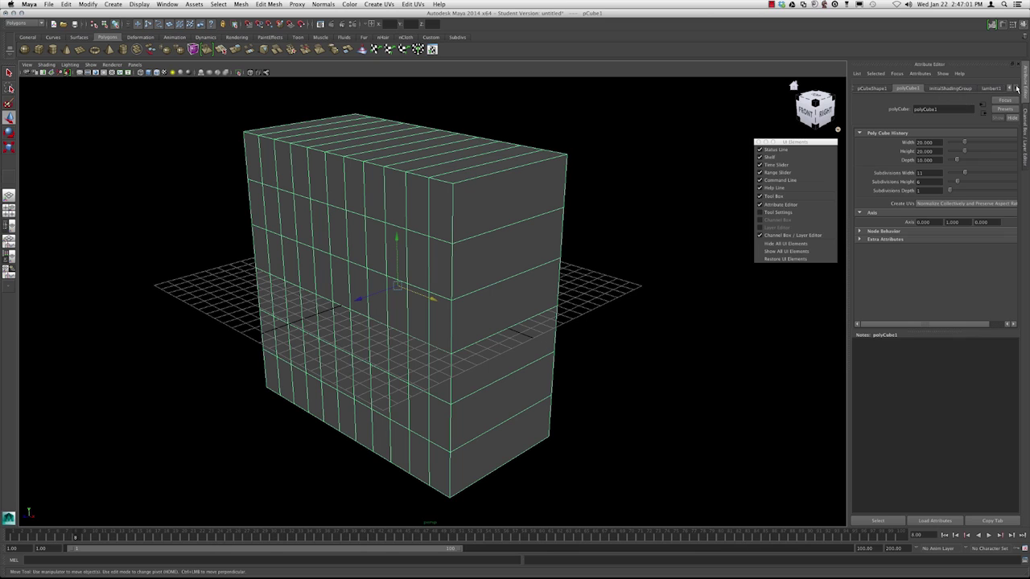
pyautogui.click(996, 87)
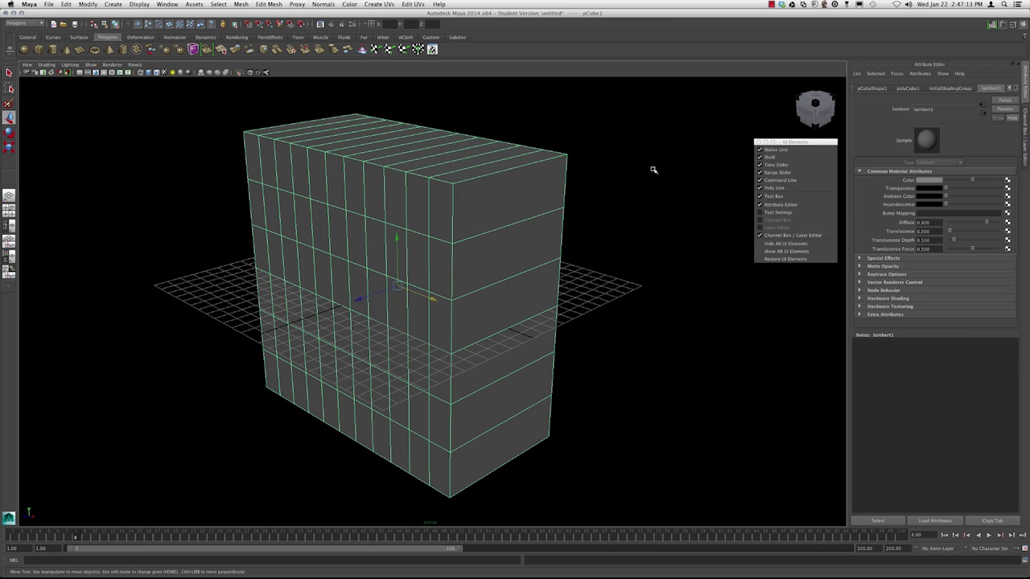
pyautogui.hotkey('ctrl', 'a')
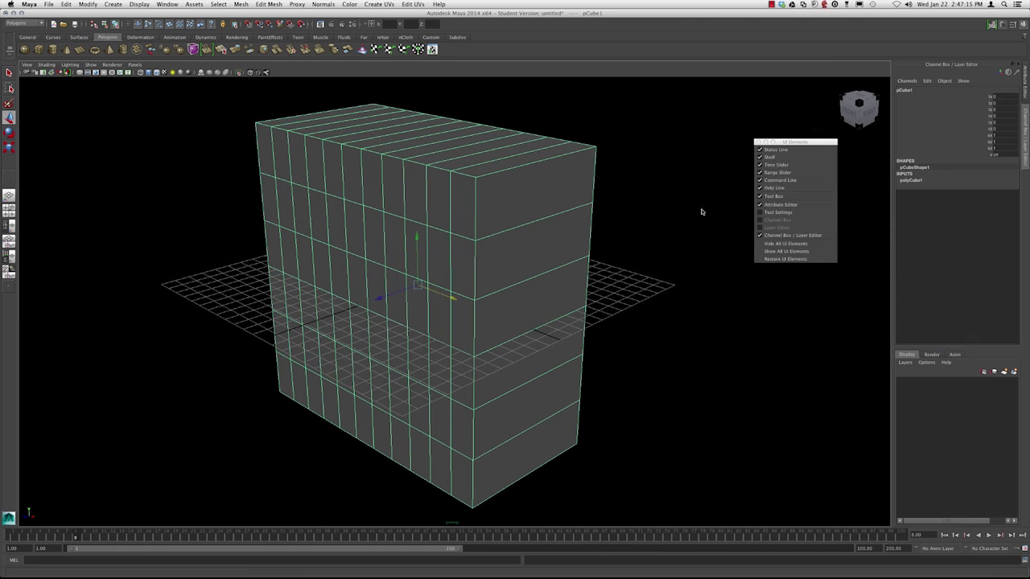
# Step: Delete the subdivided cube from the scene
pyautogui.moveTo(481, 170); pyautogui.dragTo(558, 118, button='right')
pyautogui.click(558, 117)
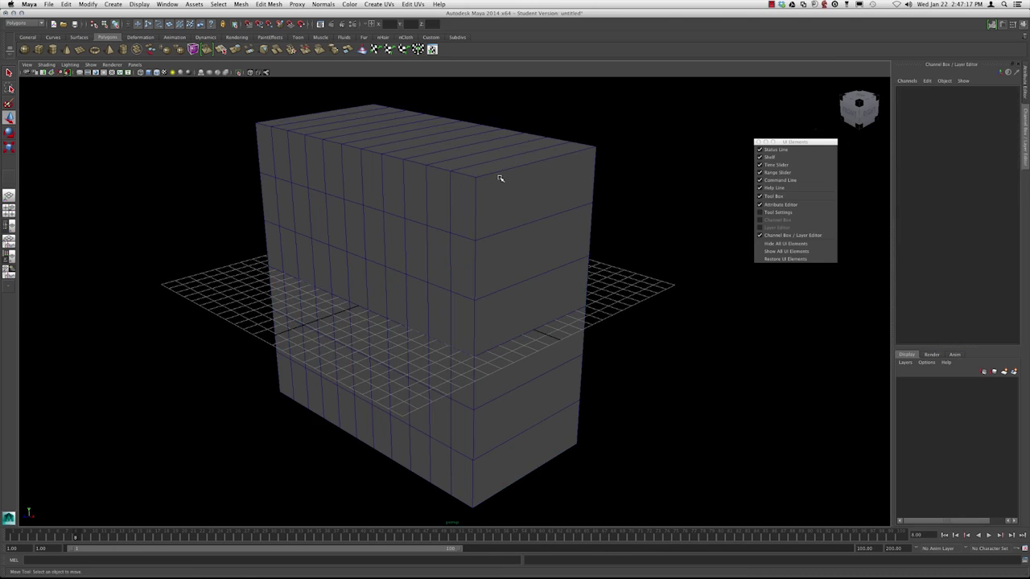
pyautogui.click(501, 175)
pyautogui.press('Delete')
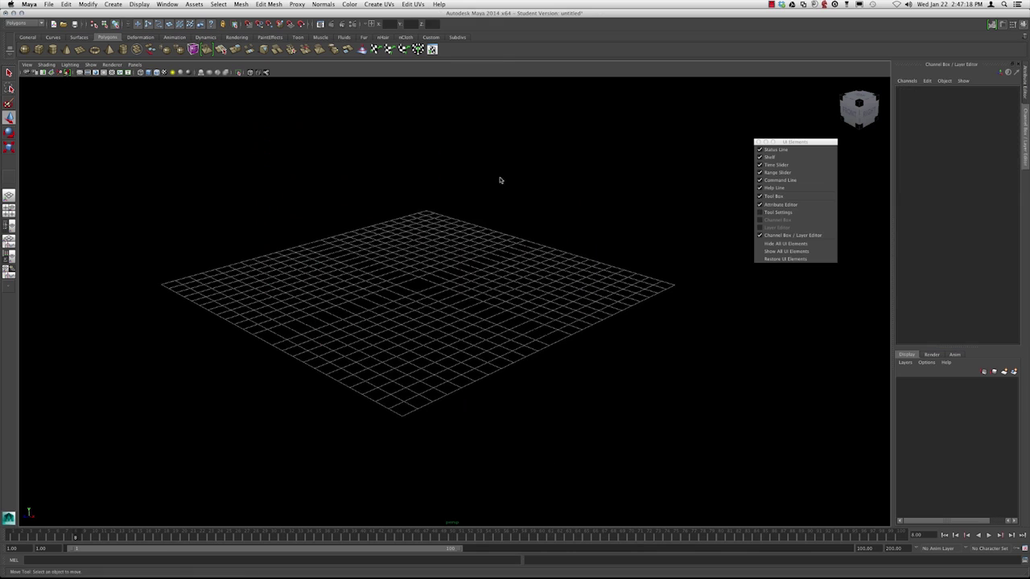
# Step: Show the Tool Settings for the Move tool and hide them again
pyautogui.click(776, 213)
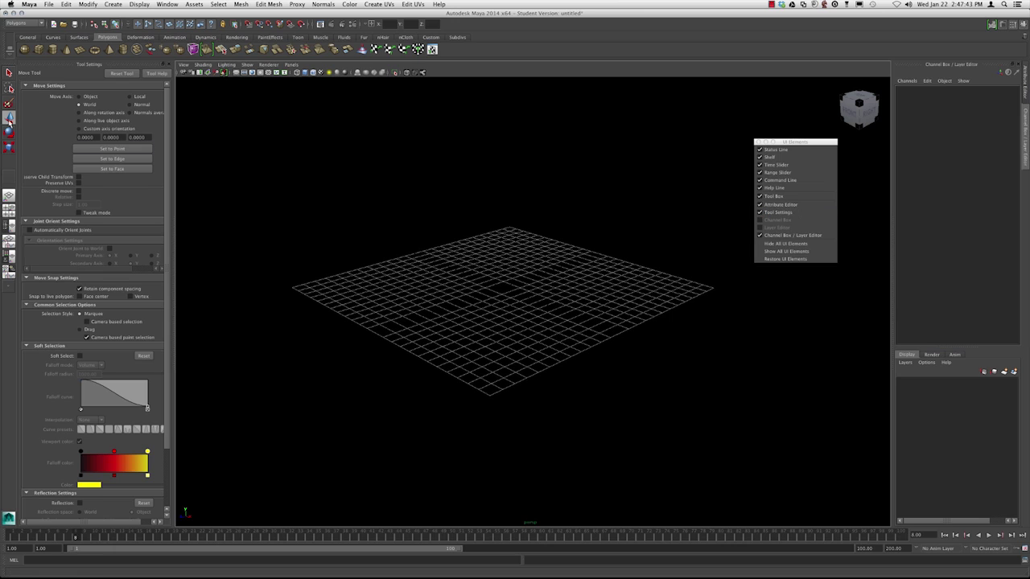
pyautogui.click(169, 64)
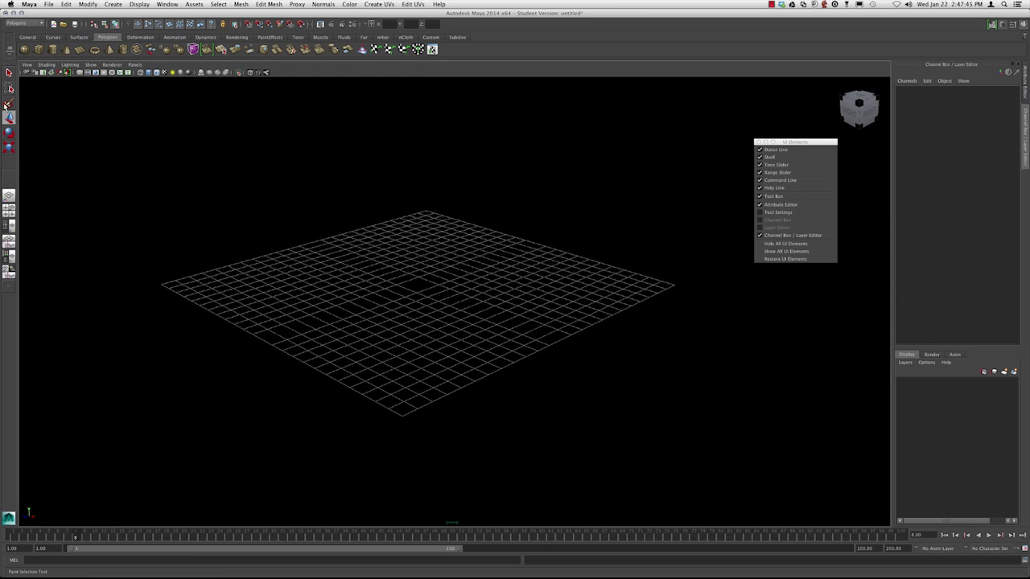
# Step: Show and hide the Tool Settings for the Paint Selection, Move and Rotate tools in turn
pyautogui.doubleClick(9, 103)
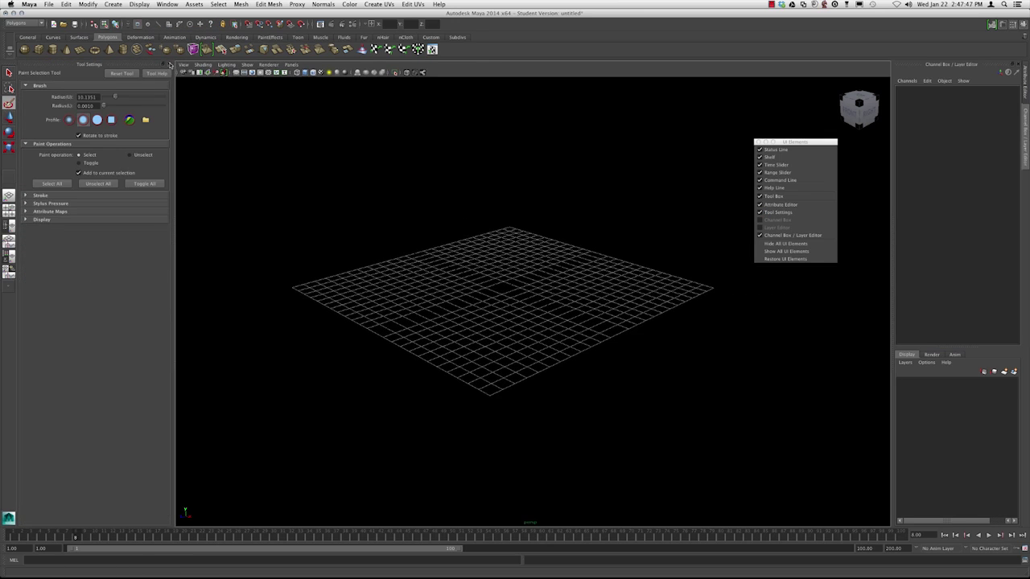
pyautogui.click(169, 64)
pyautogui.doubleClick(9, 118)
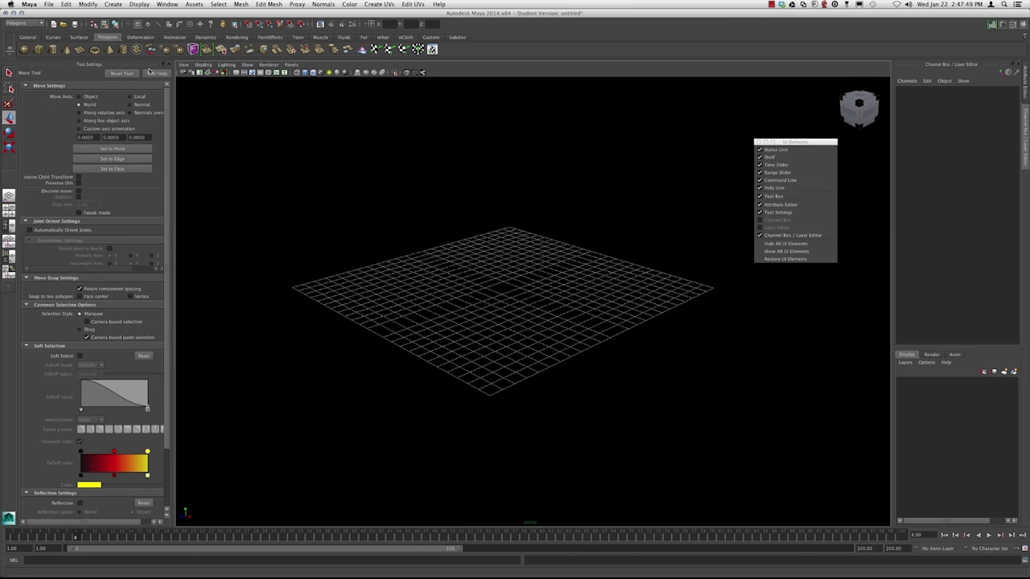
pyautogui.click(169, 65)
pyautogui.doubleClick(9, 132)
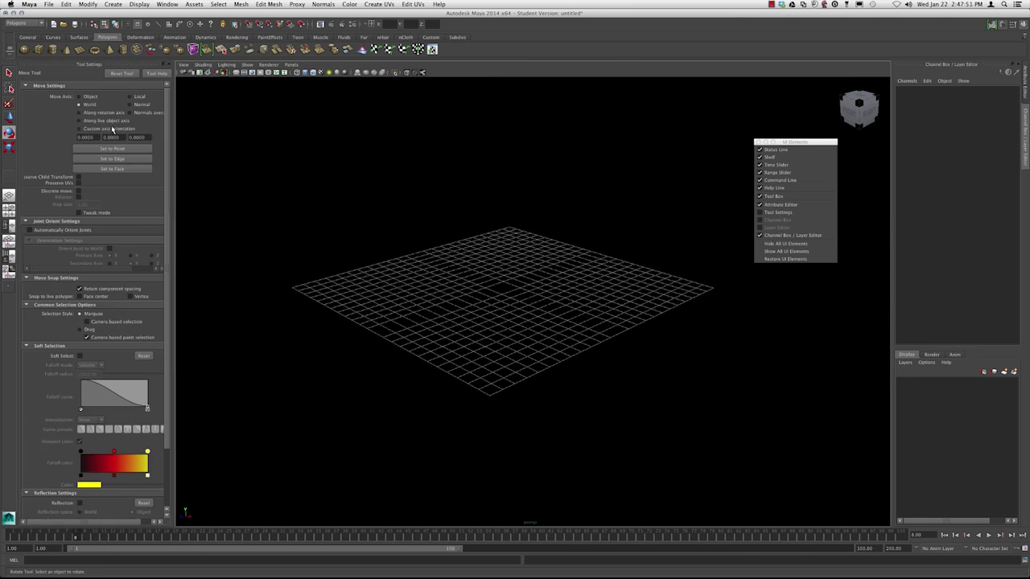
pyautogui.click(169, 64)
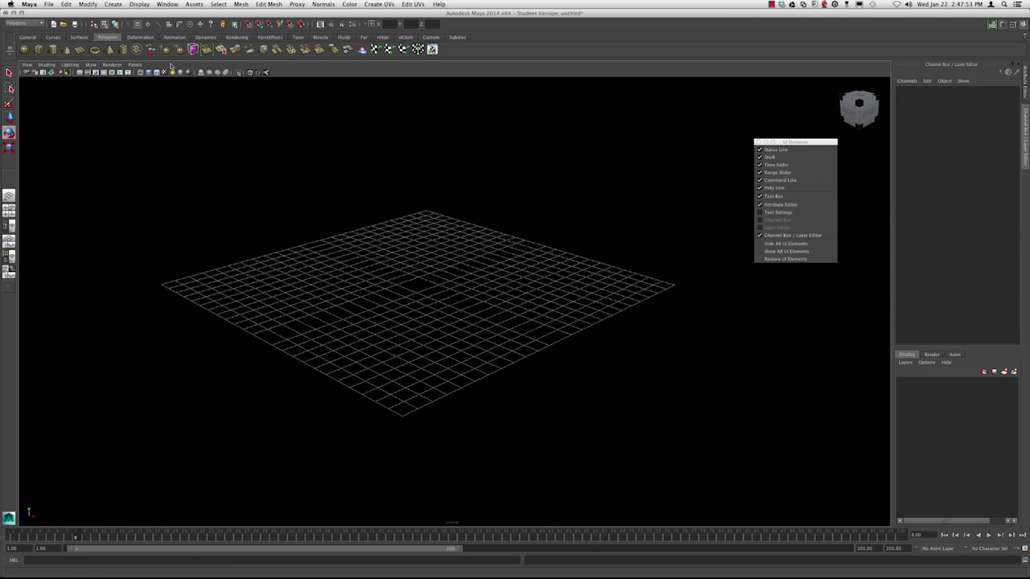
# Step: Display the Rotate tool's settings, and toggle all UI elements off and back on
pyautogui.click(778, 212)
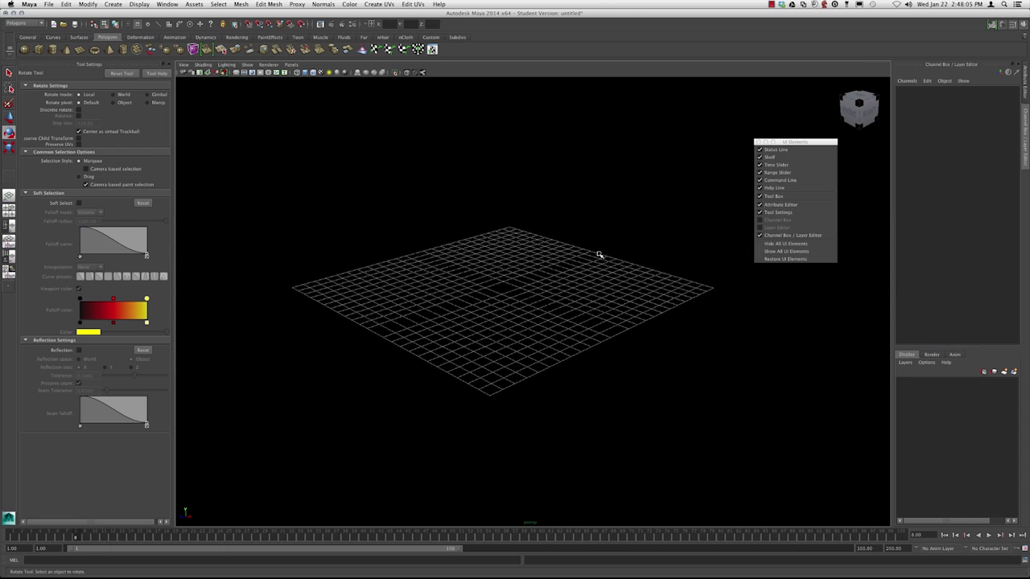
pyautogui.hotkey('ctrl', 'space')
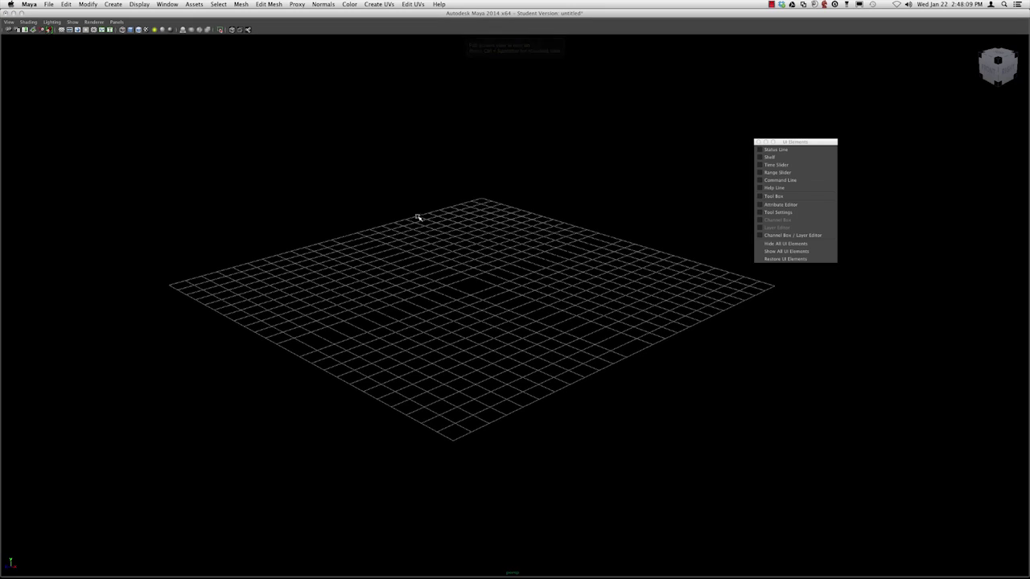
pyautogui.hotkey('ctrl', 'space')
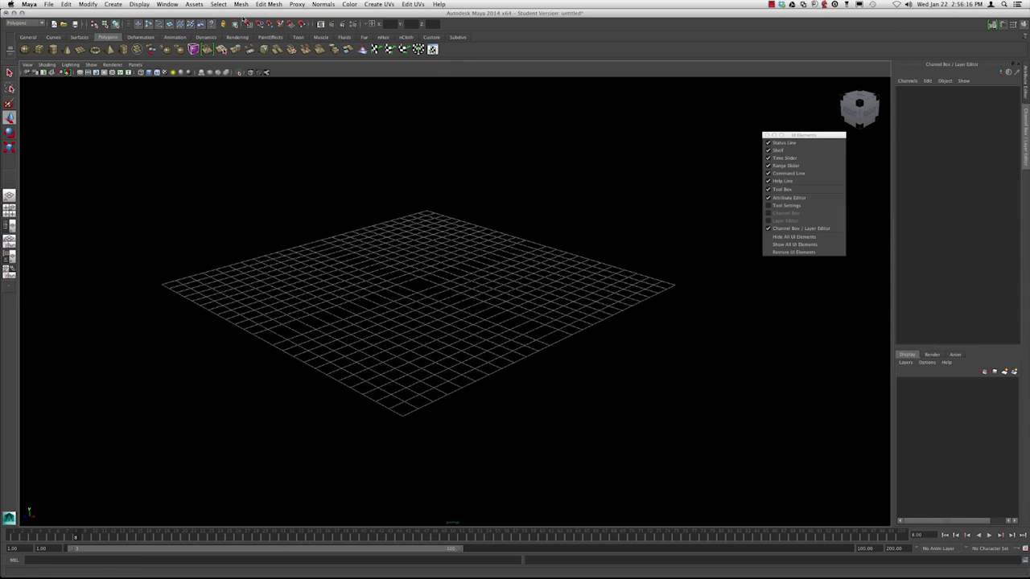
pyautogui.click(269, 4)
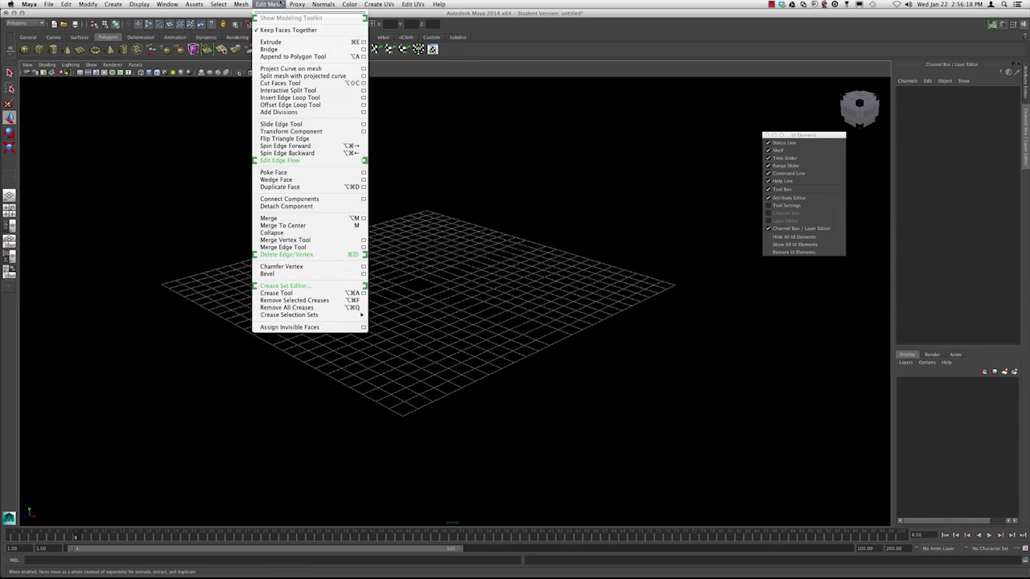
pyautogui.click(279, 4)
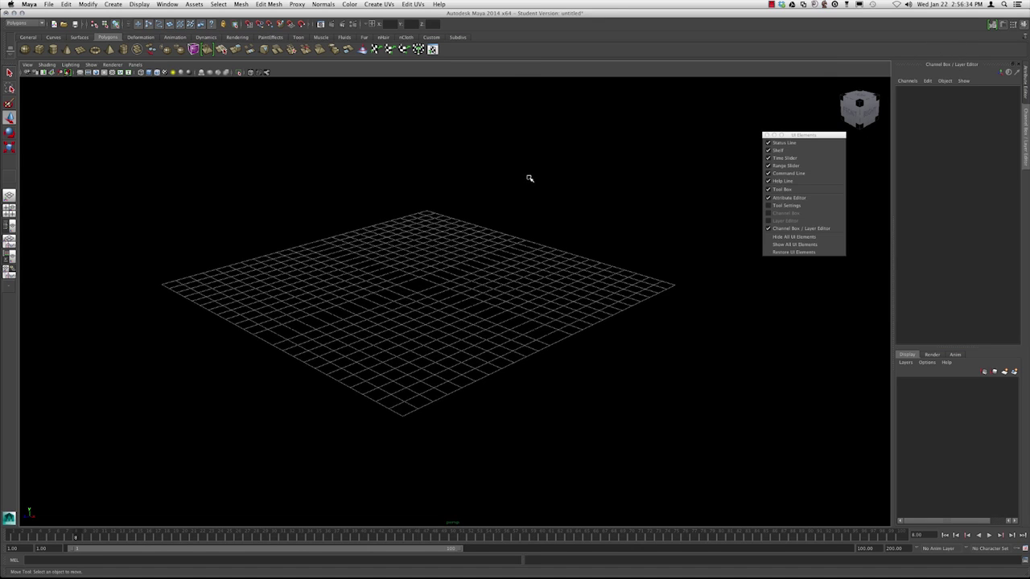
pyautogui.moveTo(500, 207)
pyautogui.keyDown('alt'); pyautogui.mouseDown()
pyautogui.moveTo(481, 210)
pyautogui.moveTo(501, 211)
pyautogui.mouseUp(); pyautogui.keyUp('alt')
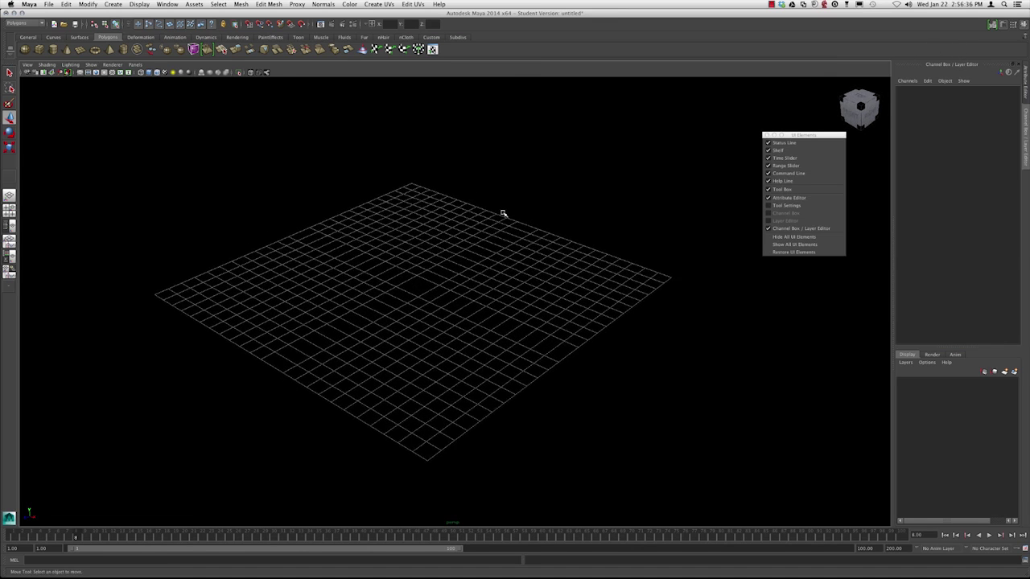
# Step: Toggle repeatedly between the Attribute Editor and the Channel Box / Layer Editor, finishing on the Channel Box / Layer Editor
pyautogui.hotkey('ctrl', 'a')
pyautogui.hotkey('ctrl', 'a')
pyautogui.hotkey('ctrl', 'a')
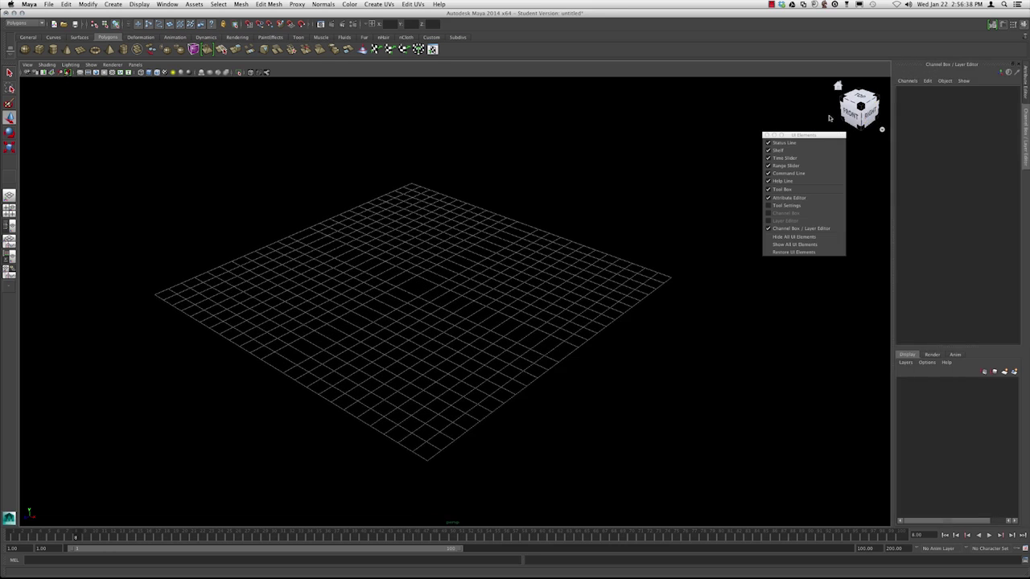
pyautogui.hotkey('ctrl', 'a')
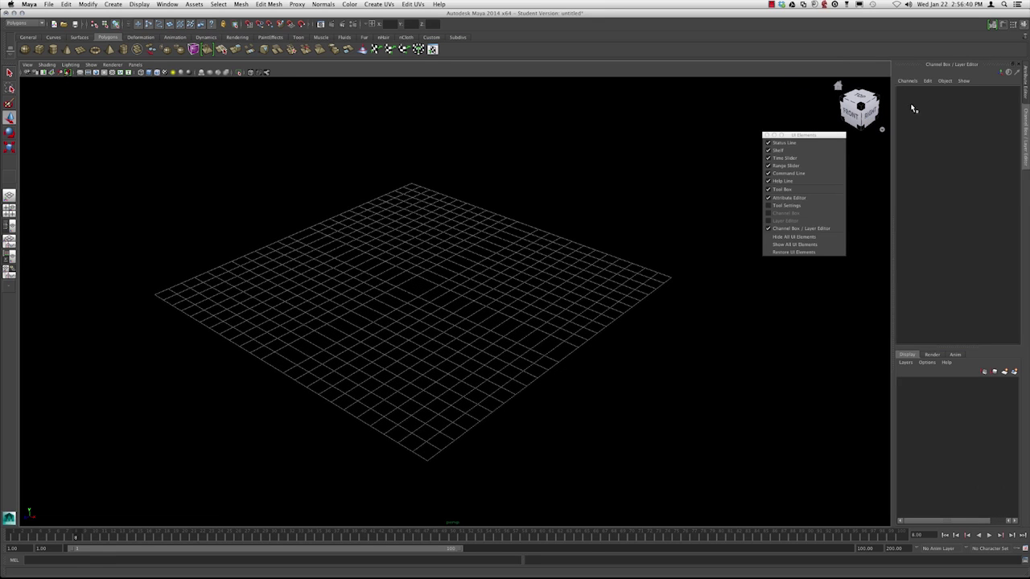
pyautogui.hotkey('ctrl', 'a')
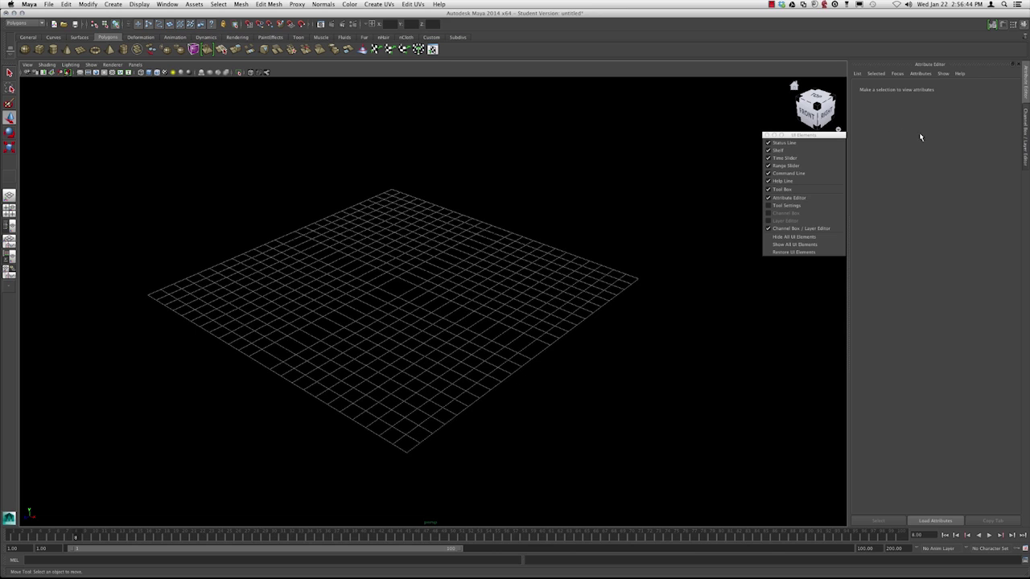
pyautogui.hotkey('ctrl', 'a')
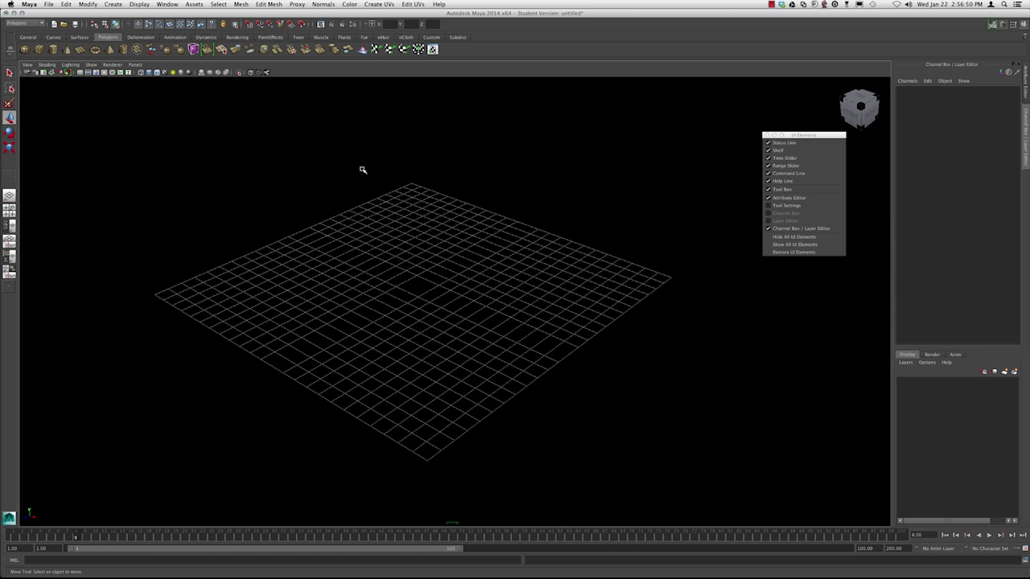
# Step: Create a polygon cube at the centre of the grid
pyautogui.click(139, 5)
pyautogui.moveTo(136, 26)
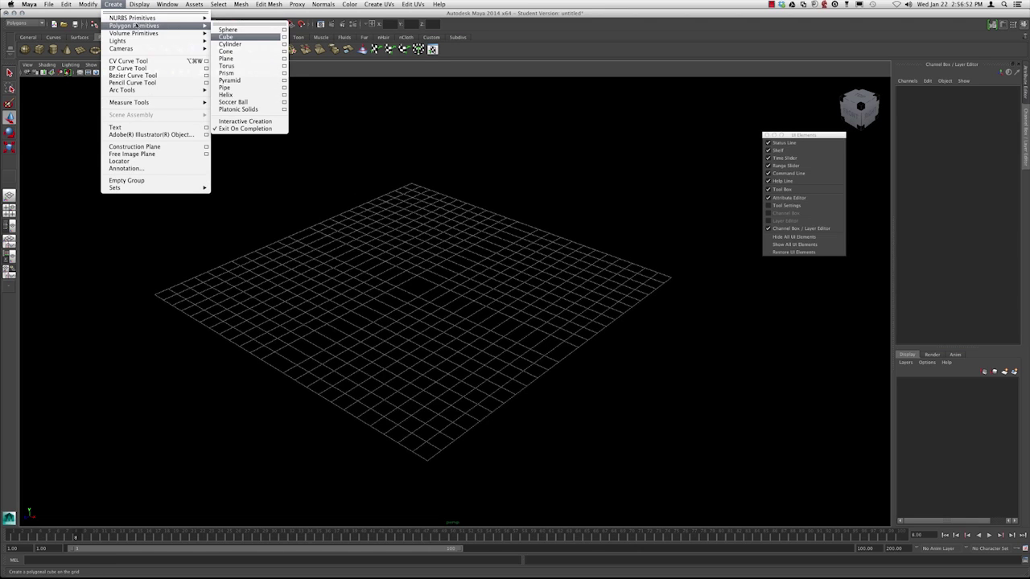
pyautogui.click(226, 36)
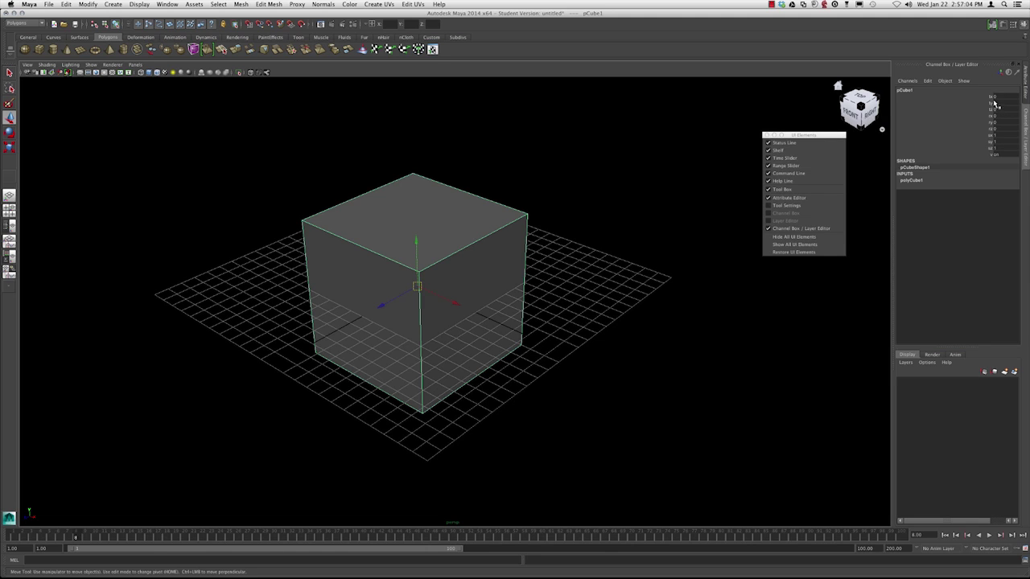
# Step: Move the cube freely to about X 1.7 and Y 4, and activate the Scale tool
pyautogui.moveTo(454, 303); pyautogui.dragTo(363, 218)
pyautogui.moveTo(449, 259)
pyautogui.keyDown('alt'); pyautogui.mouseDown()
pyautogui.moveTo(426, 255)
pyautogui.moveTo(461, 250)
pyautogui.moveTo(467, 269)
pyautogui.moveTo(440, 272)
pyautogui.mouseUp(); pyautogui.keyUp('alt')
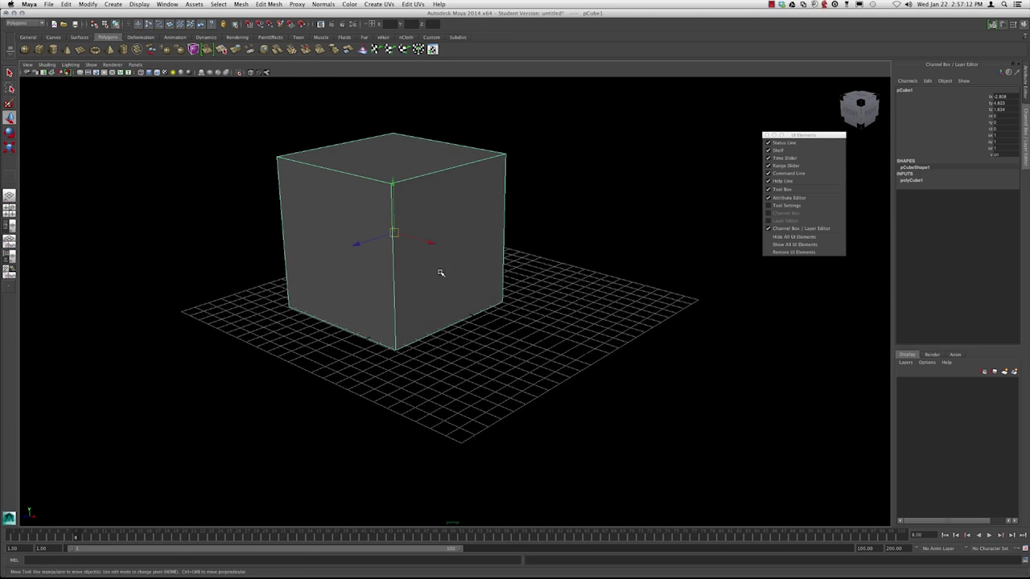
pyautogui.moveTo(395, 233); pyautogui.dragTo(657, 170)
pyautogui.press('e')
pyautogui.press('r')
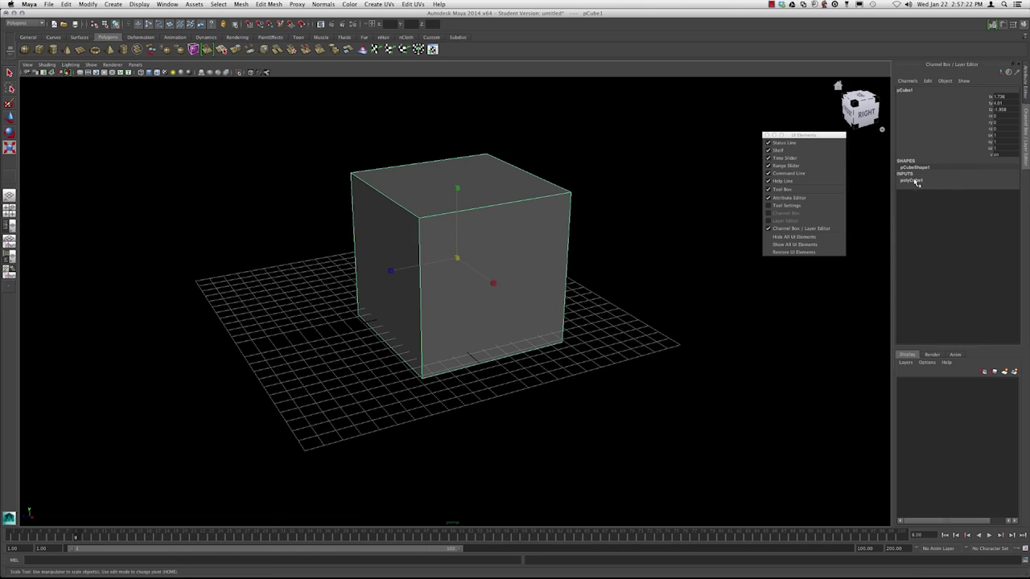
# Step: Examine the cube's polyCube1 inputs in the Channel Box and in the Attribute Editor, and return to the Channel Box
pyautogui.click(906, 179)
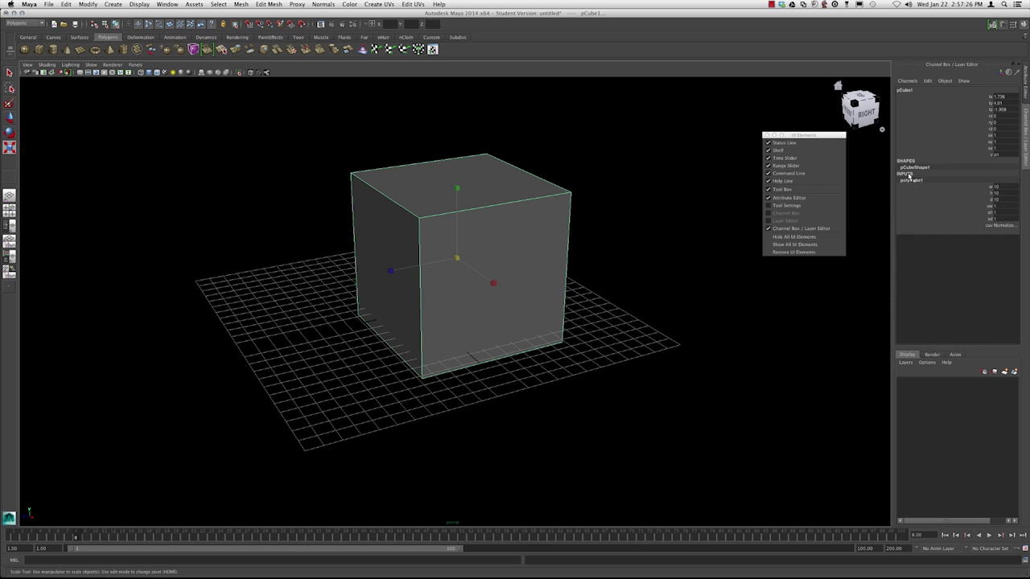
pyautogui.click(627, 147)
pyautogui.press('z')
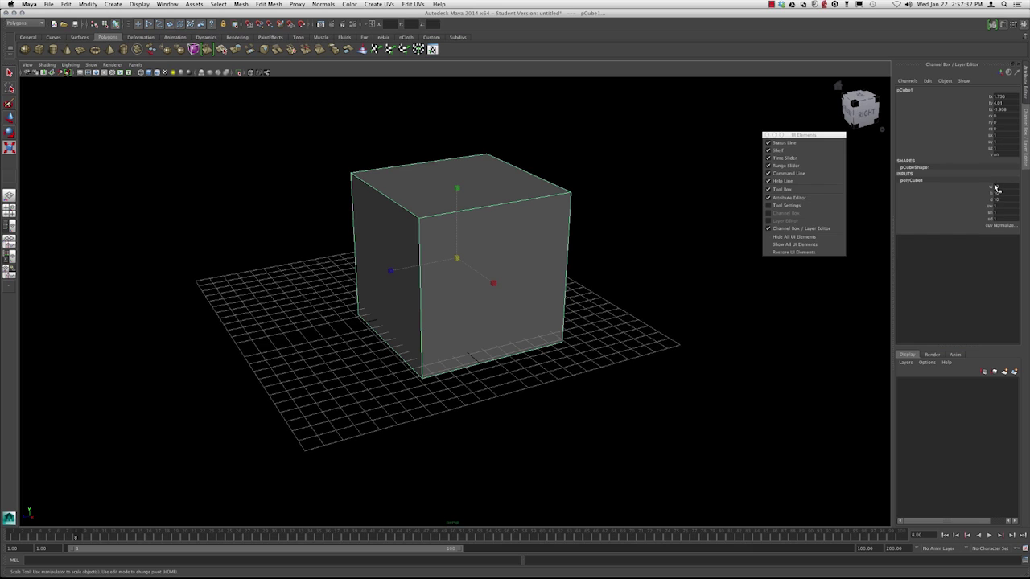
pyautogui.hotkey('ctrl', 'a')
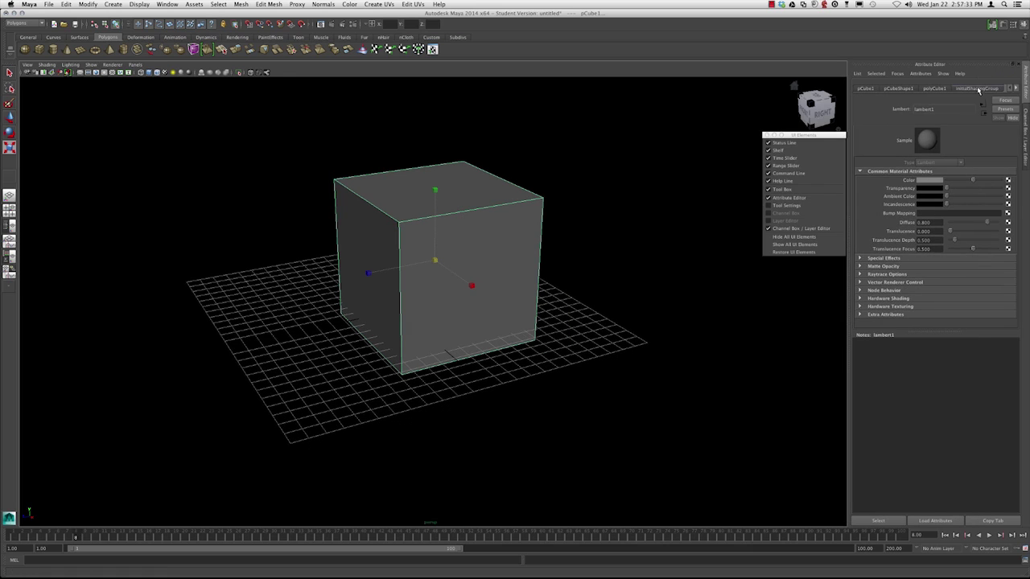
pyautogui.click(931, 89)
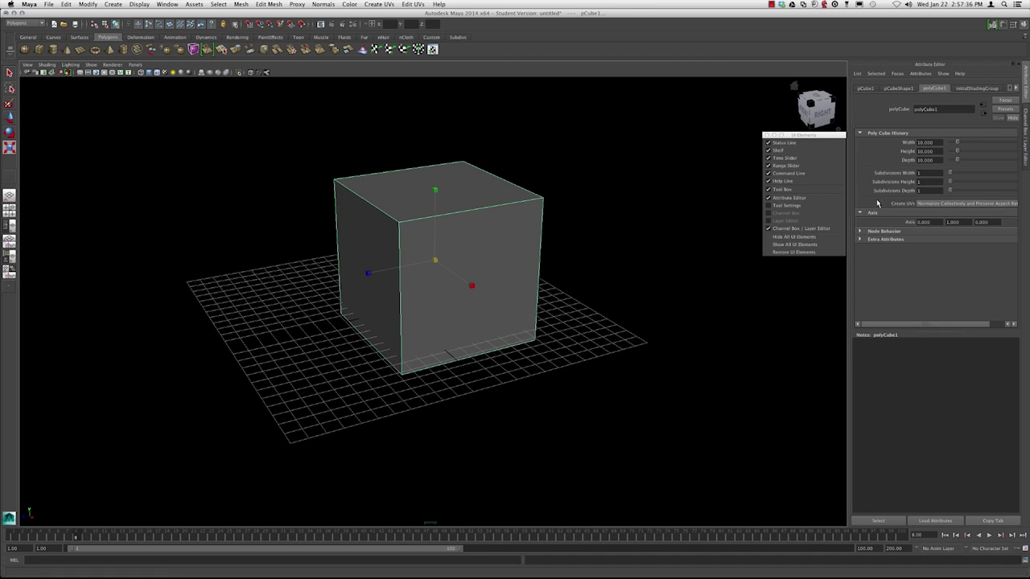
pyautogui.hotkey('ctrl', 'a')
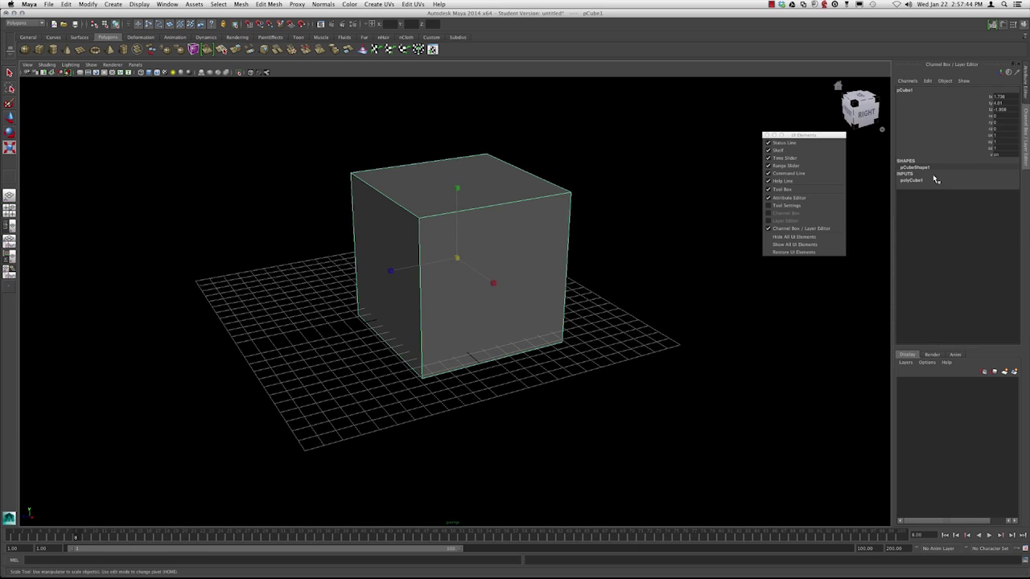
# Step: Delete the cube's construction history, undo that deletion, and reselect the cube
pyautogui.hotkey('alt', 'shift', 'd')
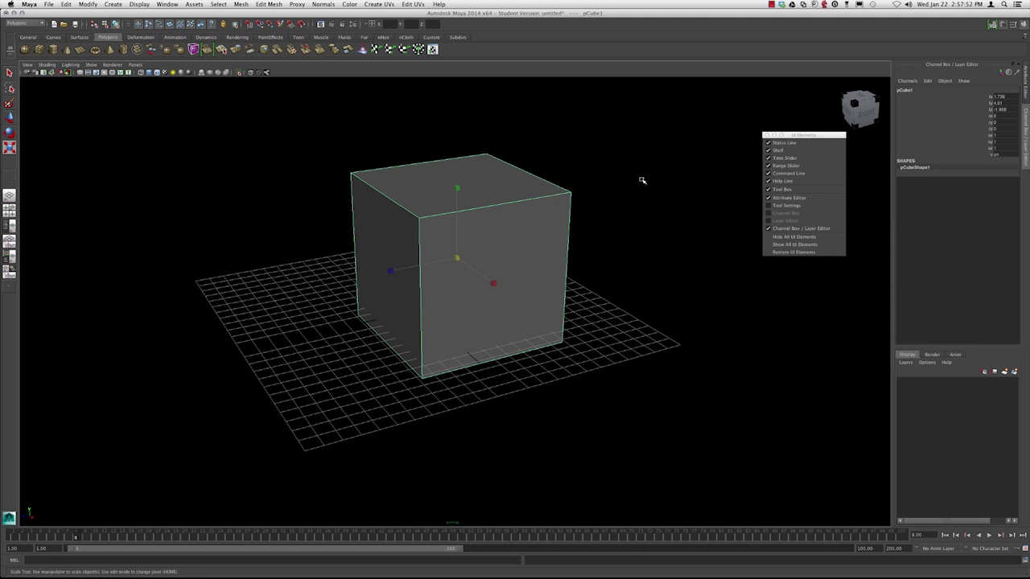
pyautogui.hotkey('ctrl', 'z')
pyautogui.click(605, 209)
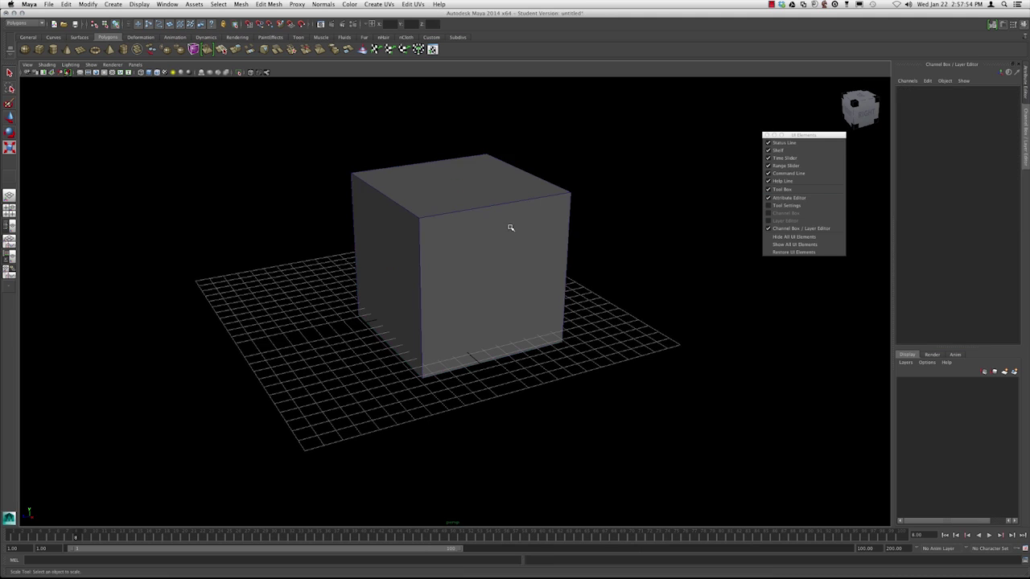
pyautogui.click(510, 225)
pyautogui.keyDown('alt'); pyautogui.moveTo(510, 226); pyautogui.dragTo(520, 248); pyautogui.keyUp('alt')
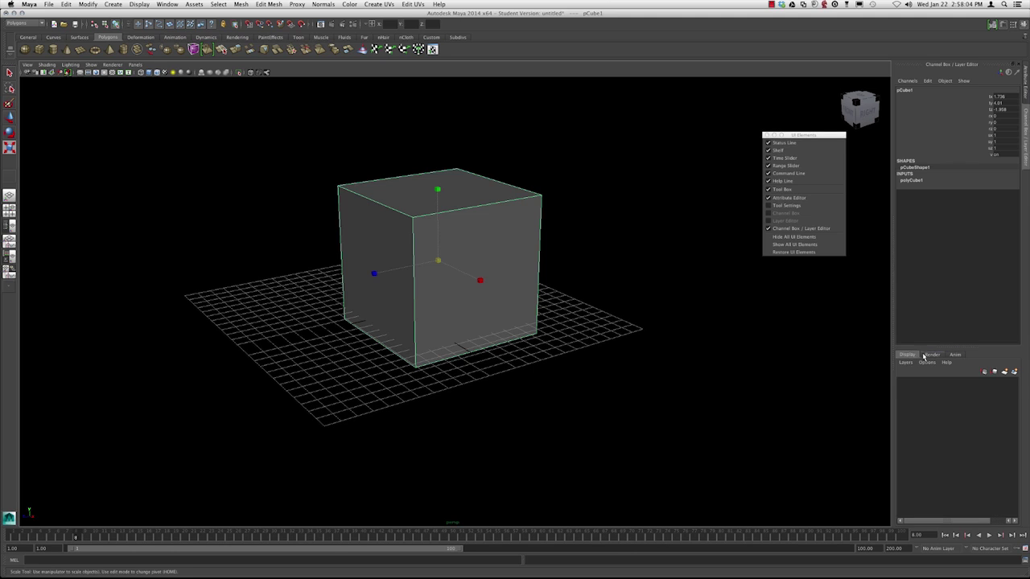
# Step: Switch the Layer Editor back and forth between the render layers and display layers, finishing on the display layers
pyautogui.click(926, 356)
pyautogui.click(912, 356)
pyautogui.click(933, 355)
pyautogui.click(916, 356)
pyautogui.click(925, 355)
pyautogui.click(907, 355)
# Step: Reselect the cube with the Move tool active and create a new display layer containing it
pyautogui.click(609, 264)
pyautogui.click(543, 226)
pyautogui.press('w')
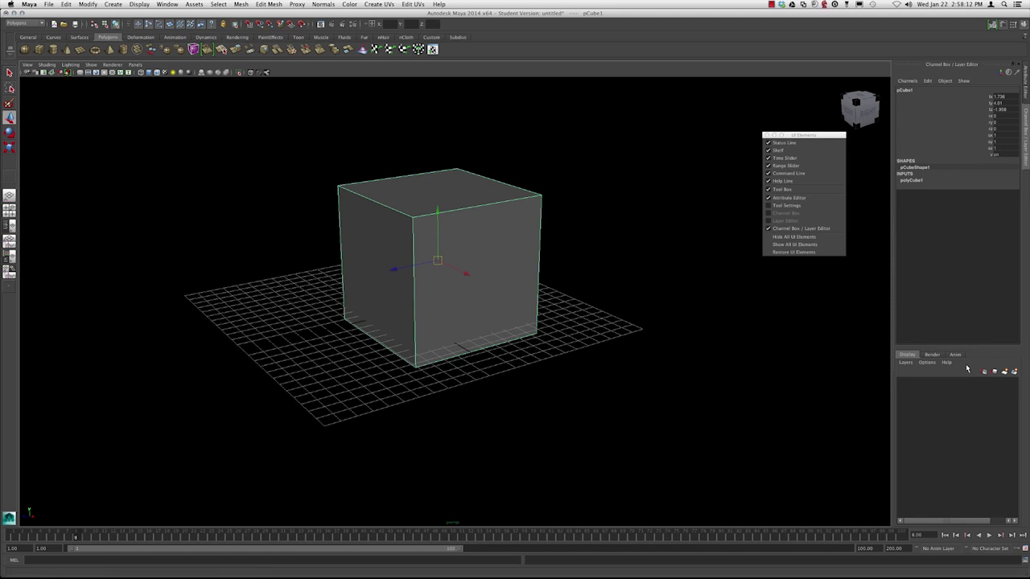
pyautogui.click(1015, 373)
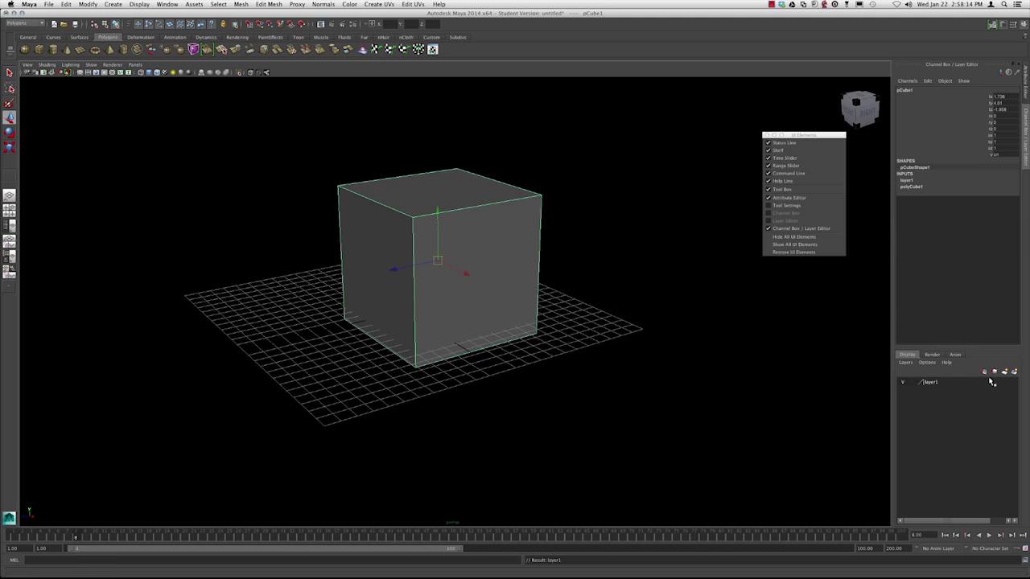
pyautogui.click(937, 386)
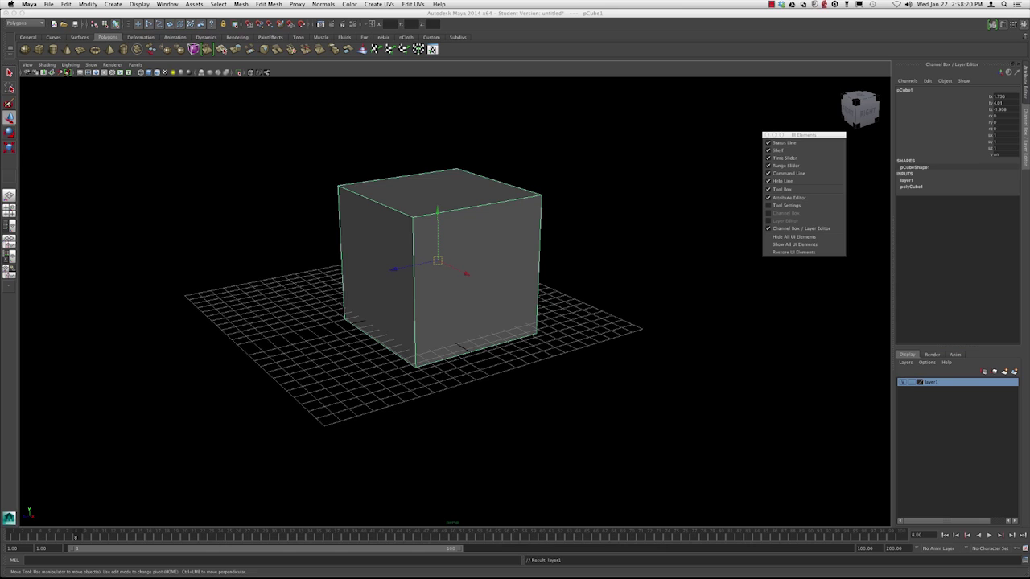
# Step: Rename the new display layer to LayerA and deselect the cube
pyautogui.doubleClick(933, 382)
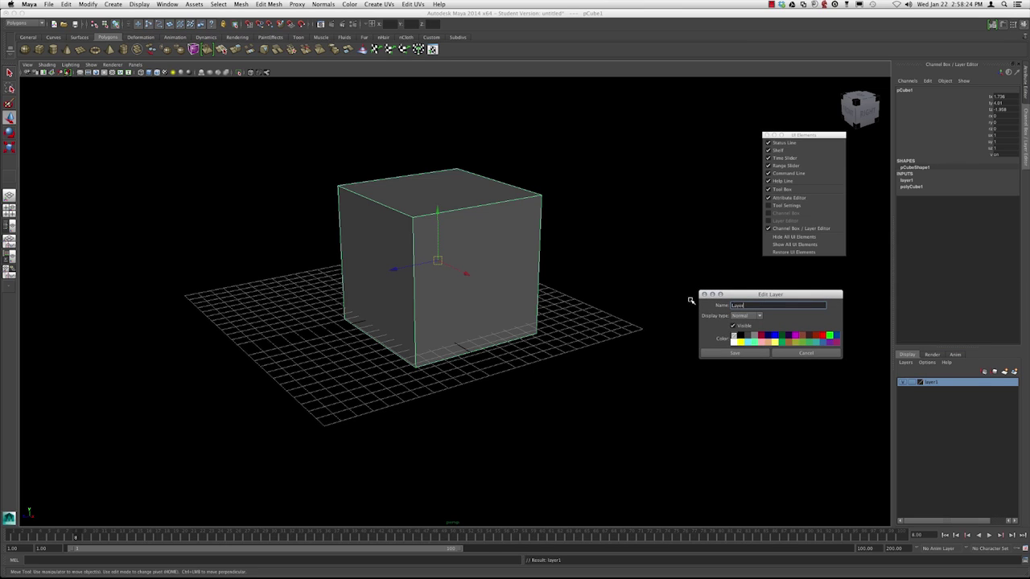
pyautogui.write('LayerA')
pyautogui.click(735, 353)
pyautogui.click(816, 352)
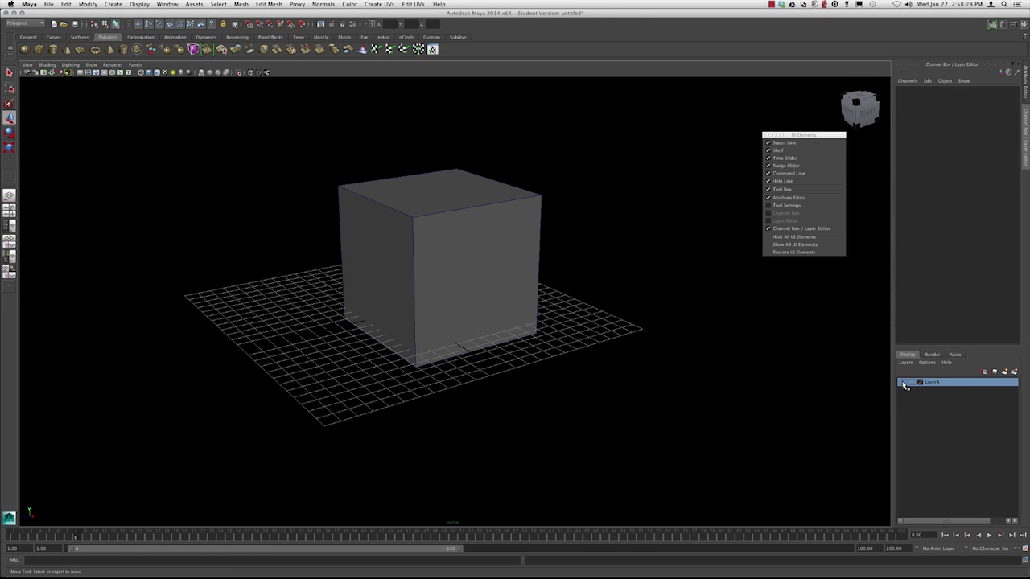
# Step: Toggle the visibility of LayerA off and on twice to hide and show the cube
pyautogui.click(901, 383)
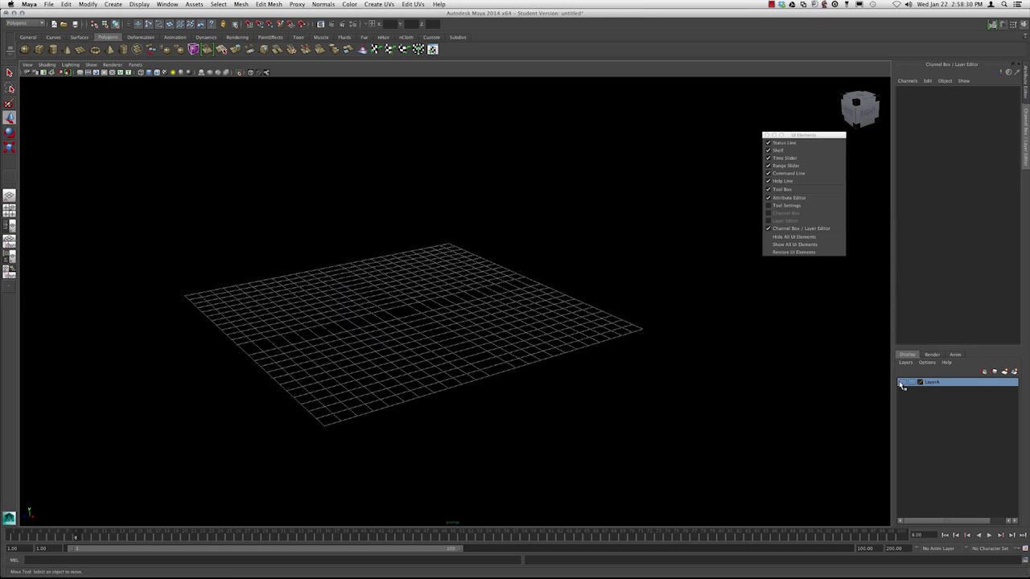
pyautogui.click(902, 383)
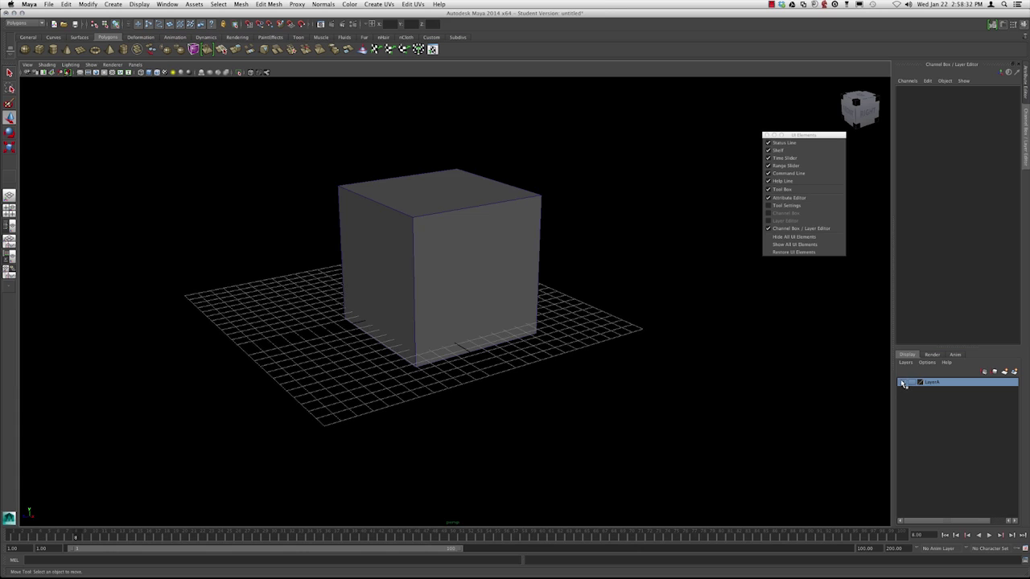
pyautogui.click(902, 383)
pyautogui.click(902, 383)
# Step: Cycle the display type of LayerA and leave it on Template
pyautogui.click(913, 384)
pyautogui.click(914, 384)
pyautogui.click(914, 384)
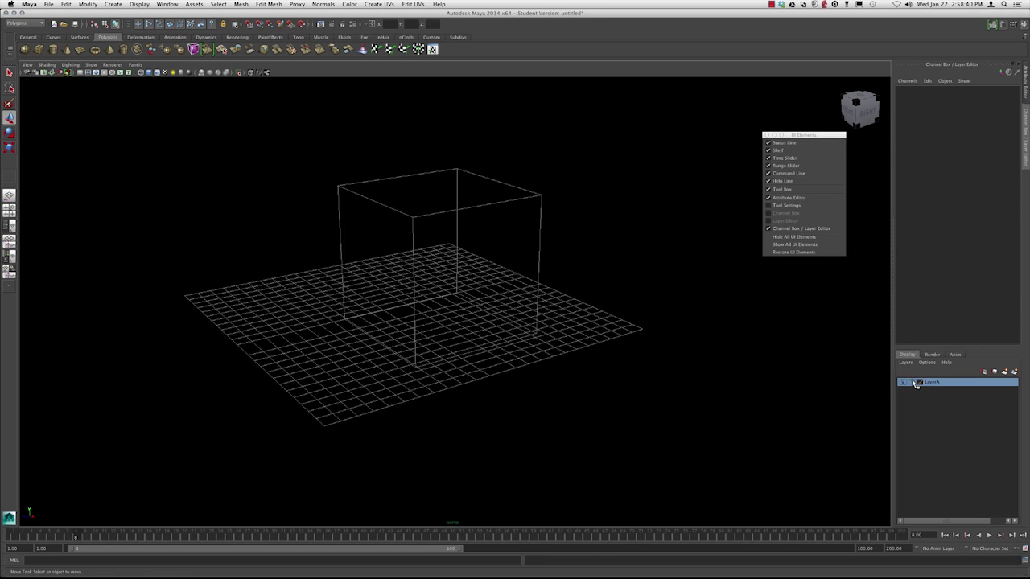
pyautogui.moveTo(737, 361)
pyautogui.keyDown('alt'); pyautogui.mouseDown()
pyautogui.moveTo(717, 352)
pyautogui.moveTo(728, 355)
pyautogui.mouseUp(); pyautogui.keyUp('alt')
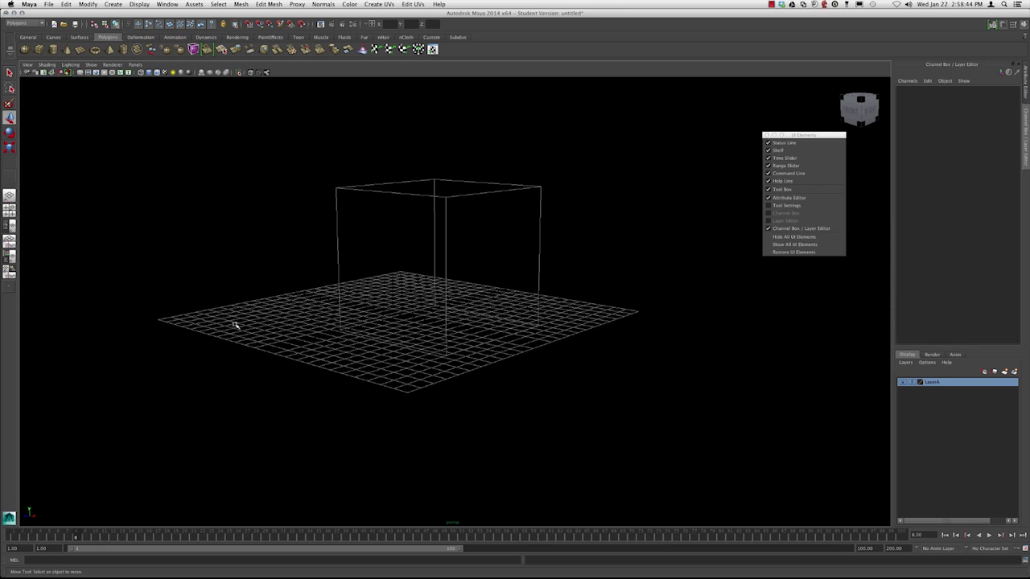
# Step: Switch the display type of LayerA to Reference and test selecting the cube in the viewport
pyautogui.keyDown('alt'); pyautogui.moveTo(478, 236); pyautogui.dragTo(419, 191); pyautogui.keyUp('alt')
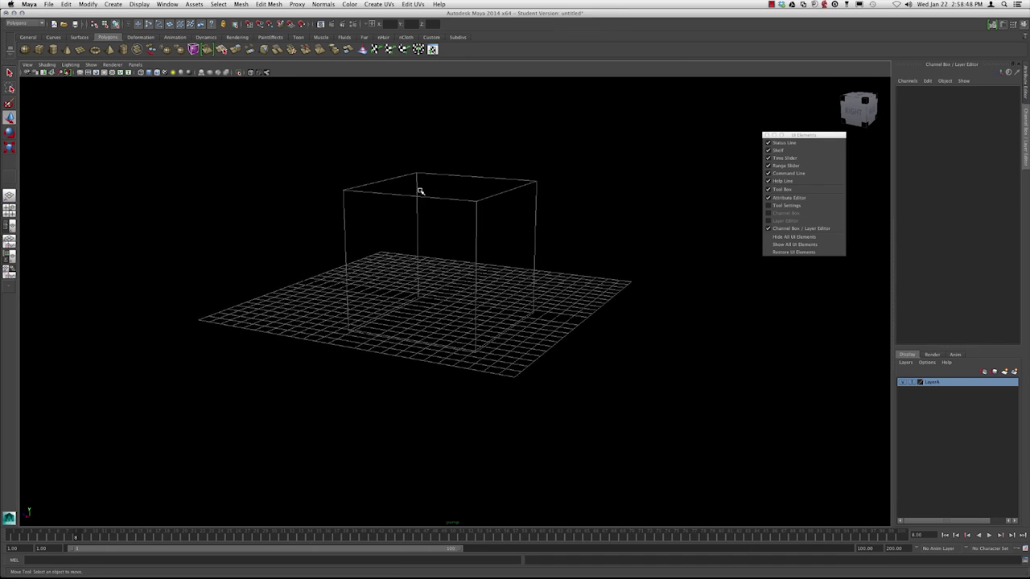
pyautogui.click(912, 383)
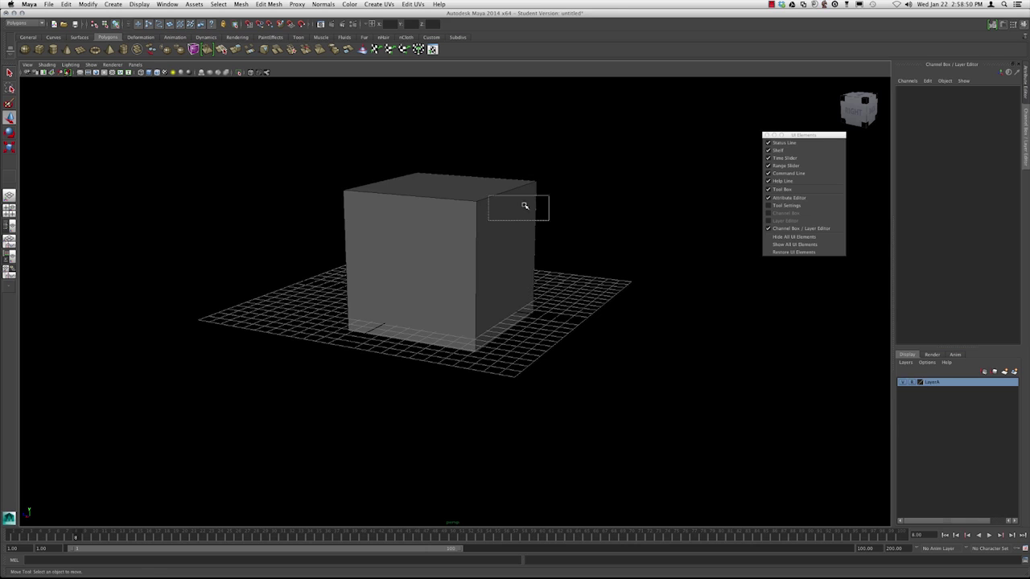
pyautogui.moveTo(524, 202)
pyautogui.keyDown('alt'); pyautogui.mouseDown()
pyautogui.moveTo(364, 243)
pyautogui.moveTo(356, 209)
pyautogui.moveTo(485, 211)
pyautogui.moveTo(534, 223)
pyautogui.moveTo(524, 229)
pyautogui.mouseUp(); pyautogui.keyUp('alt')
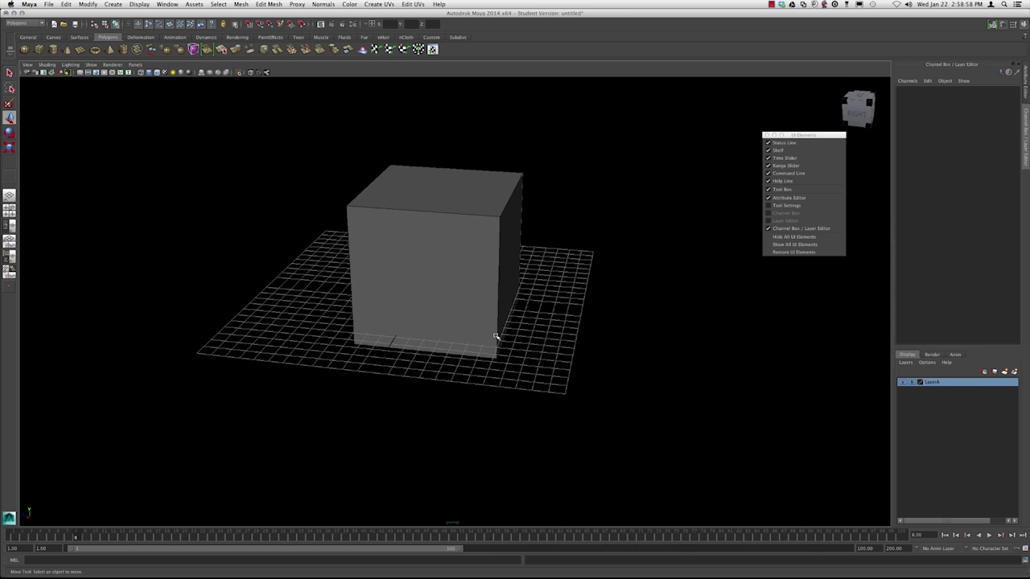
# Step: Set the color of LayerA to red and return its display type to normal
pyautogui.doubleClick(940, 383)
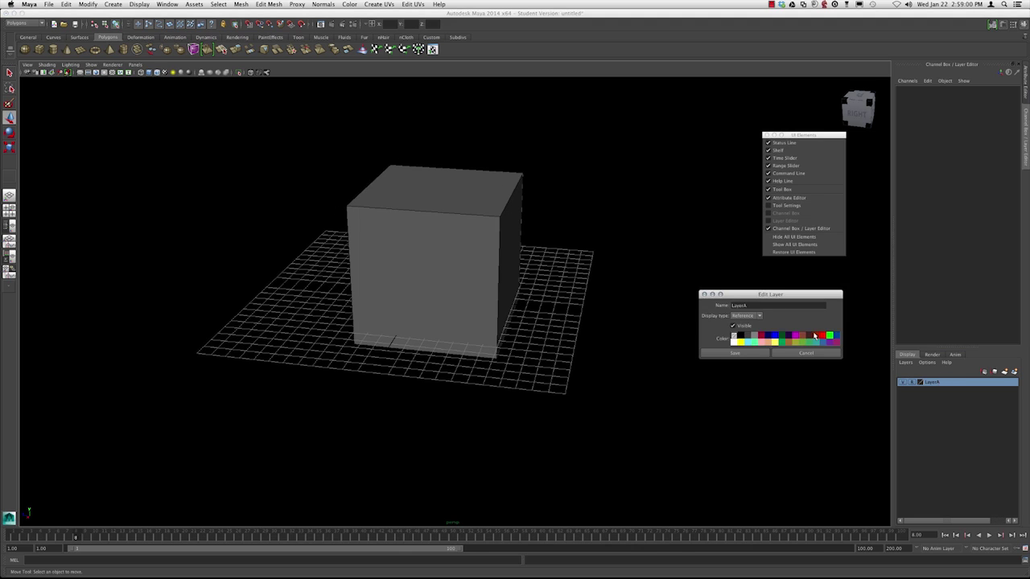
pyautogui.click(822, 335)
pyautogui.click(734, 354)
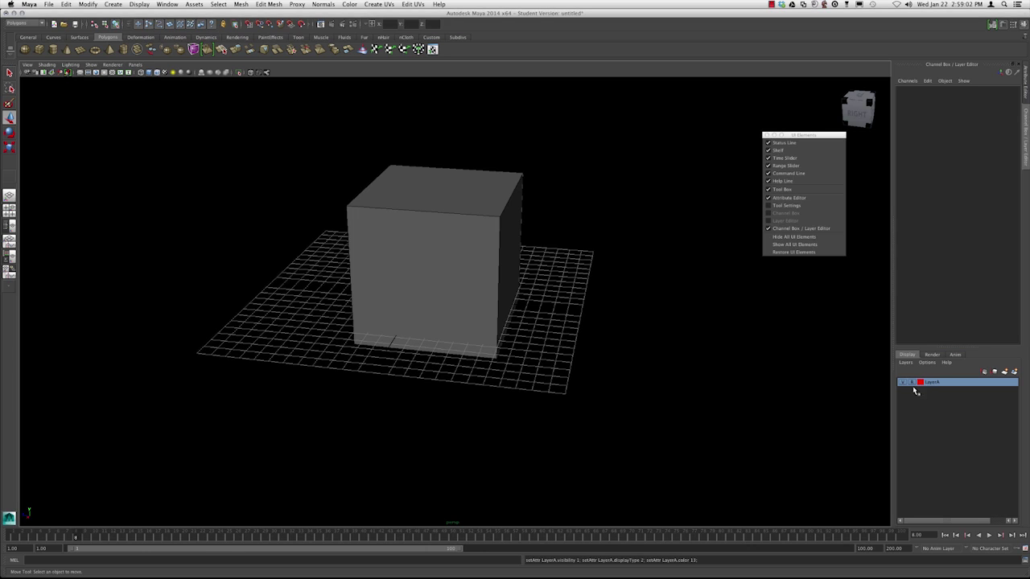
pyautogui.click(911, 382)
pyautogui.keyDown('alt'); pyautogui.moveTo(621, 259); pyautogui.dragTo(594, 252); pyautogui.keyUp('alt')
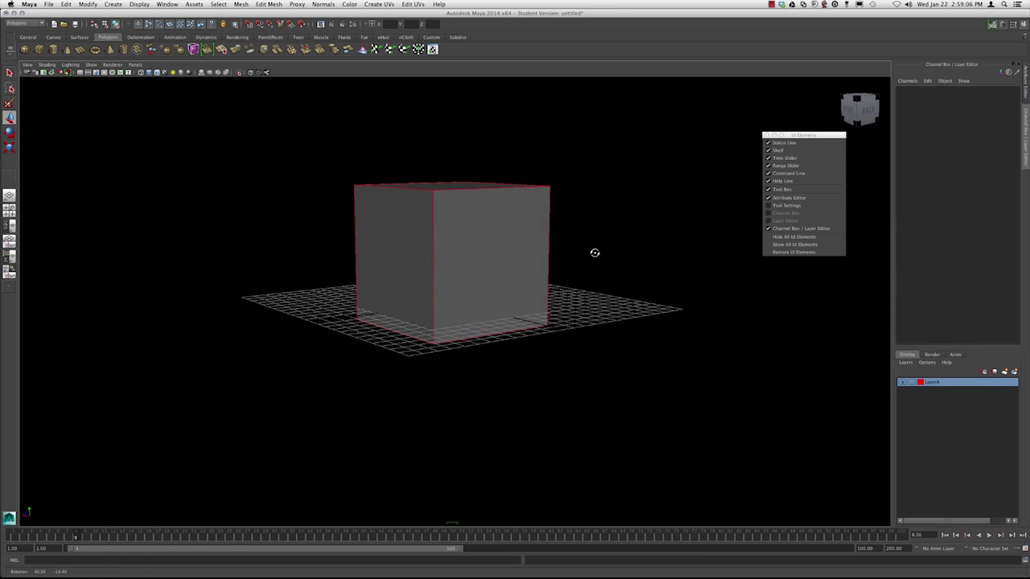
# Step: Look at the render layers, return to the display layers and create a new empty layer
pyautogui.click(929, 355)
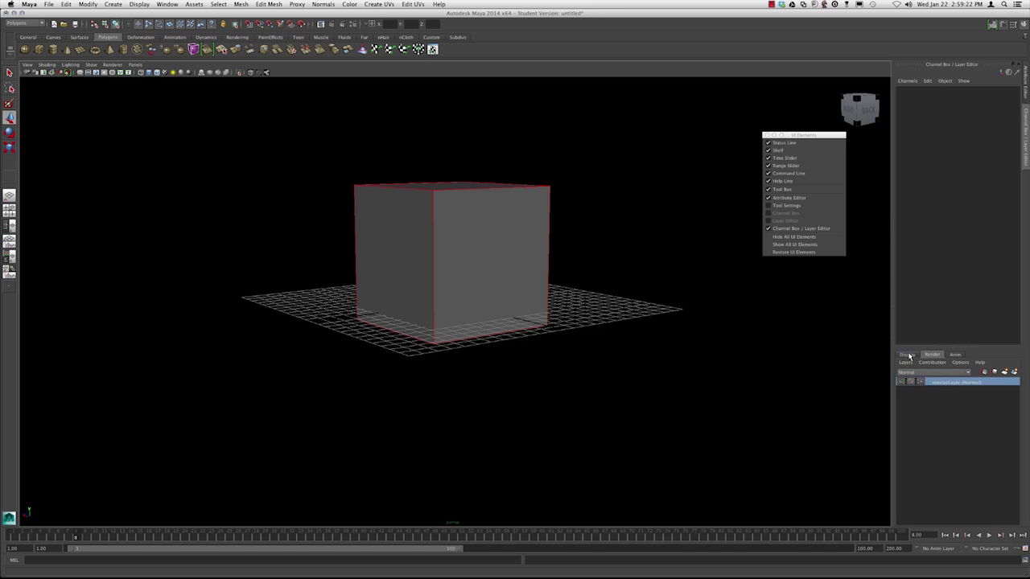
pyautogui.click(907, 355)
pyautogui.click(1004, 372)
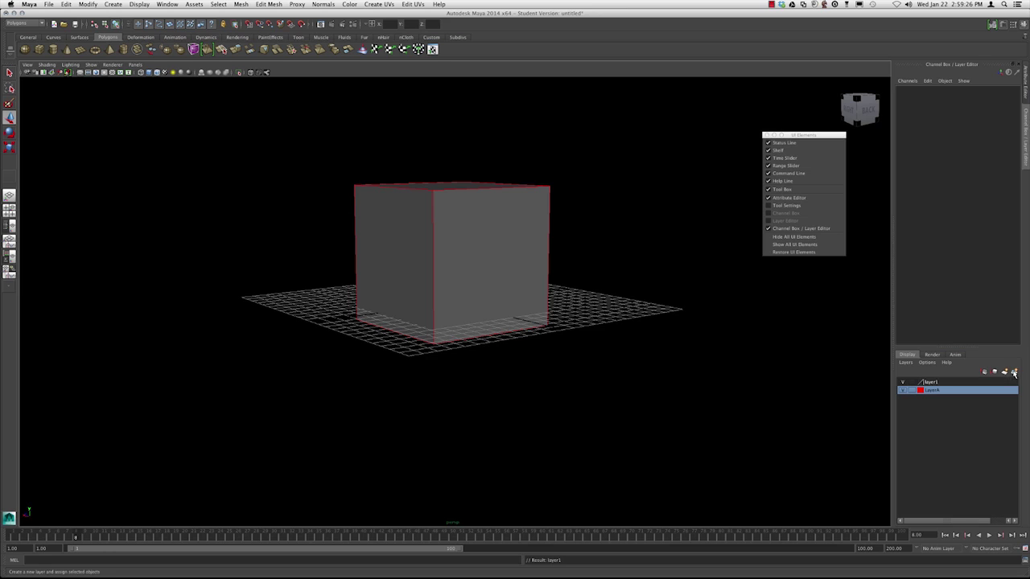
pyautogui.click(941, 383)
# Step: Add the cube to layer1, deselect it and toggle that layer's visibility off and on
pyautogui.click(505, 240)
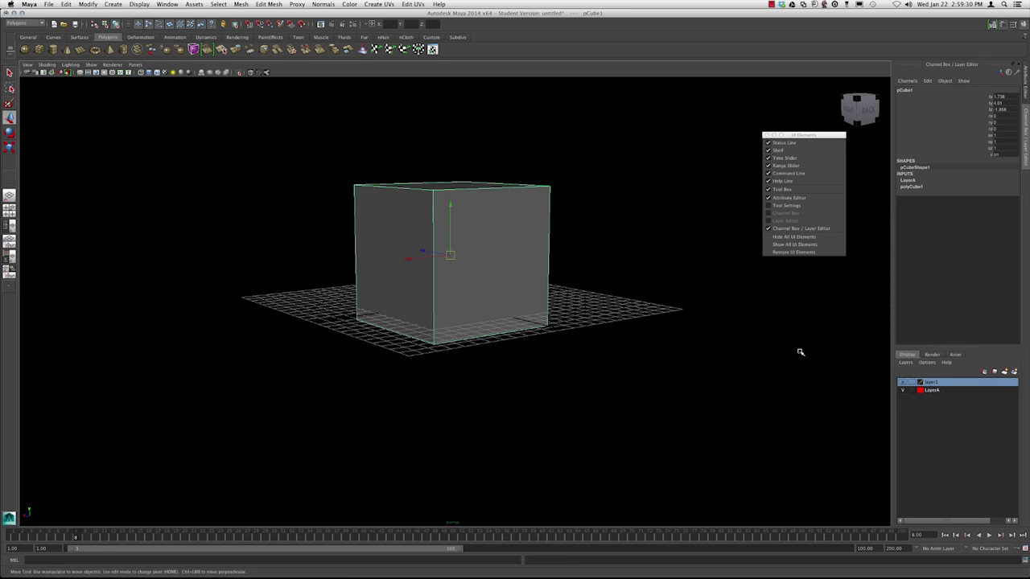
pyautogui.rightClick(932, 383)
pyautogui.click(955, 390)
pyautogui.click(593, 295)
pyautogui.click(902, 383)
pyautogui.click(902, 383)
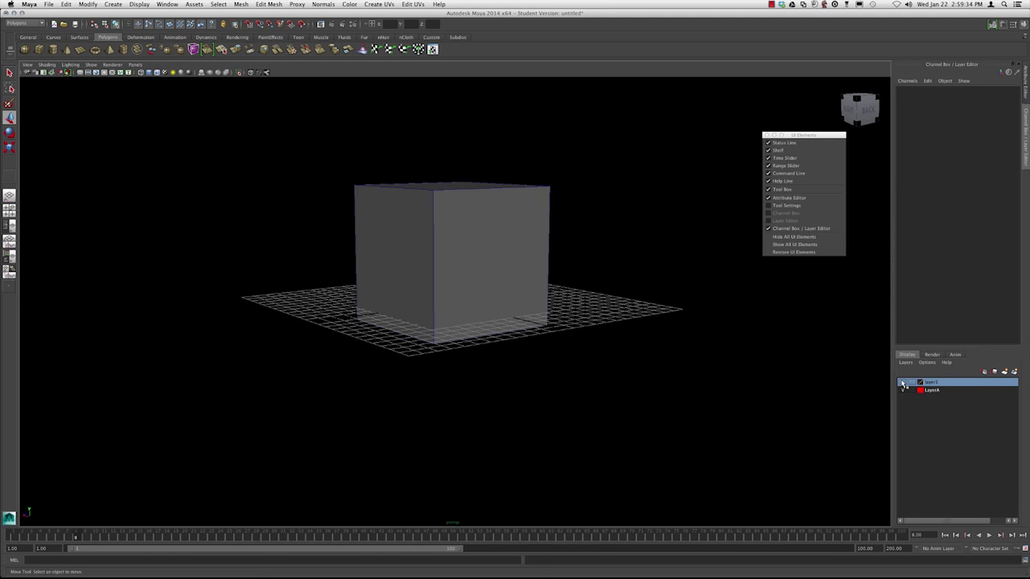
# Step: Delete the display layer layer1 and inspect the cube
pyautogui.rightClick(933, 384)
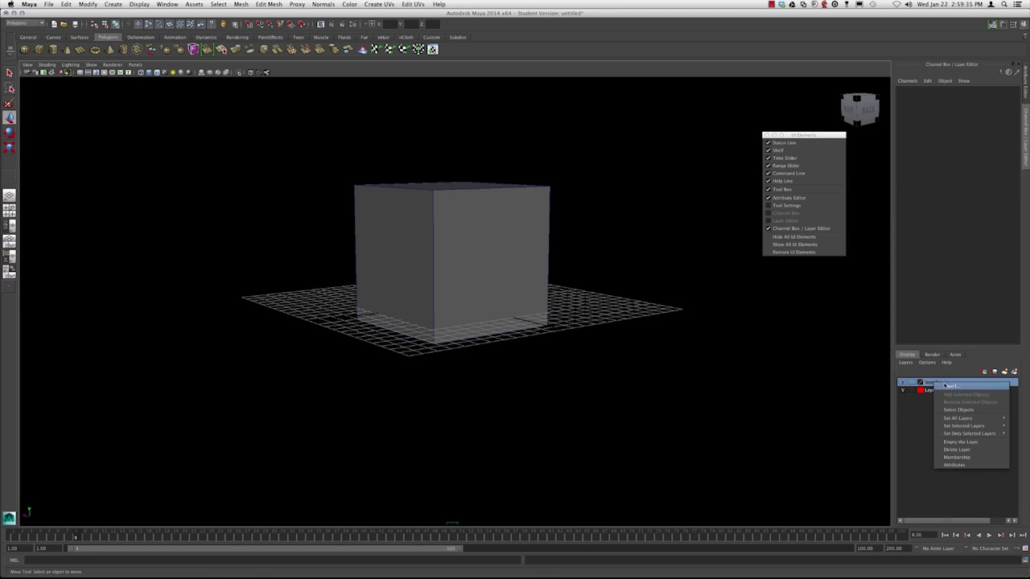
pyautogui.click(954, 452)
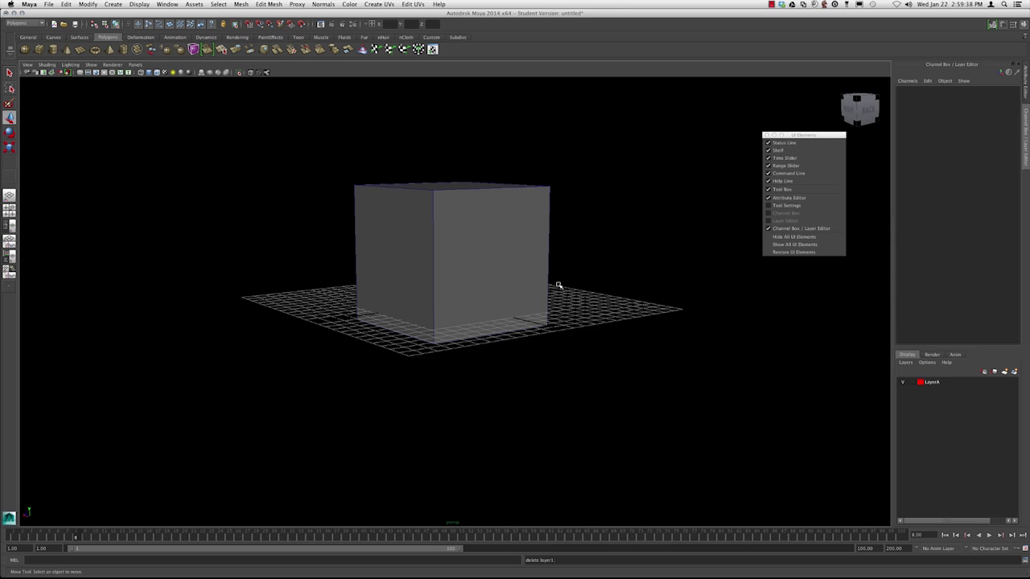
pyautogui.keyDown('alt'); pyautogui.moveTo(560, 286); pyautogui.dragTo(455, 278); pyautogui.keyUp('alt')
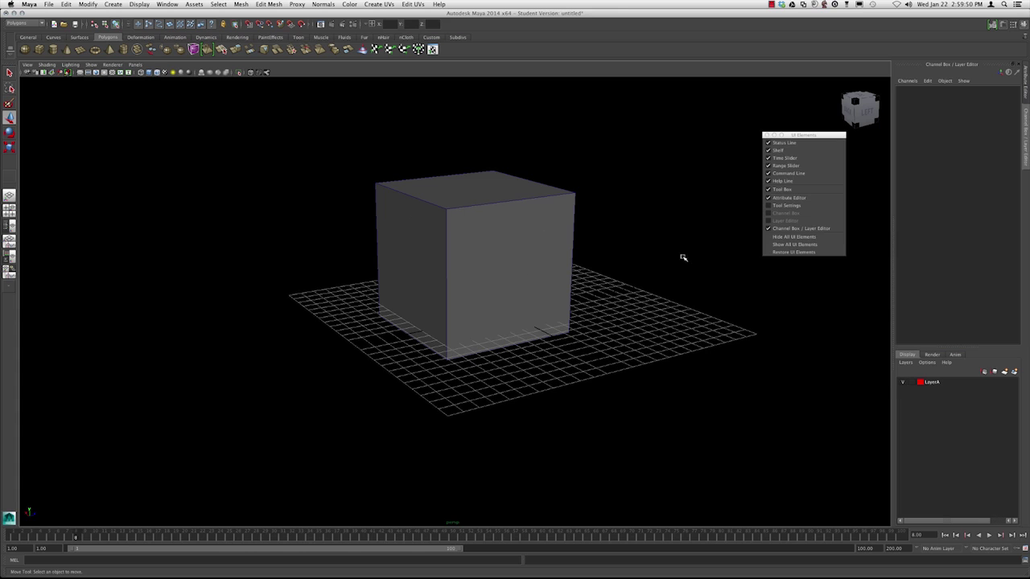
# Step: Delete the display layer LayerA, and select and deselect the cube to check it
pyautogui.click(938, 383)
pyautogui.rightClick(938, 382)
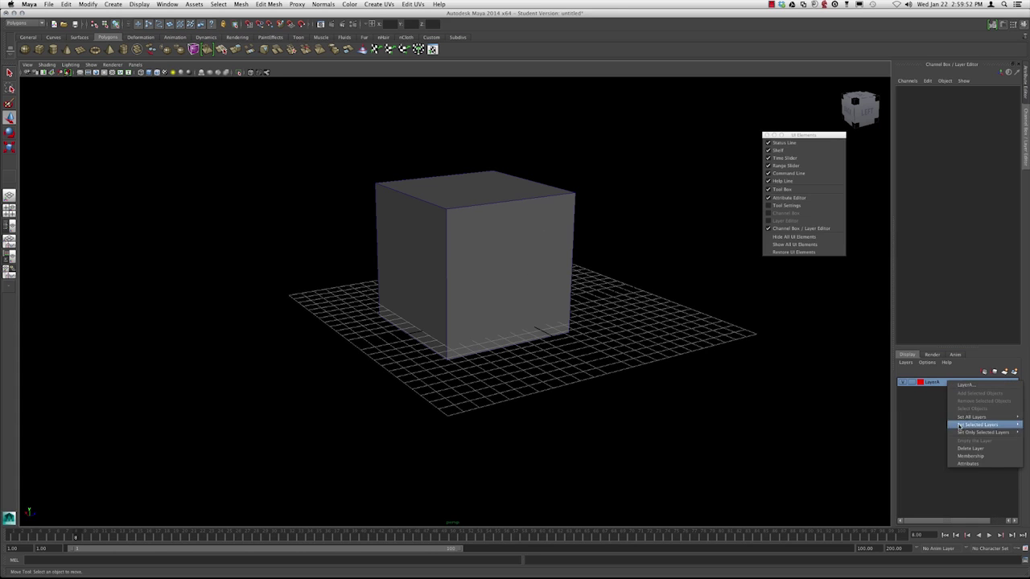
pyautogui.click(978, 450)
pyautogui.click(567, 256)
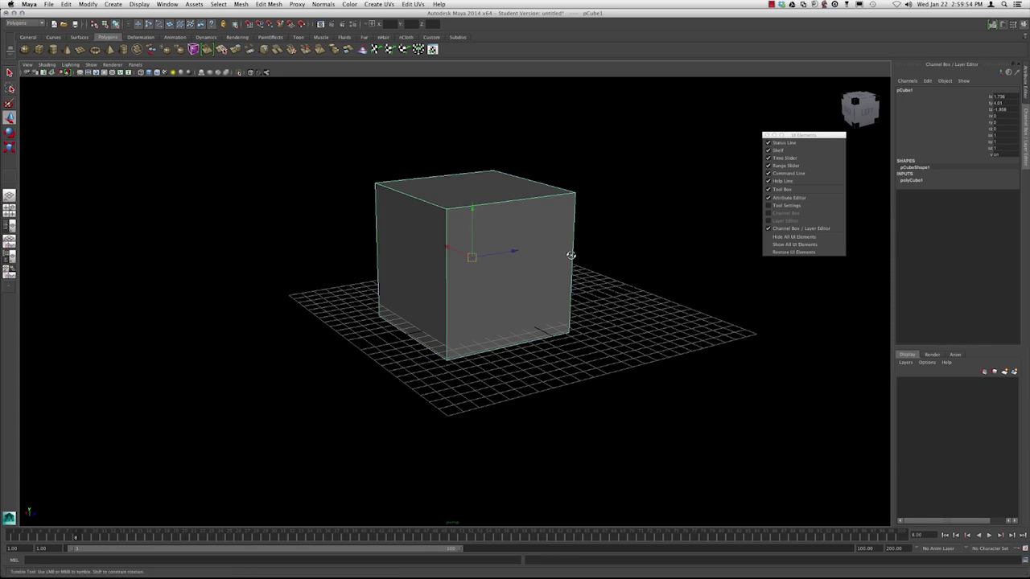
pyautogui.keyDown('alt'); pyautogui.moveTo(567, 255); pyautogui.dragTo(609, 248); pyautogui.keyUp('alt')
pyautogui.click(609, 283)
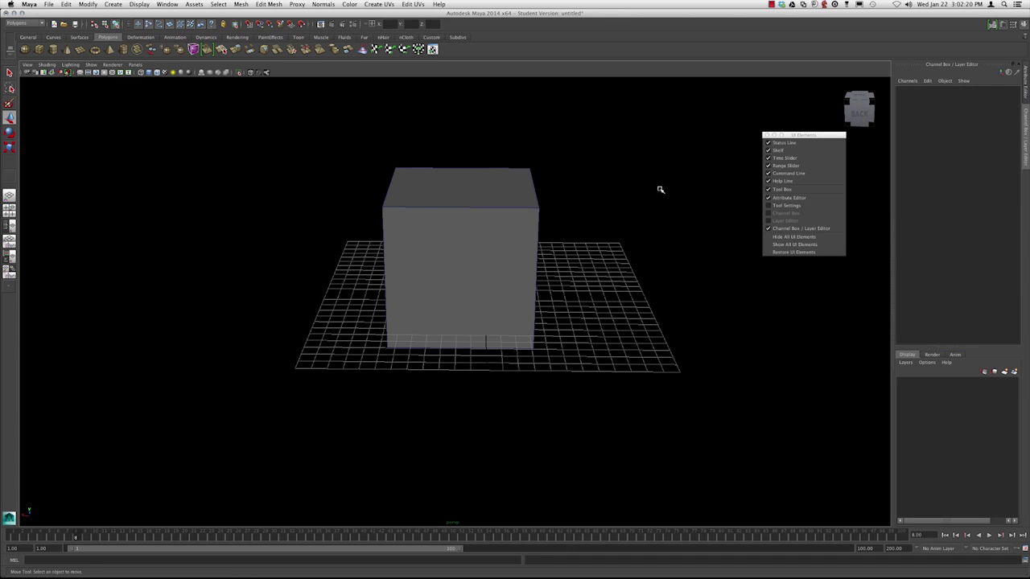